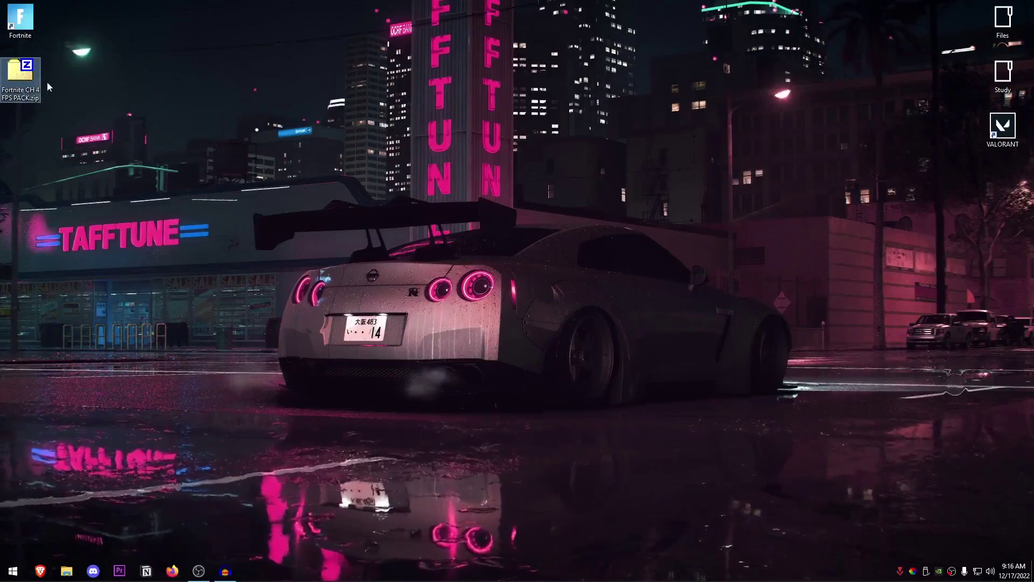
Extract Fortnite CH 4 FPS PACK.zip onto the desktop and open the extracted folder
{"action": "right_click", "coordinate": [20, 85]}
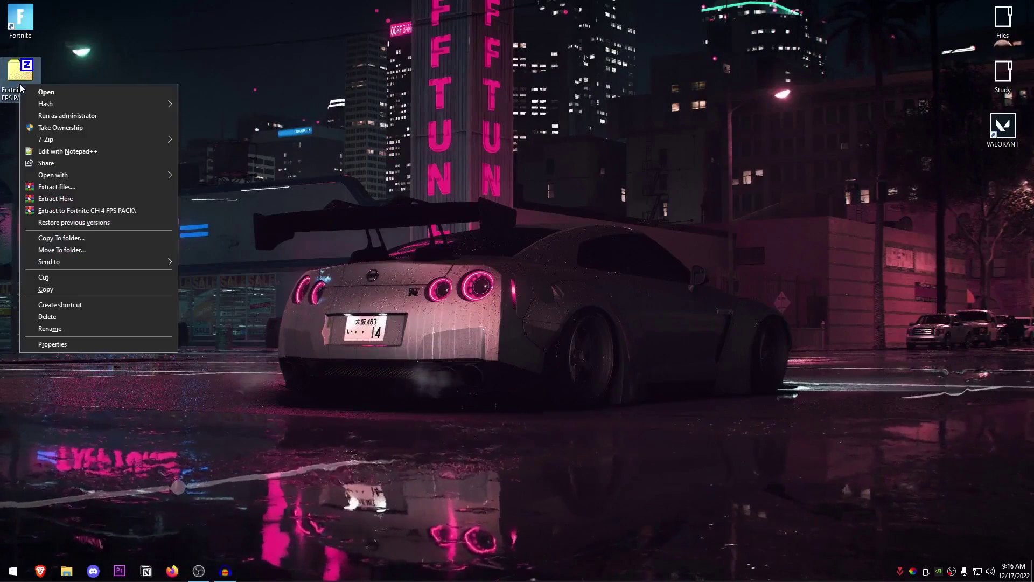
{"action": "left_click", "coordinate": [73, 197]}
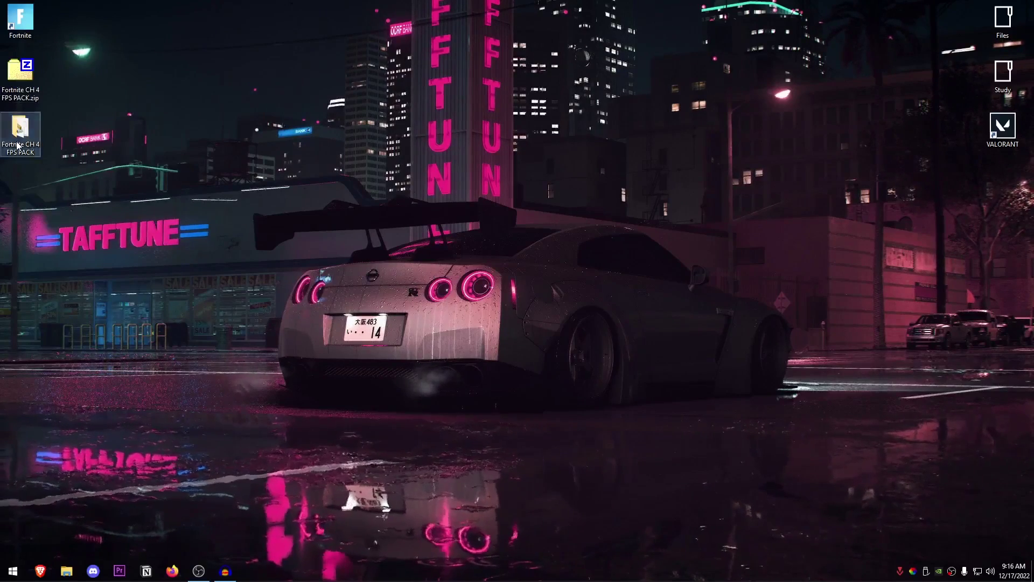
{"action": "double_click", "coordinate": [18, 135]}
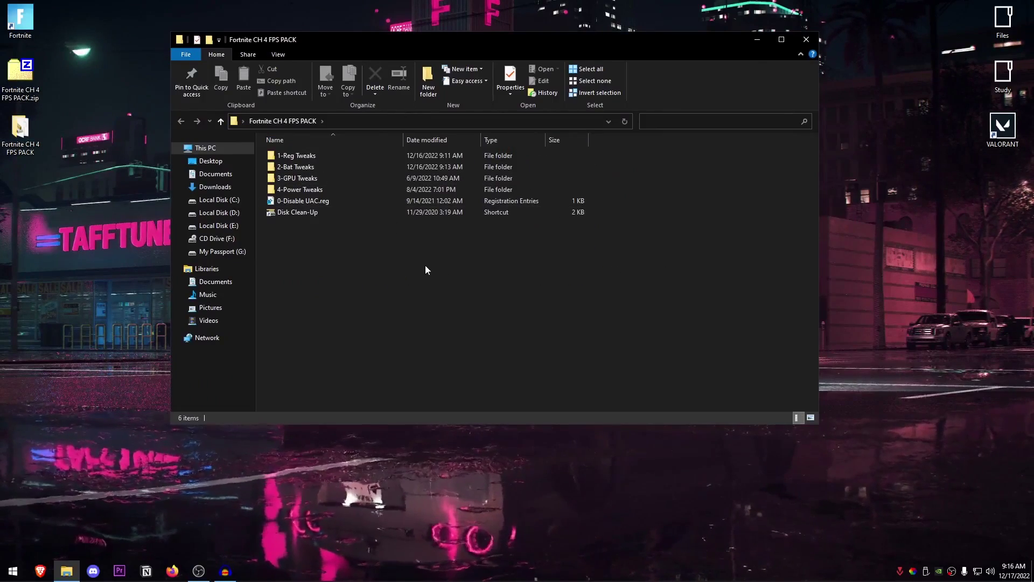
Merge 0-Disable UAC.reg from the FPS pack folder into the registry
{"action": "double_click", "coordinate": [315, 203]}
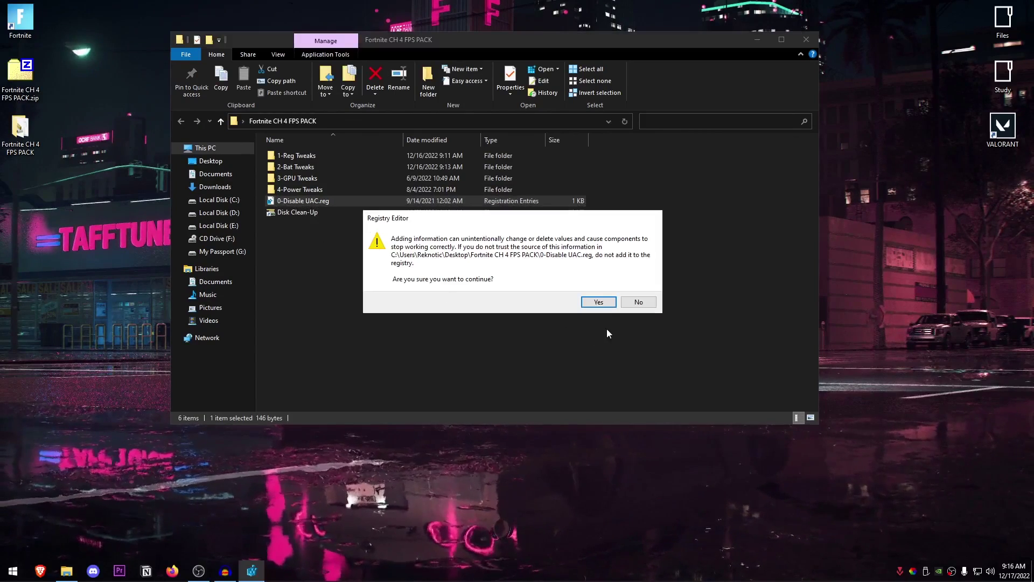
{"action": "left_click", "coordinate": [608, 301]}
{"action": "left_click", "coordinate": [634, 284]}
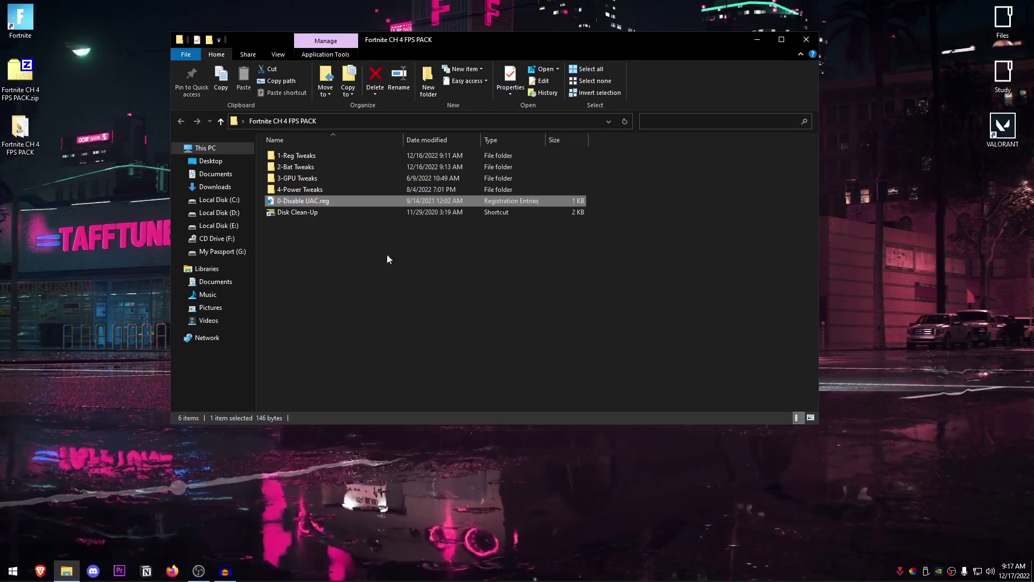
Run the pack's Disk Clean-Up shortcut on drive C: and delete the file categories already ticked
{"action": "double_click", "coordinate": [297, 213]}
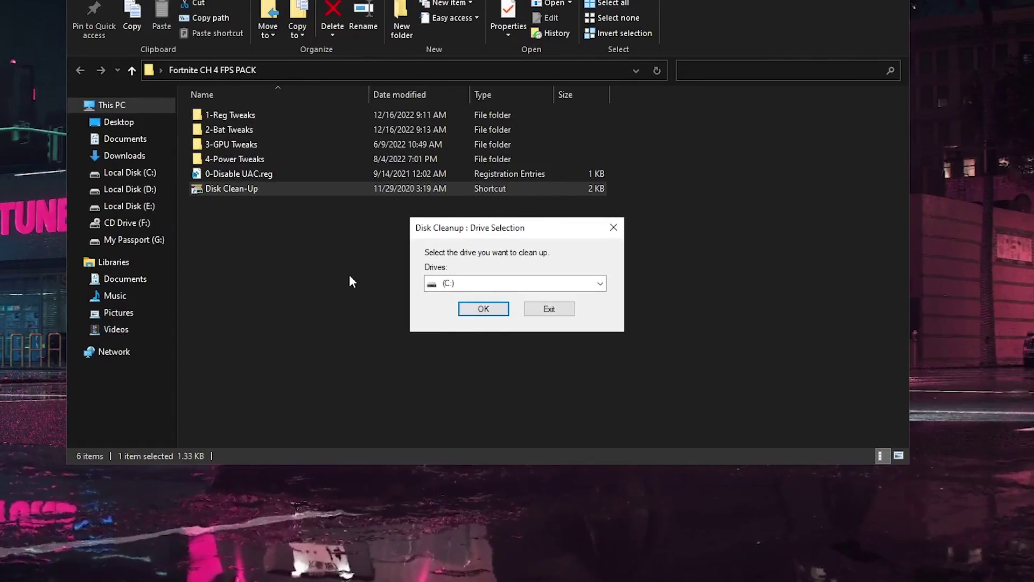
{"action": "left_click", "coordinate": [483, 308]}
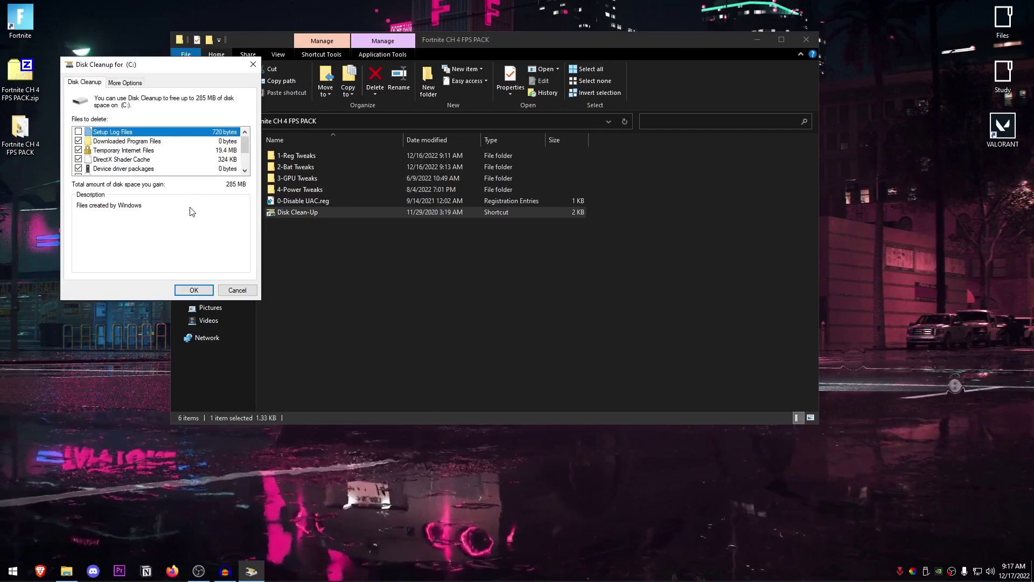
{"action": "scroll", "coordinate": [187, 171], "scroll_direction": "down", "scroll_amount": 2}
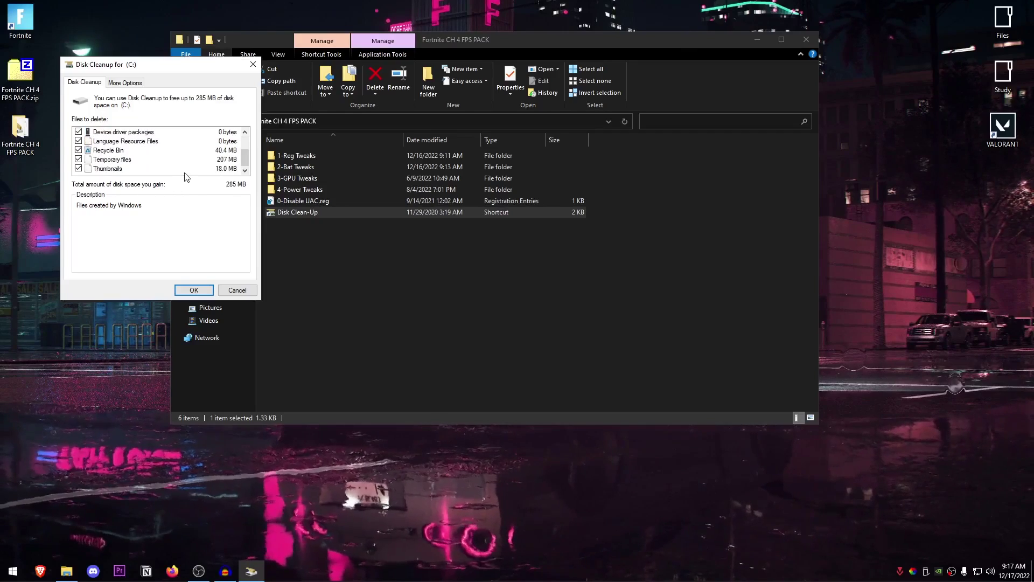
{"action": "left_click", "coordinate": [196, 291]}
{"action": "left_click", "coordinate": [533, 292]}
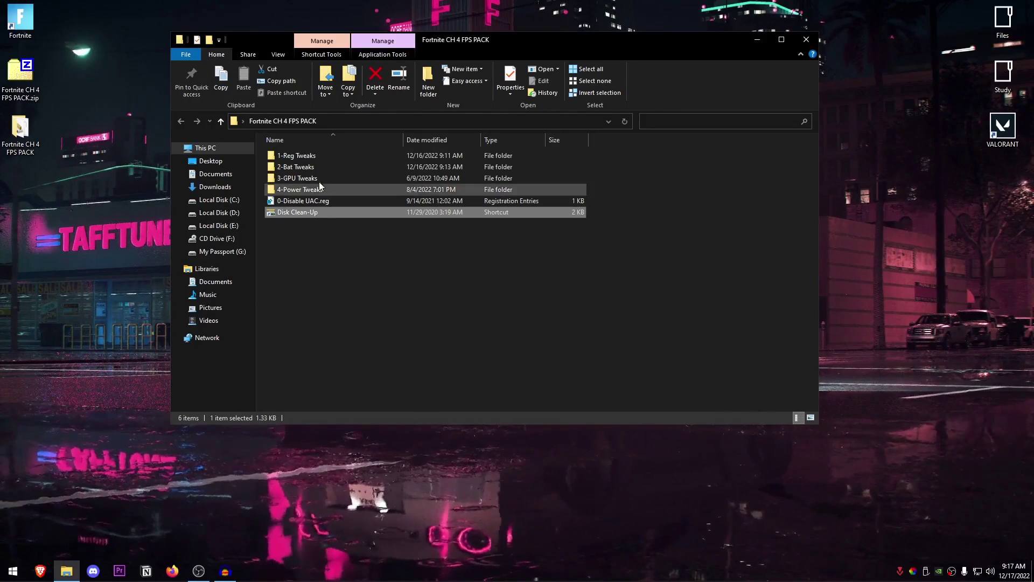
Merge CPU Speed.reg and Decrease Delay.reg from the 1-Reg Tweaks folder into the registry
{"action": "double_click", "coordinate": [301, 157]}
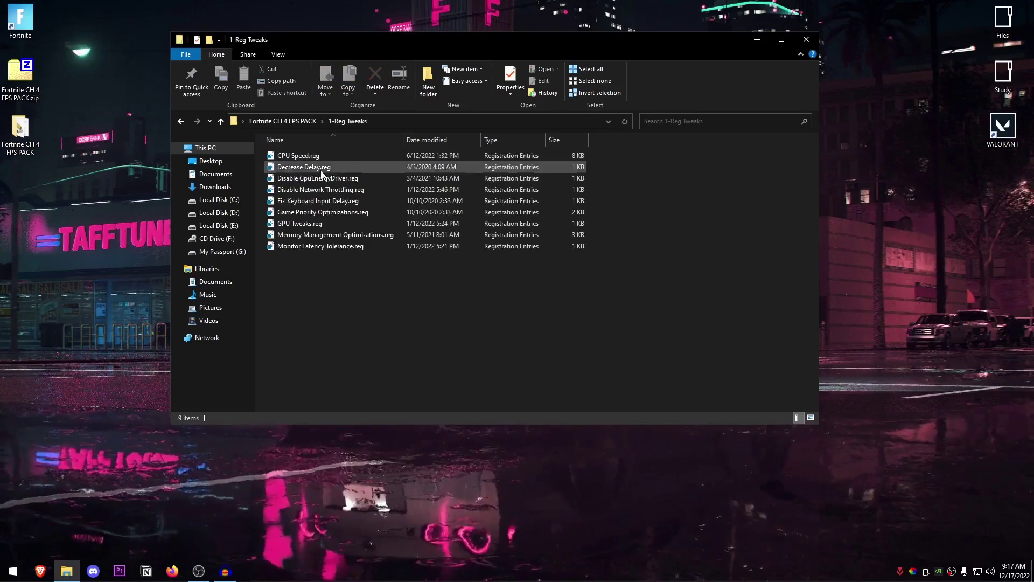
{"action": "double_click", "coordinate": [294, 158]}
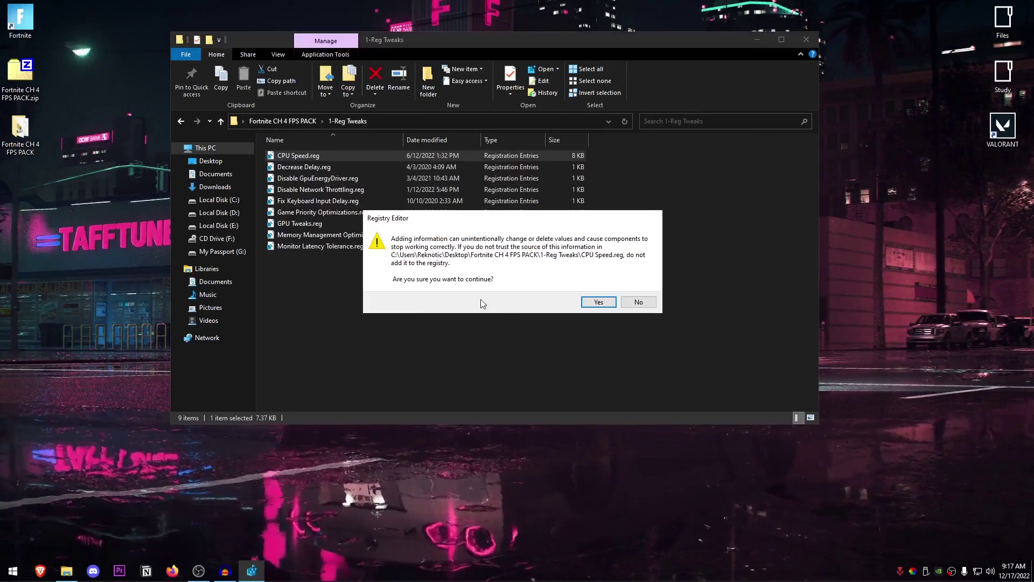
{"action": "left_click", "coordinate": [598, 305]}
{"action": "left_click", "coordinate": [633, 285]}
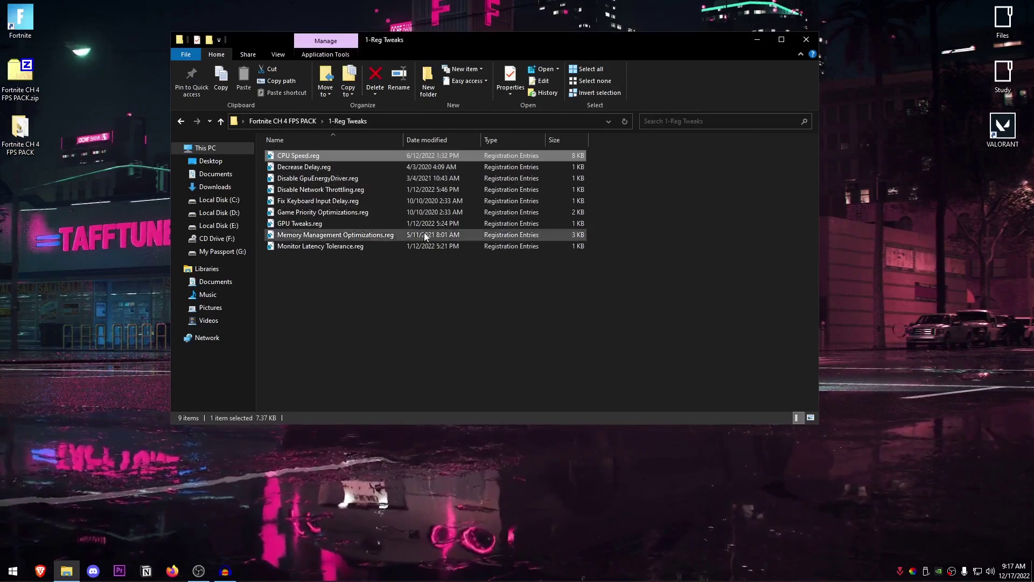
{"action": "double_click", "coordinate": [307, 167]}
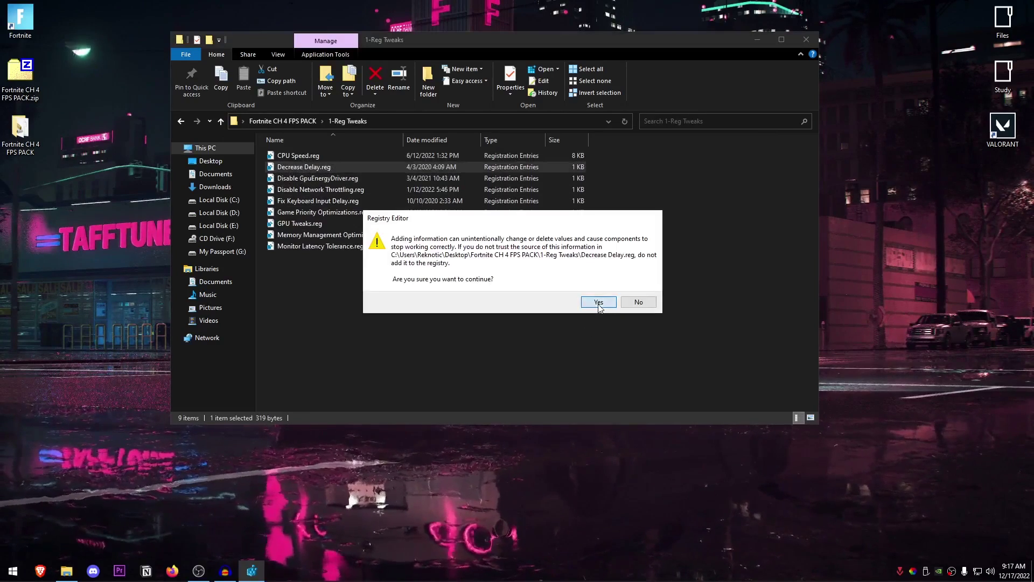
{"action": "left_click", "coordinate": [598, 302]}
{"action": "left_click", "coordinate": [630, 288]}
Merge Disable GpuEnergyDriver.reg and Disable Network Throttling.reg into the registry
{"action": "double_click", "coordinate": [319, 180]}
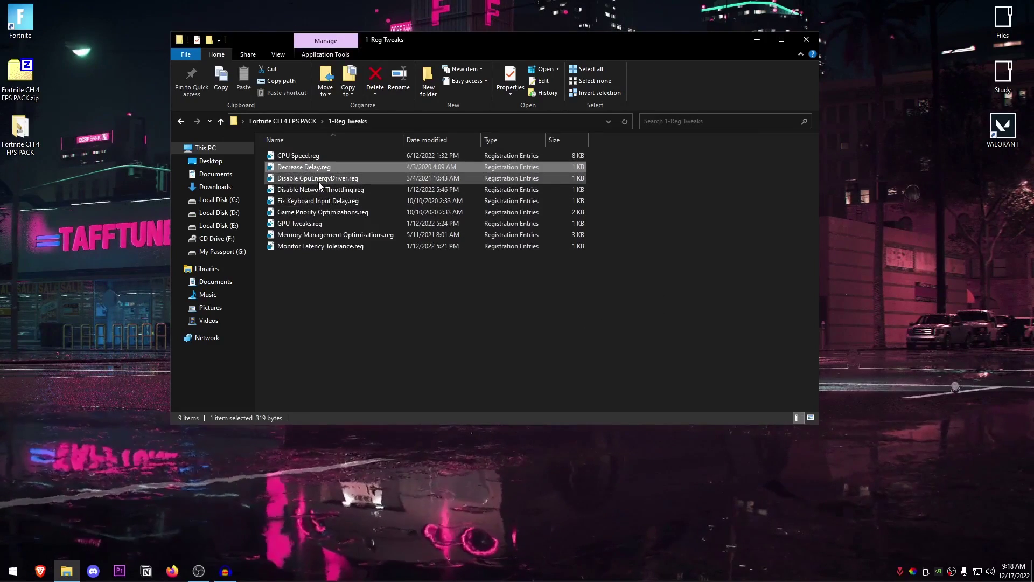
{"action": "left_click", "coordinate": [598, 302]}
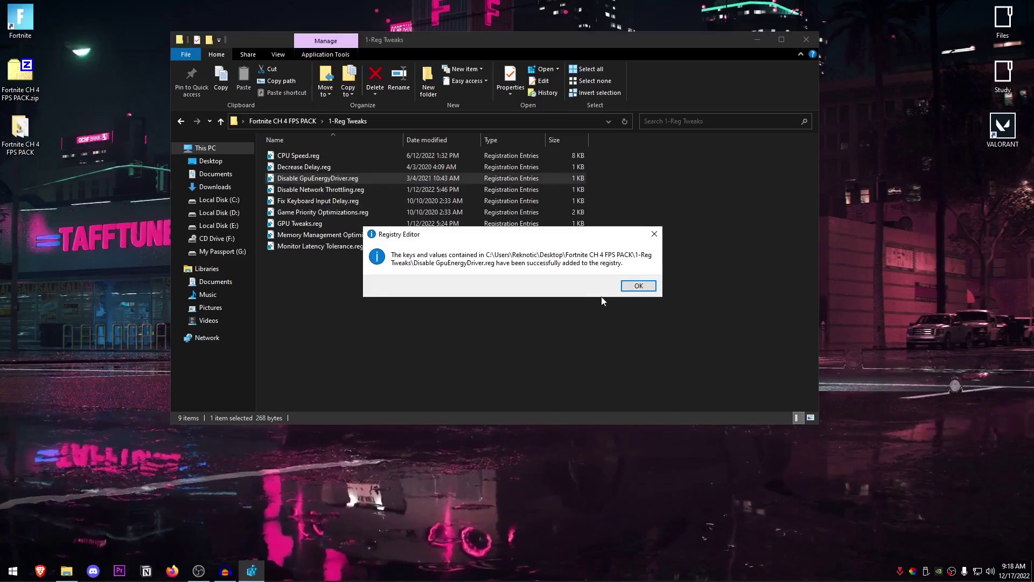
{"action": "left_click", "coordinate": [638, 286]}
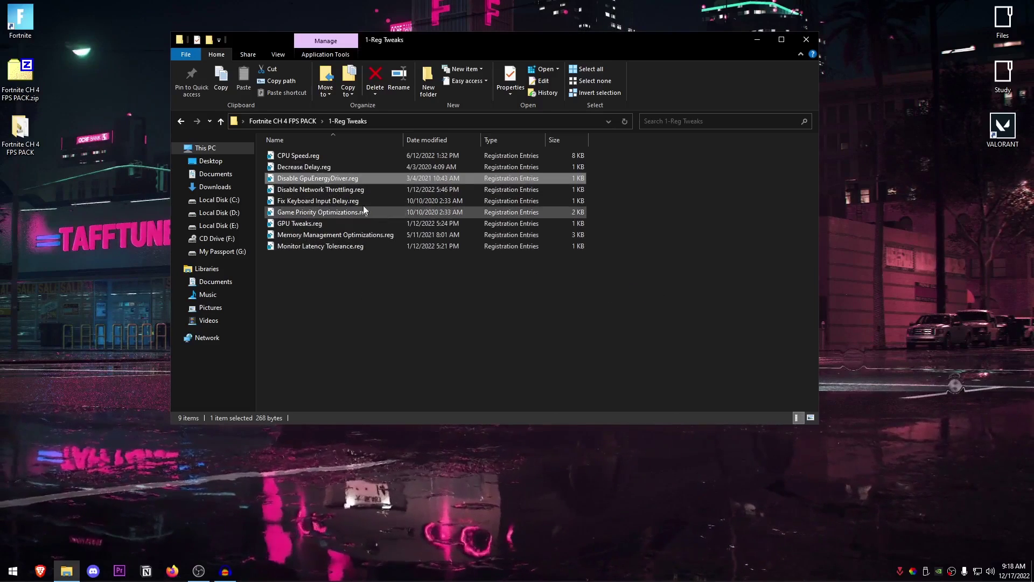
{"action": "double_click", "coordinate": [332, 190]}
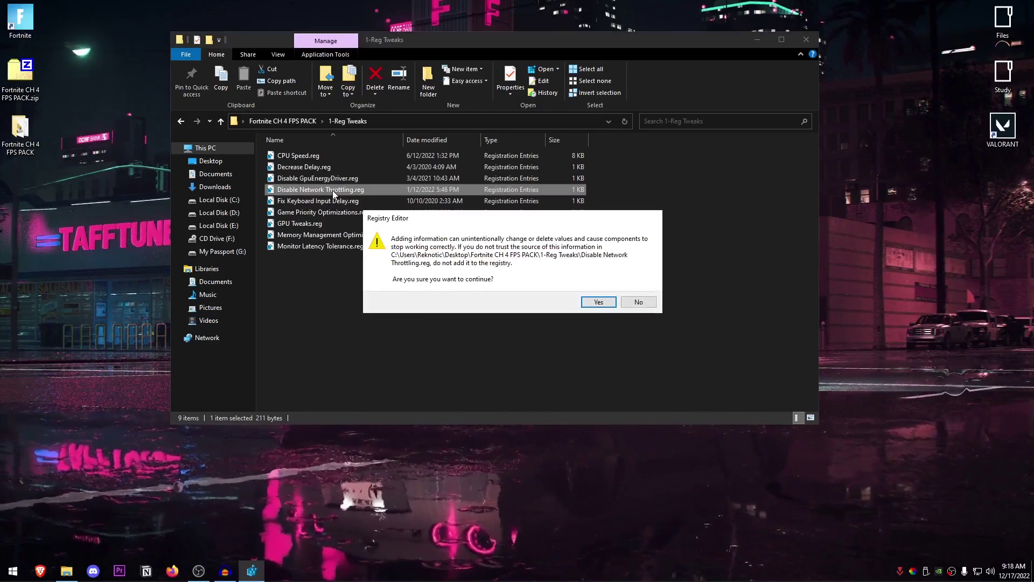
{"action": "left_click", "coordinate": [598, 300]}
{"action": "left_click", "coordinate": [637, 286]}
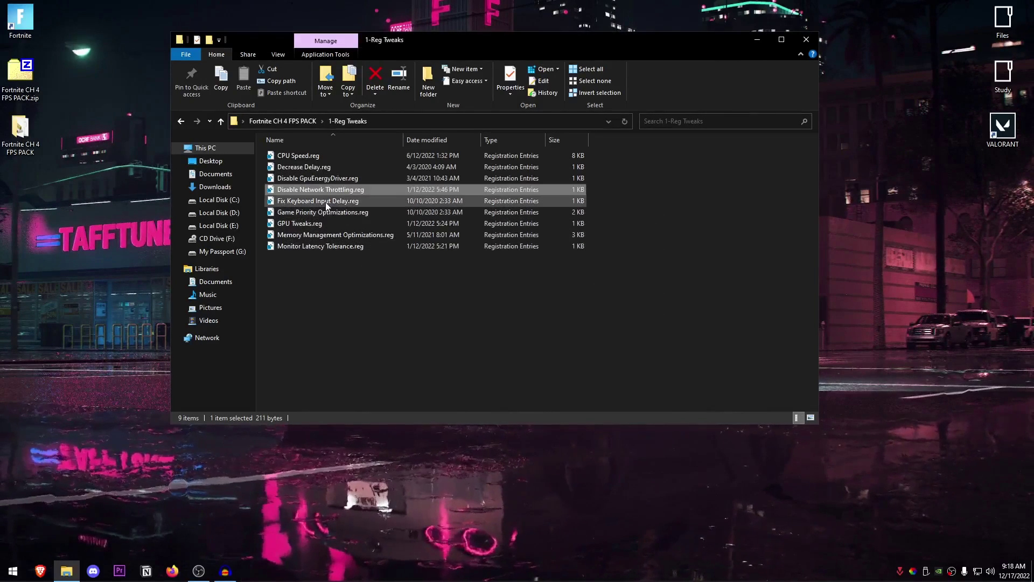
Merge Fix Keyboard Input Delay.reg and Game Priority Optimizations.reg into the registry
{"action": "double_click", "coordinate": [323, 201]}
{"action": "left_click", "coordinate": [604, 301]}
{"action": "left_click", "coordinate": [634, 286]}
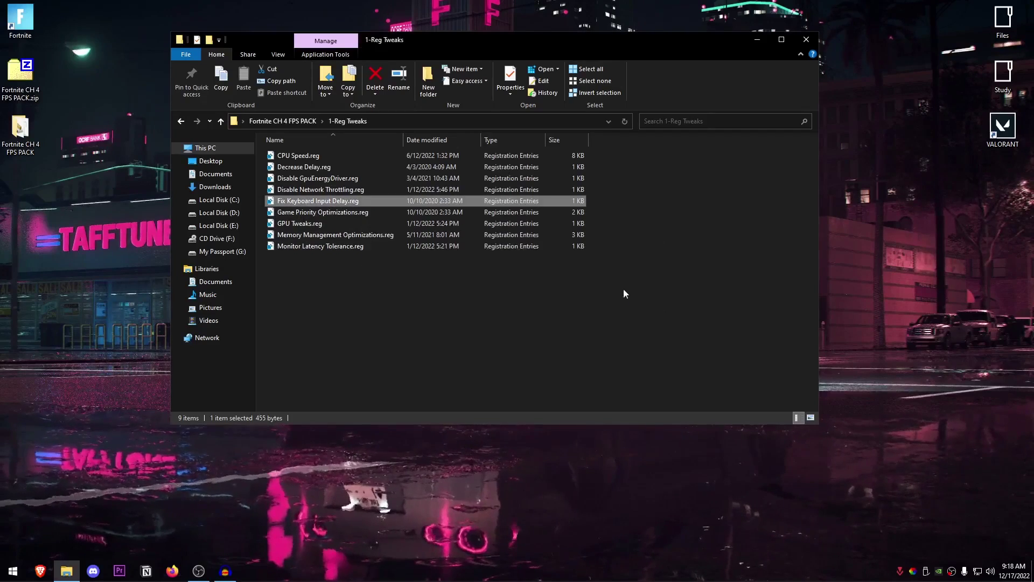
{"action": "double_click", "coordinate": [323, 212]}
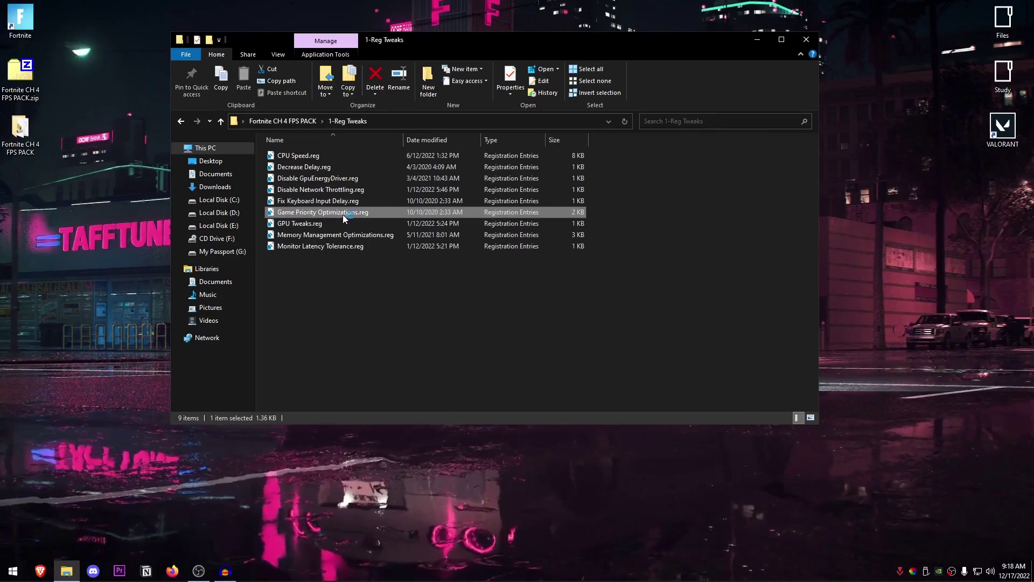
{"action": "left_click", "coordinate": [601, 301]}
{"action": "left_click", "coordinate": [636, 286]}
Merge GPU Tweaks.reg and Memory Management Optimizations.reg into the registry
{"action": "double_click", "coordinate": [300, 223]}
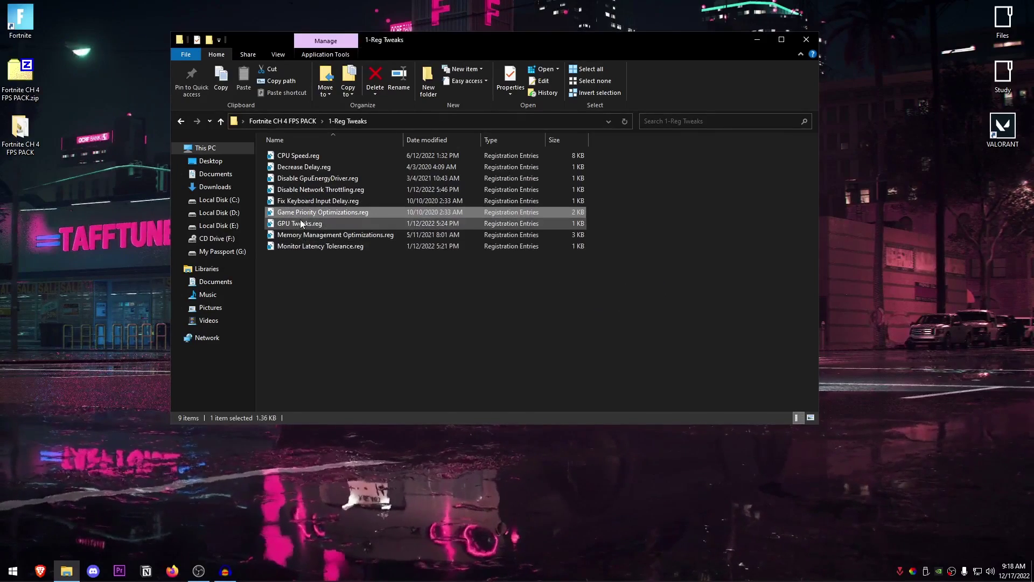
{"action": "left_click", "coordinate": [603, 301]}
{"action": "left_click", "coordinate": [638, 286]}
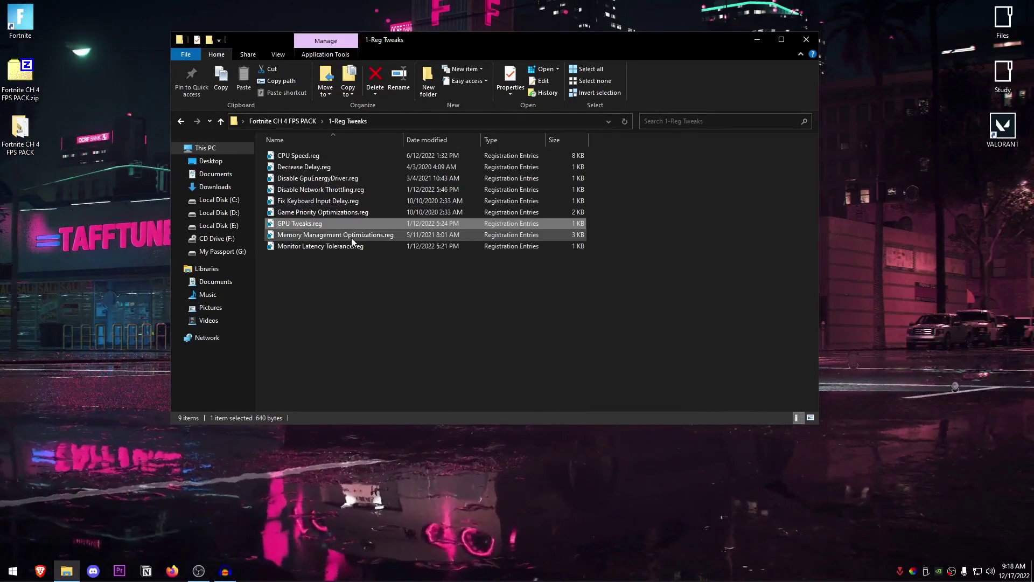
{"action": "double_click", "coordinate": [324, 235]}
{"action": "left_click", "coordinate": [601, 301]}
{"action": "left_click", "coordinate": [638, 290]}
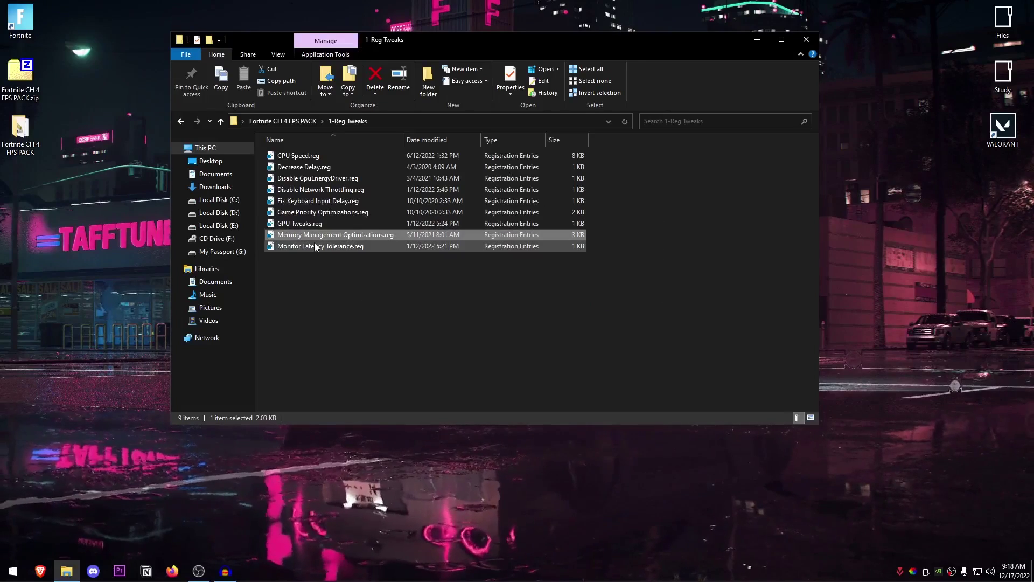
Merge Monitor Latency Tolerance.reg into the registry
{"action": "double_click", "coordinate": [325, 246]}
{"action": "left_click", "coordinate": [598, 303]}
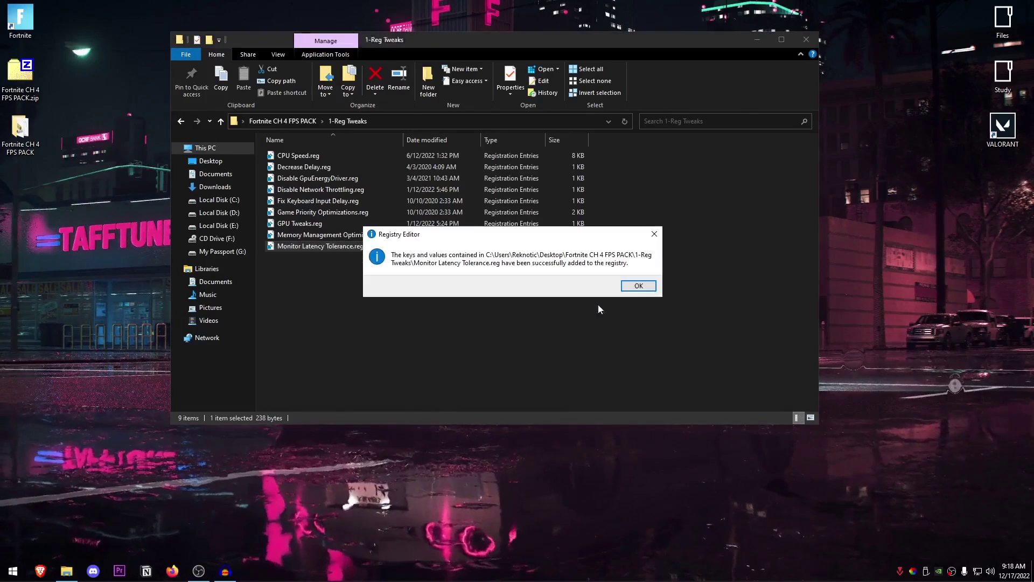
{"action": "left_click", "coordinate": [637, 287]}
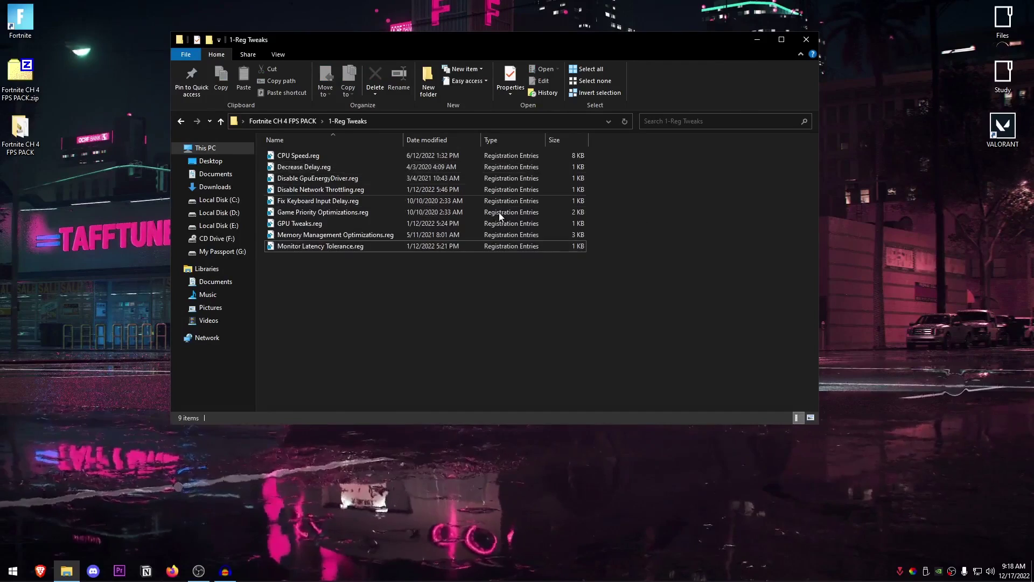
Run SSD Tweak.bat as administrator from the Driver Tweaks subfolder of 2-Bat Tweaks
{"action": "left_click", "coordinate": [185, 121]}
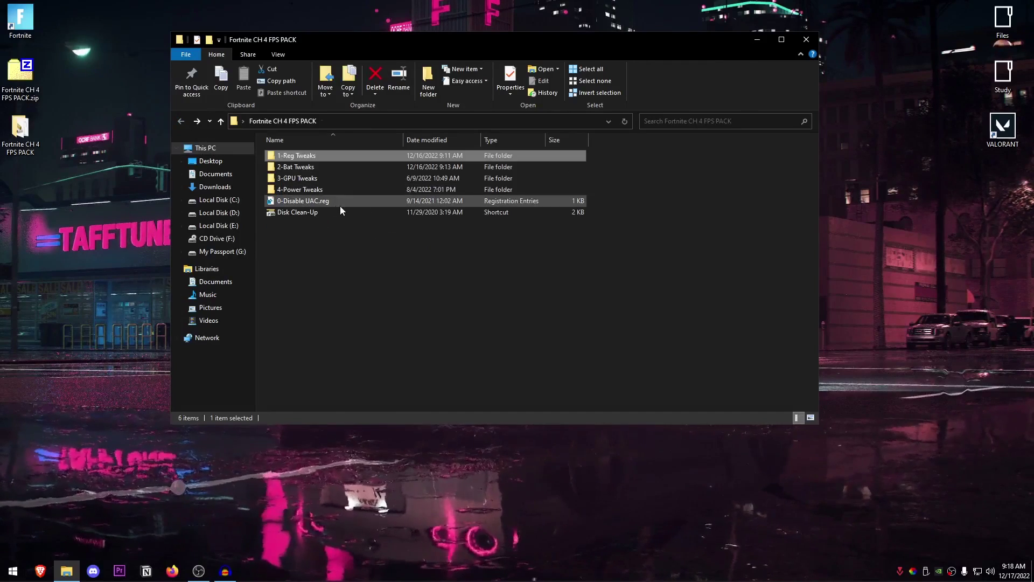
{"action": "double_click", "coordinate": [301, 167]}
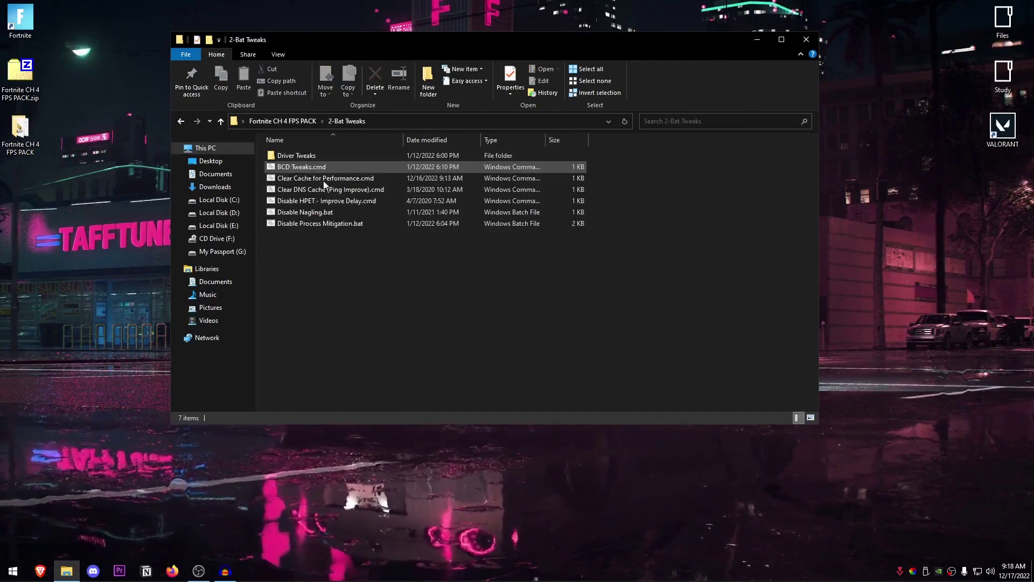
{"action": "double_click", "coordinate": [306, 154]}
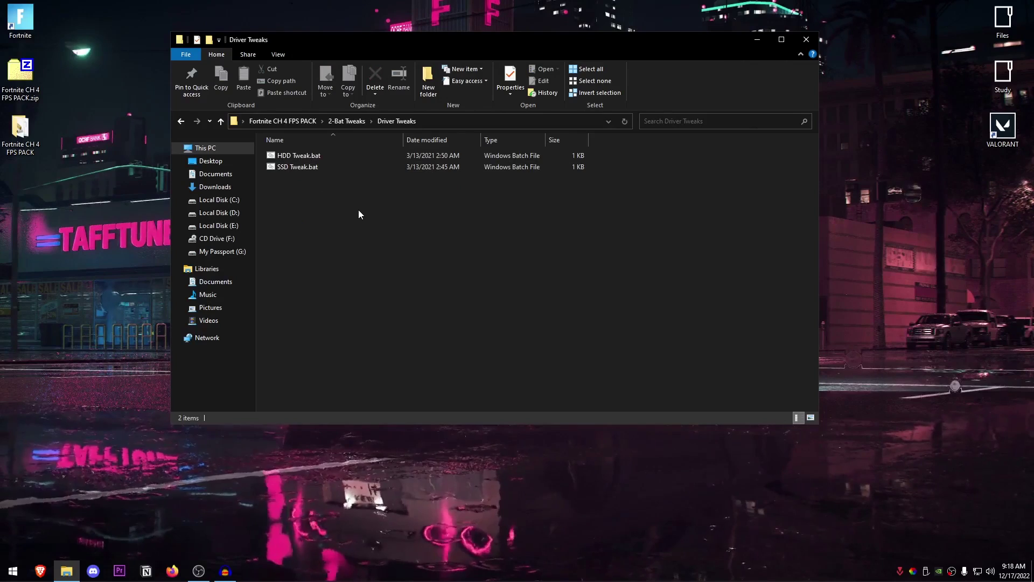
{"action": "left_click", "coordinate": [296, 168]}
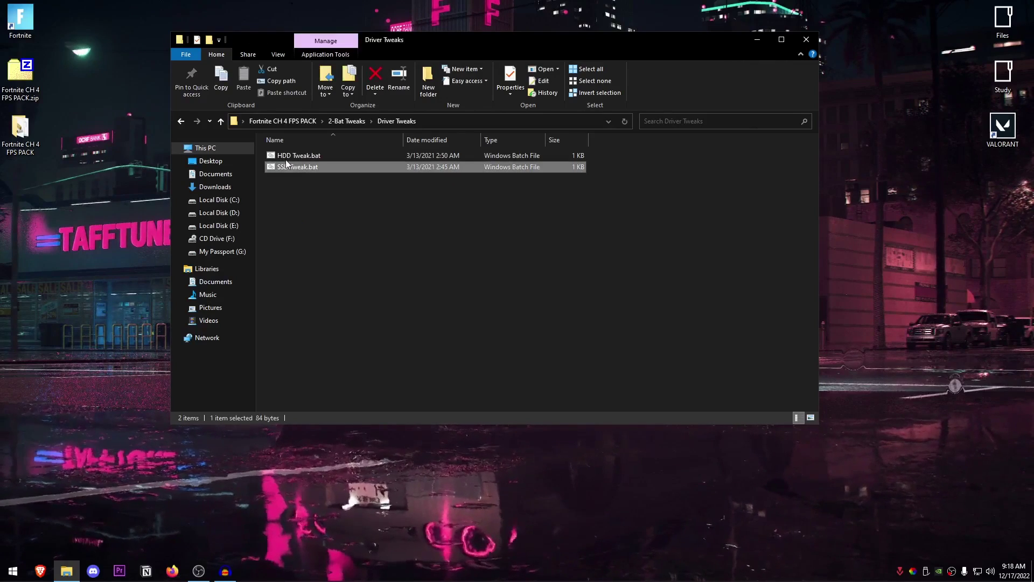
{"action": "left_click", "coordinate": [284, 157]}
{"action": "left_click", "coordinate": [296, 167]}
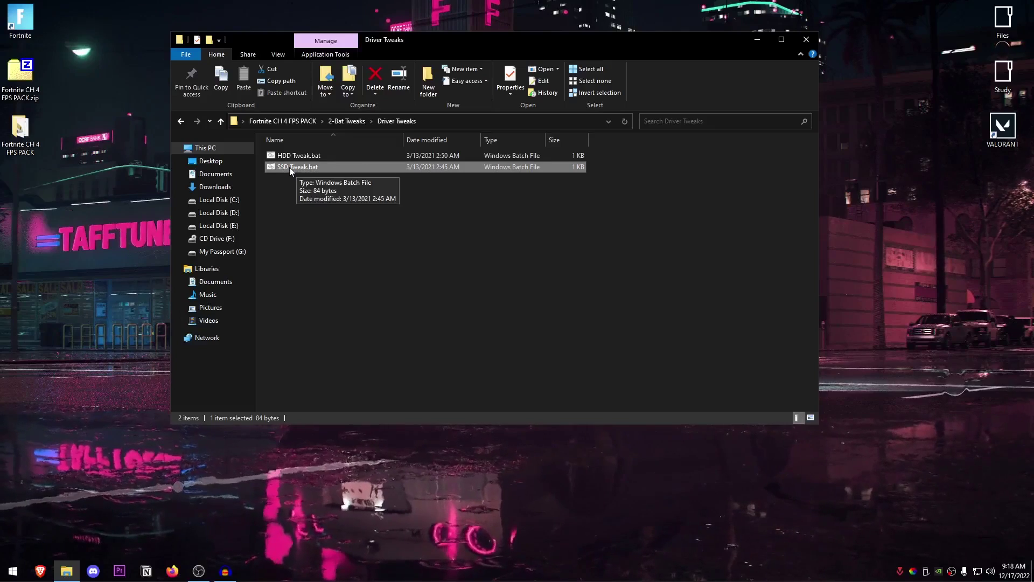
{"action": "left_click", "coordinate": [289, 156]}
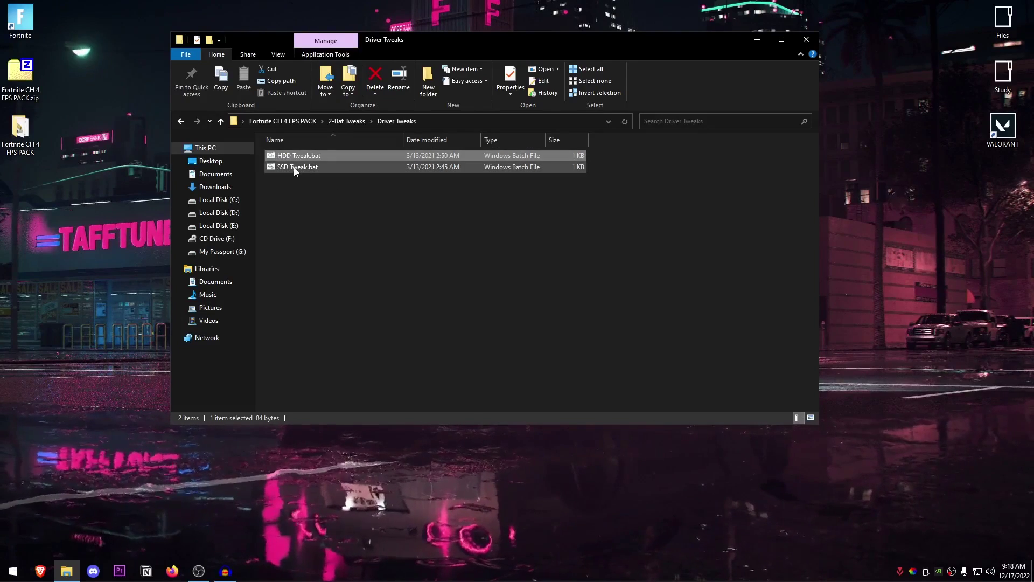
{"action": "right_click", "coordinate": [293, 167]}
{"action": "left_click", "coordinate": [343, 211]}
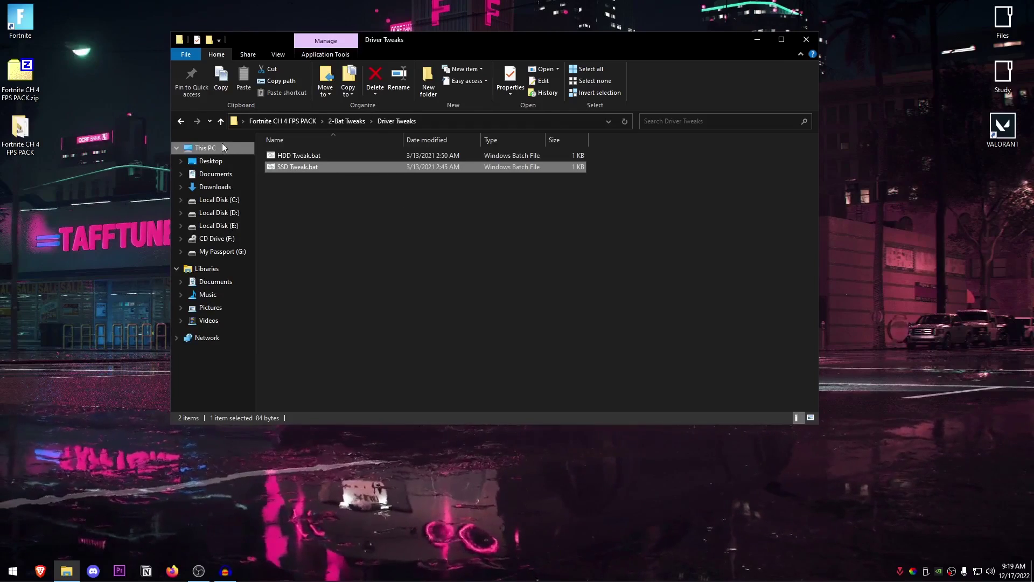
Return to the 2-Bat Tweaks folder and run BCD Tweaks.cmd as administrator
{"action": "left_click", "coordinate": [185, 123]}
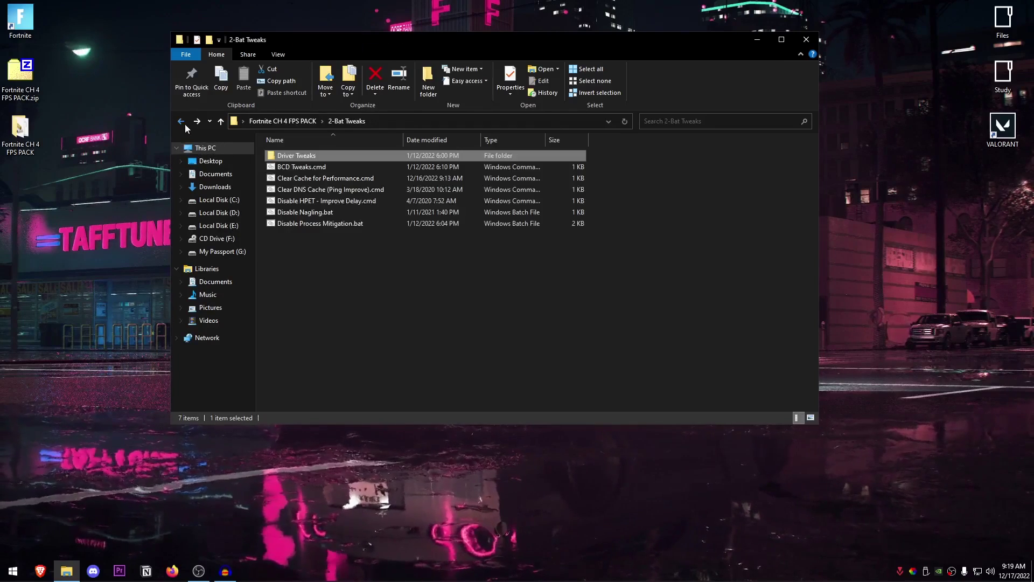
{"action": "left_click", "coordinate": [313, 169]}
{"action": "right_click", "coordinate": [314, 167]}
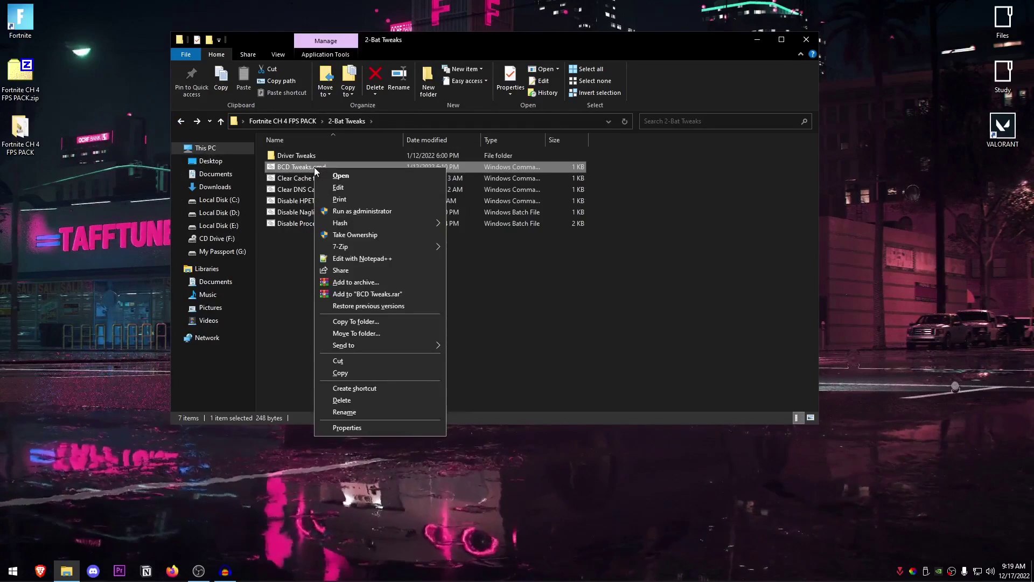
{"action": "left_click", "coordinate": [367, 210]}
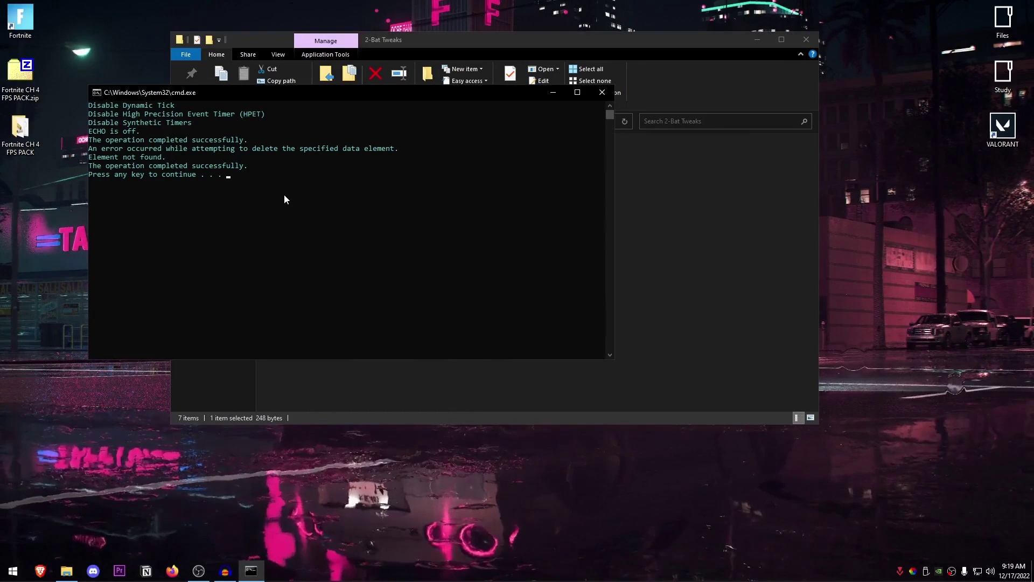
Dismiss the finished BCD Tweaks console, run Clear Cache for Performance.cmd as administrator and minimize its console window
{"action": "key", "text": "space"}
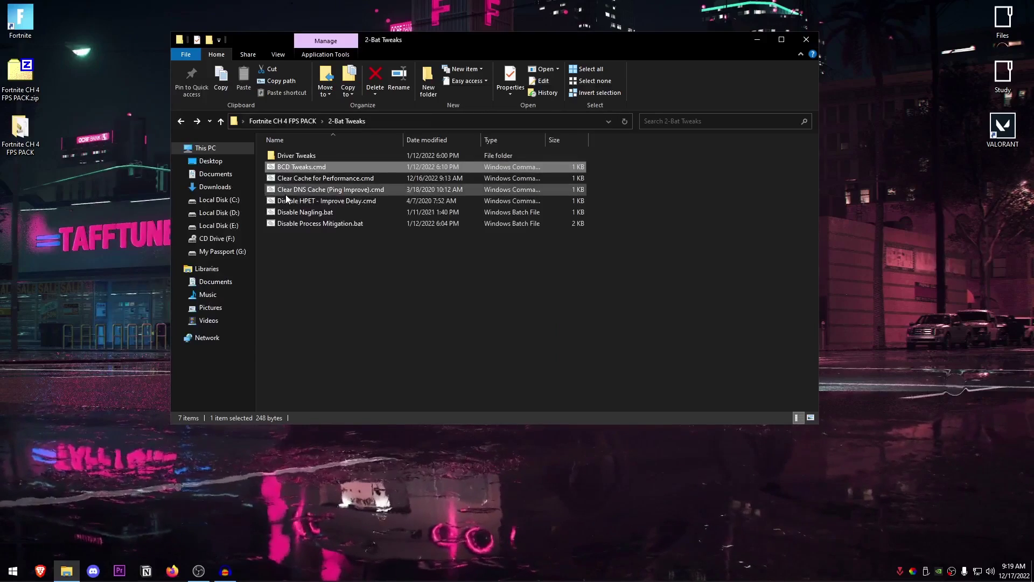
{"action": "right_click", "coordinate": [351, 176]}
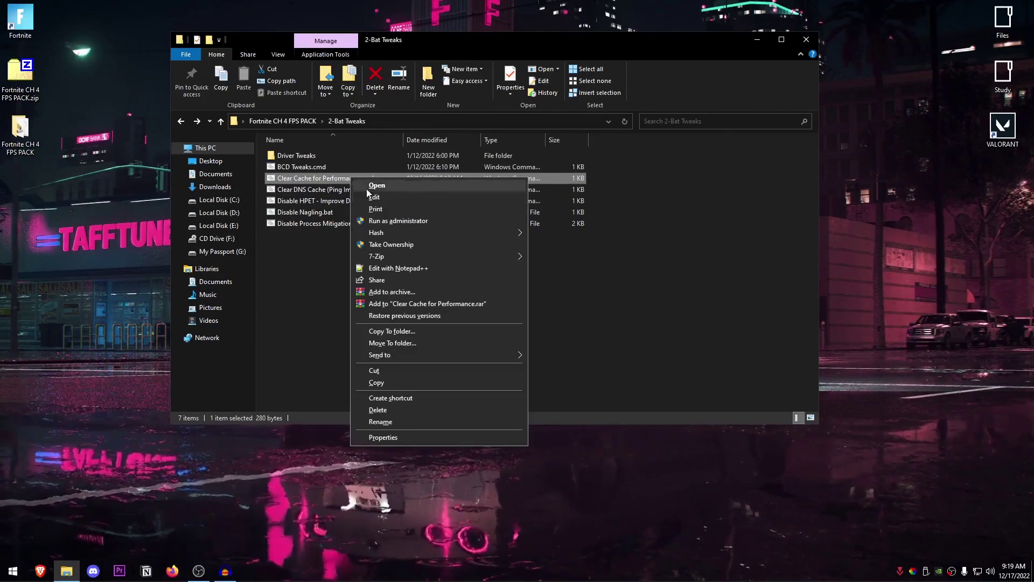
{"action": "left_click", "coordinate": [432, 222]}
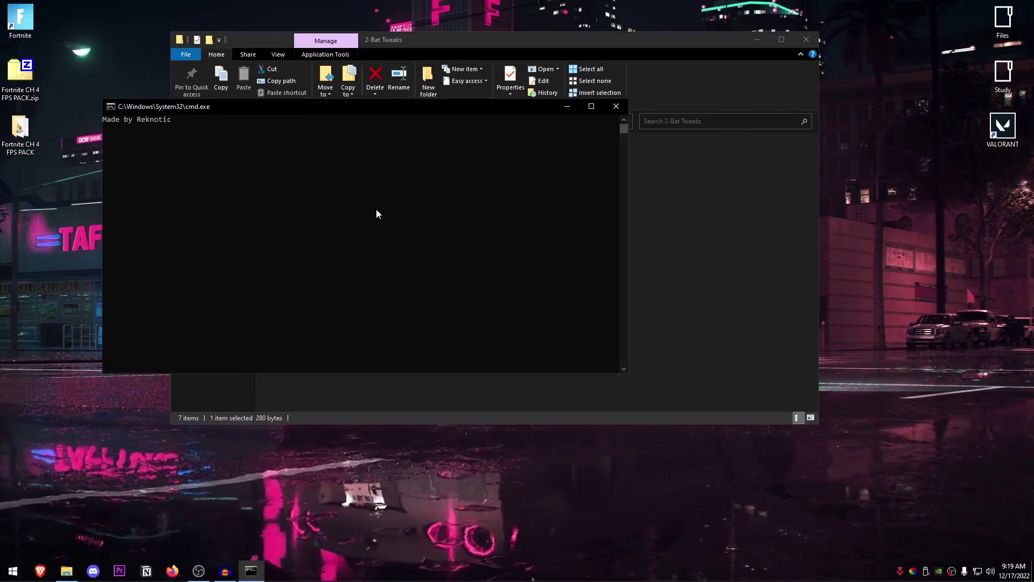
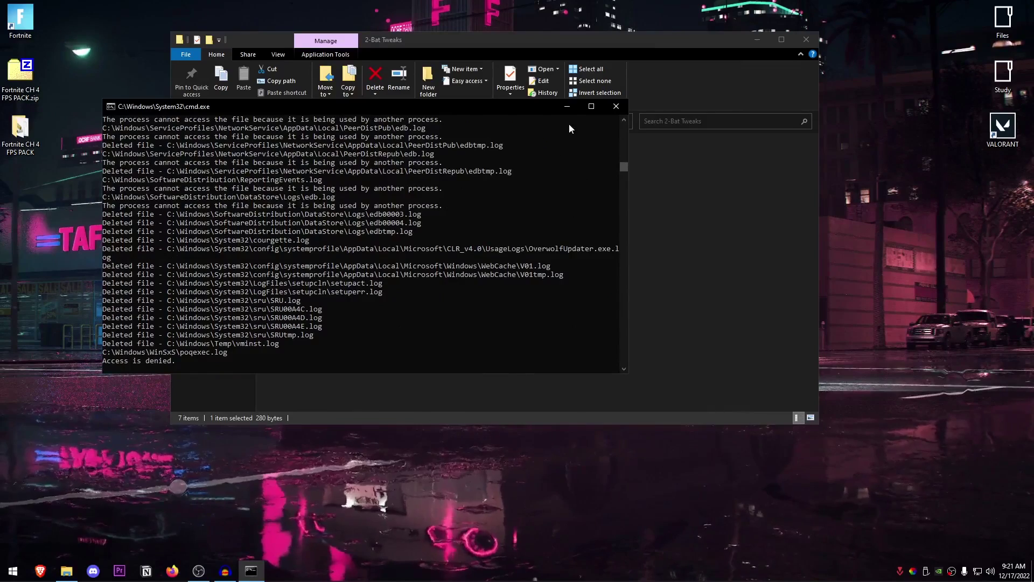
{"action": "left_click", "coordinate": [565, 109]}
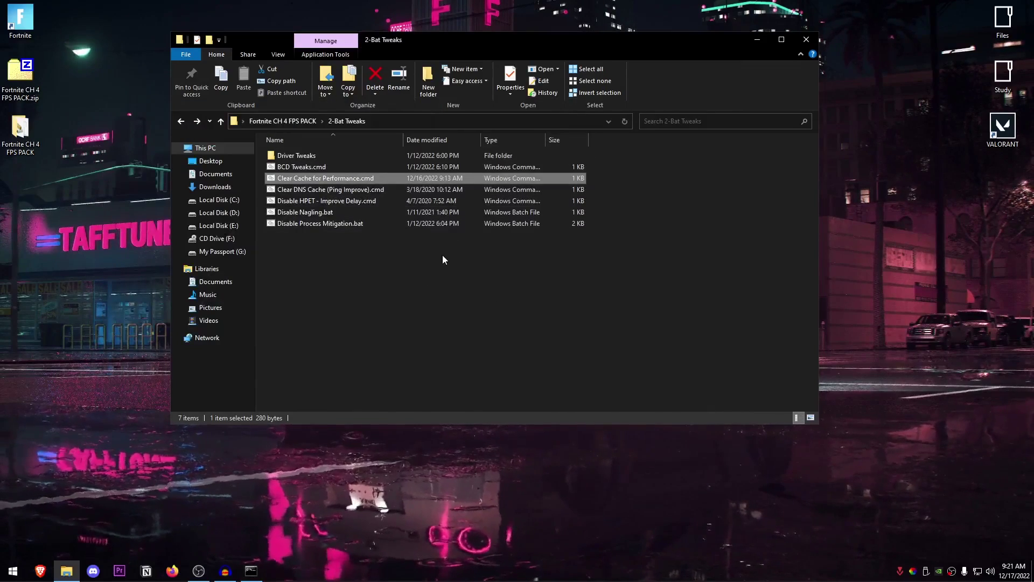
Run Clear DNS Cache (Ping Improve).cmd as administrator and dismiss its console
{"action": "left_click", "coordinate": [345, 189]}
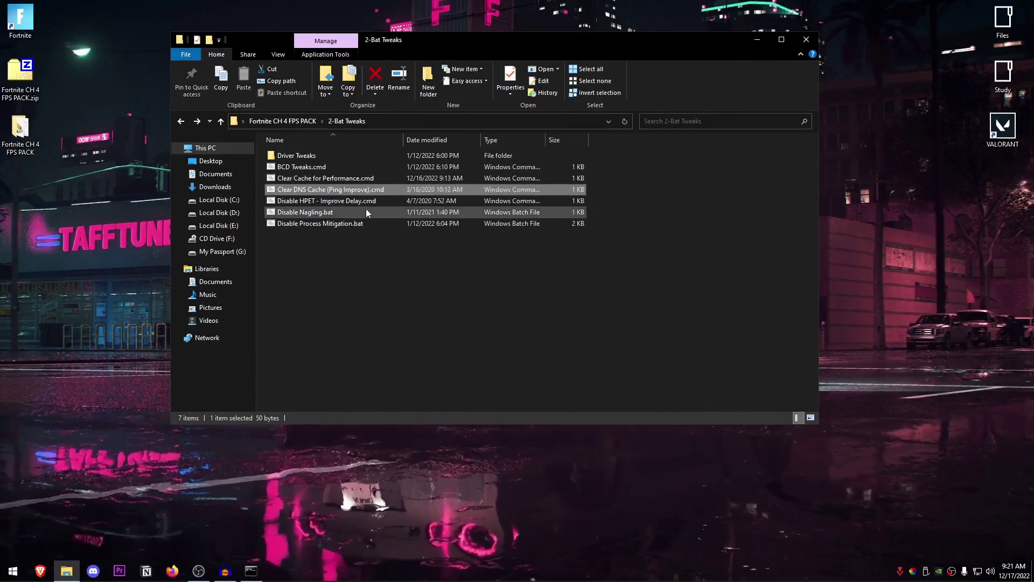
{"action": "right_click", "coordinate": [358, 189]}
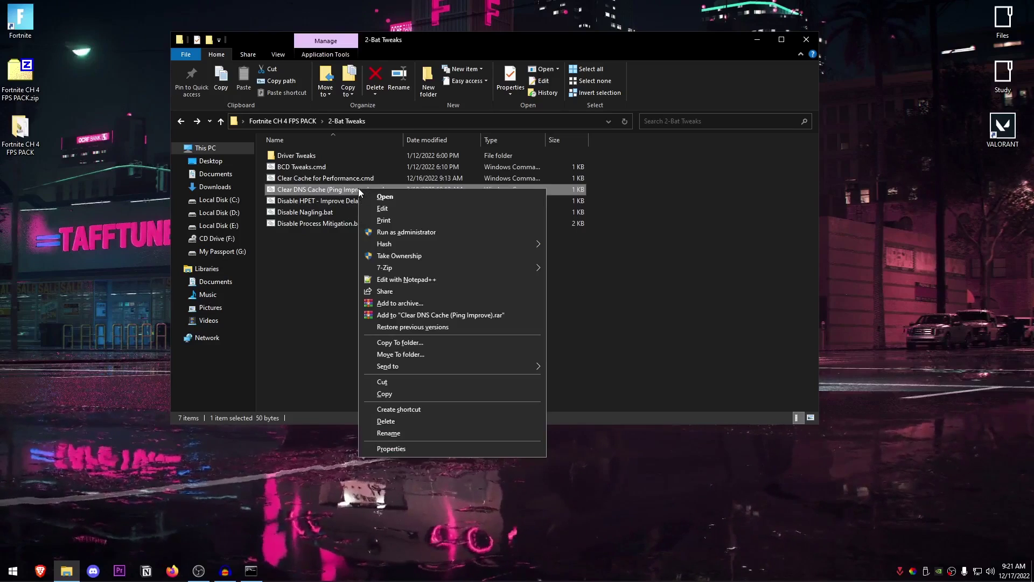
{"action": "left_click", "coordinate": [419, 234]}
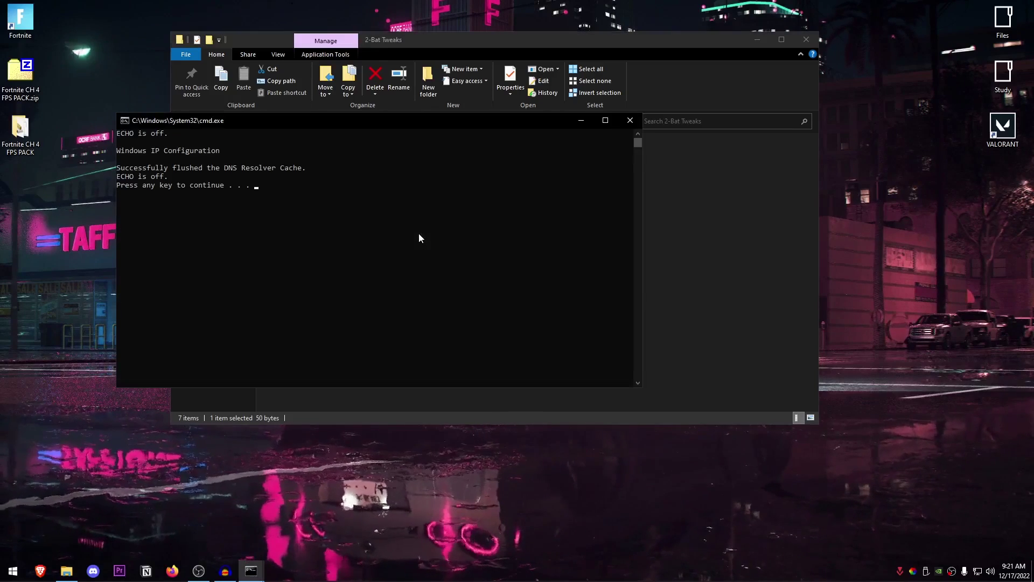
{"action": "key", "text": "Return"}
Run Disable HPET - Improve Delay.cmd as administrator and dismiss its console
{"action": "left_click", "coordinate": [305, 202]}
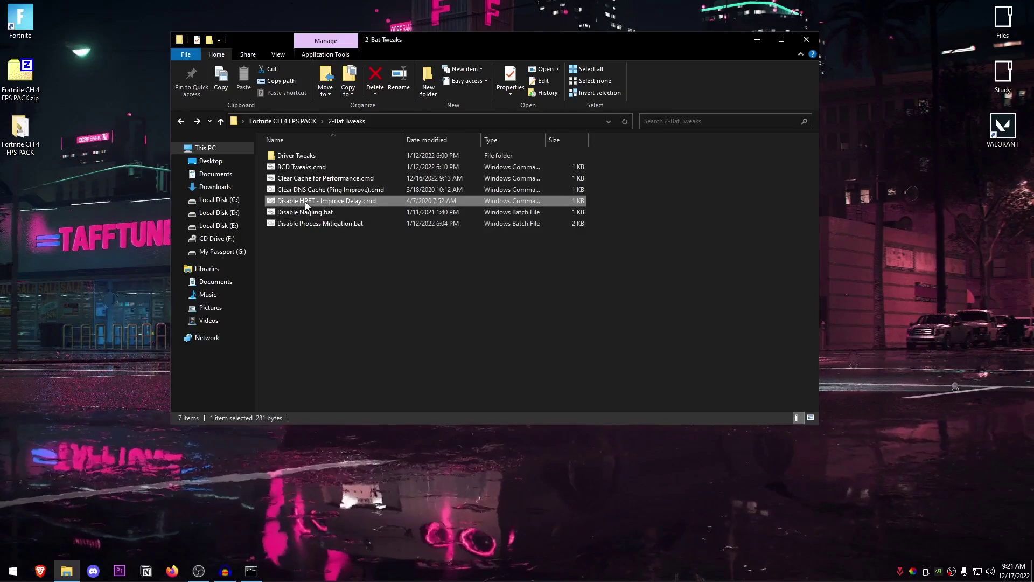
{"action": "right_click", "coordinate": [322, 199]}
{"action": "left_click", "coordinate": [376, 244]}
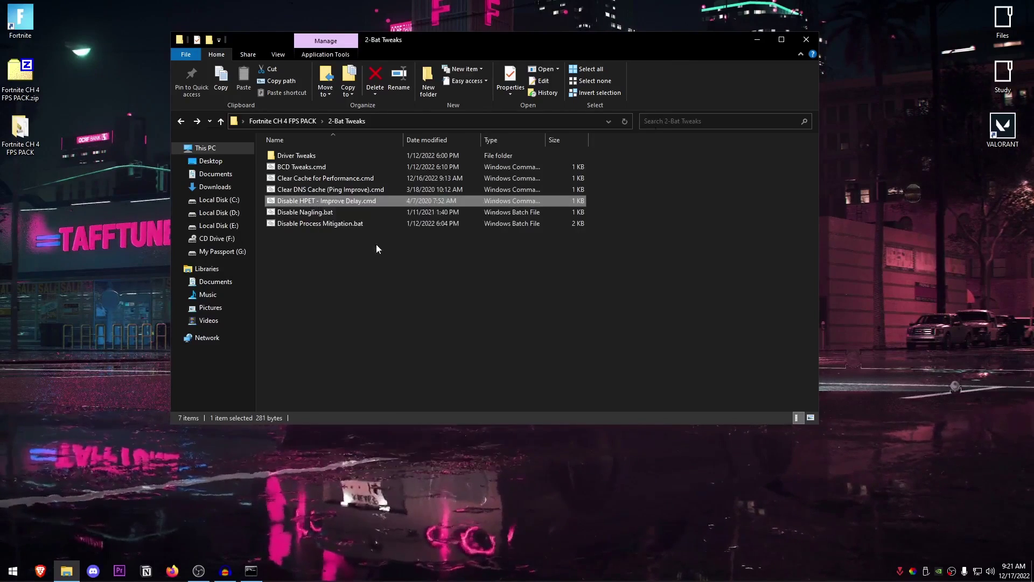
{"action": "key", "text": "Return"}
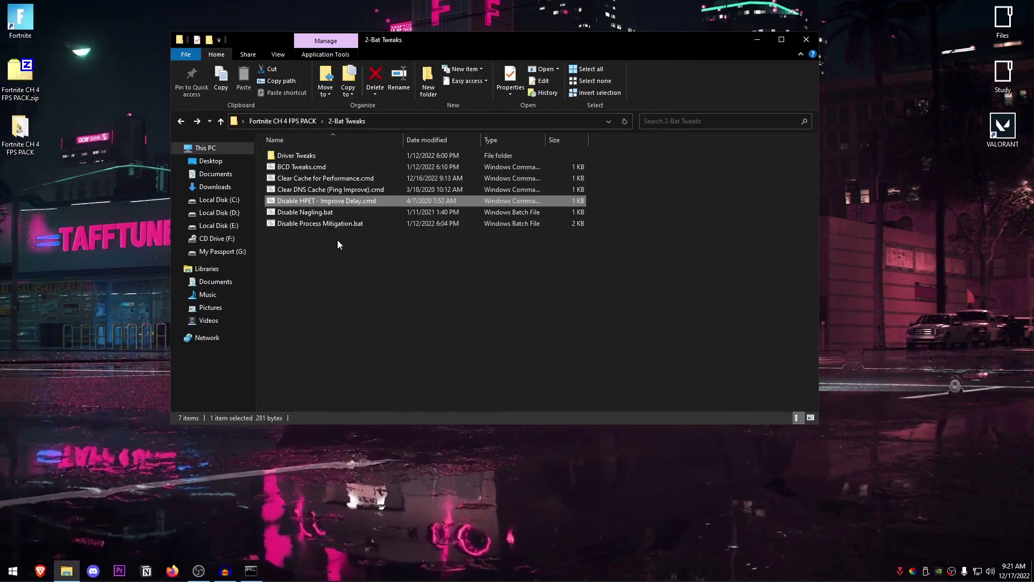
Run Disable Nagling.bat as administrator from the 2-Bat Tweaks folder
{"action": "left_click", "coordinate": [305, 212]}
{"action": "right_click", "coordinate": [317, 212]}
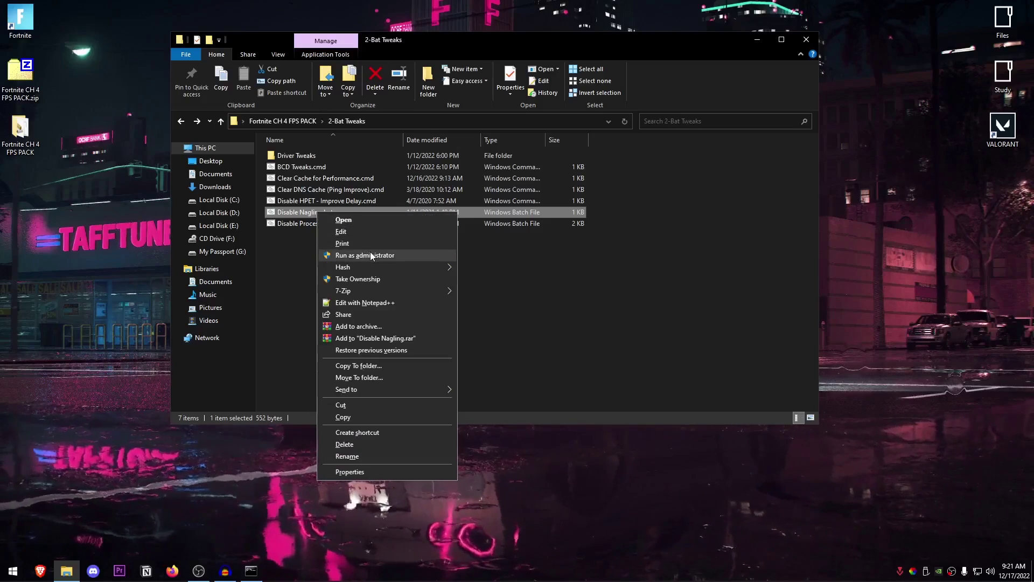
{"action": "left_click", "coordinate": [370, 257]}
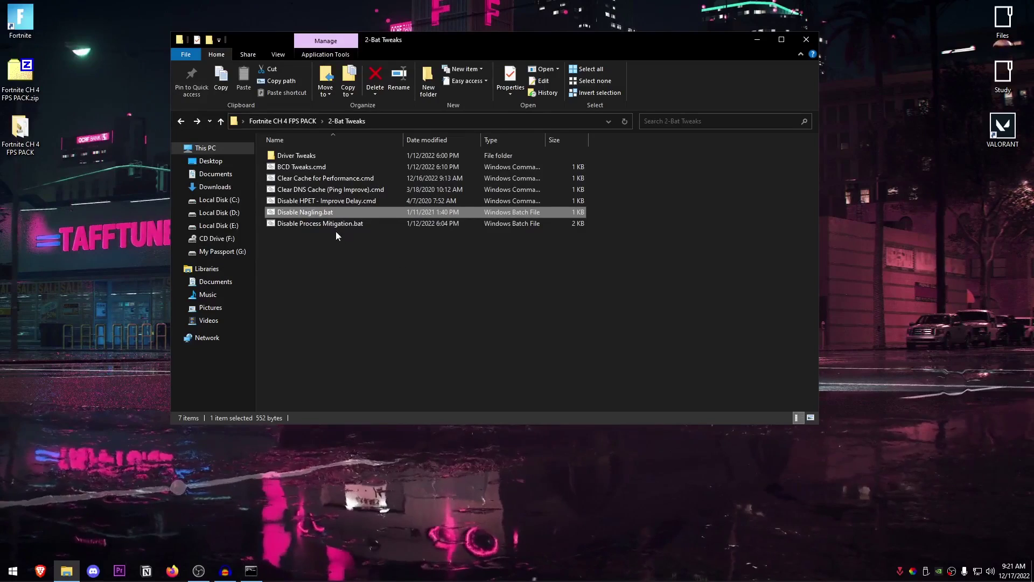
Run Disable Process Mitigation.bat as administrator and dismiss its console
{"action": "right_click", "coordinate": [325, 221]}
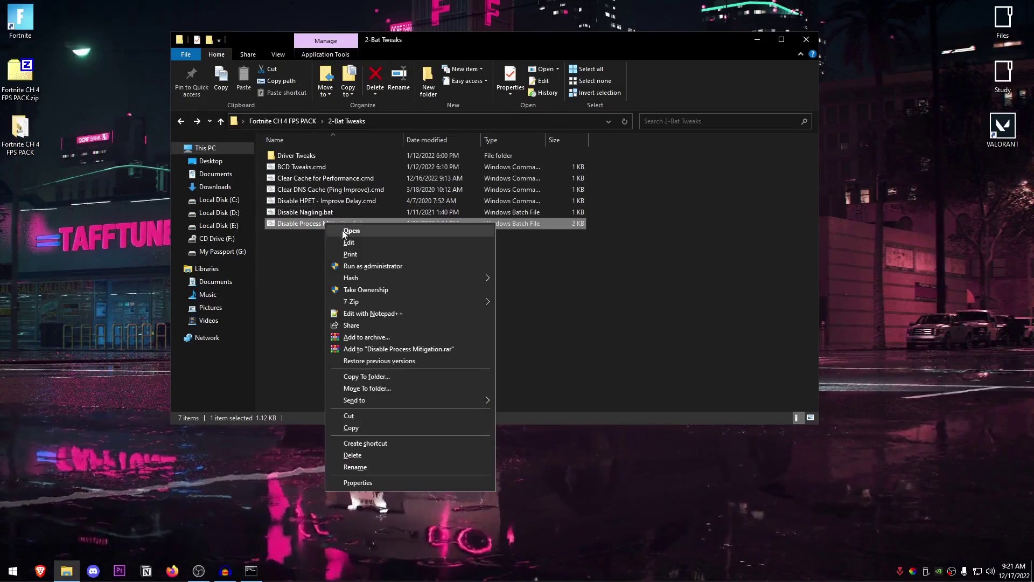
{"action": "left_click", "coordinate": [380, 265]}
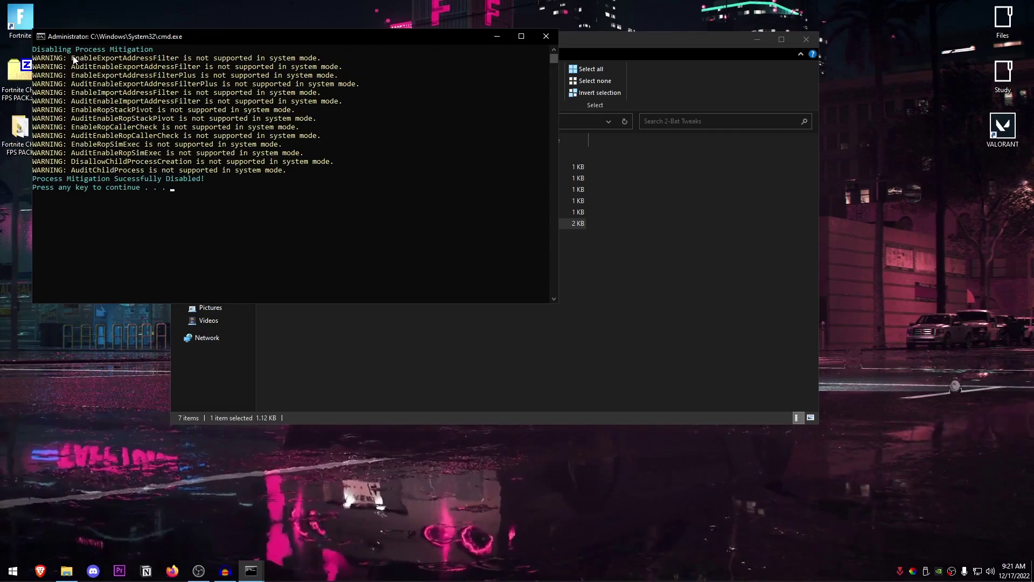
{"action": "left_click_drag", "start_coordinate": [73, 58], "coordinate": [288, 168]}
{"action": "left_click", "coordinate": [153, 193]}
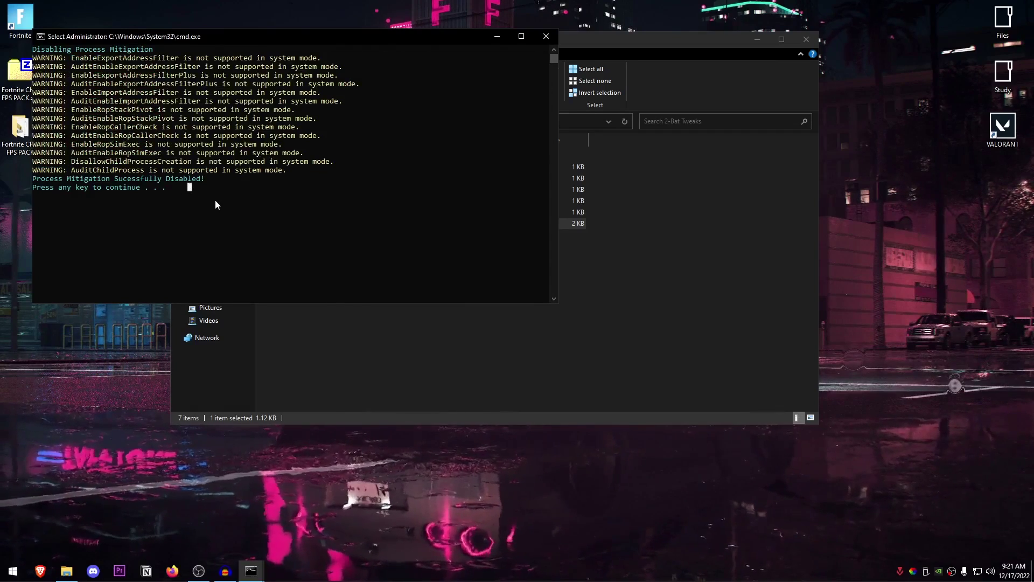
{"action": "key", "text": "Return"}
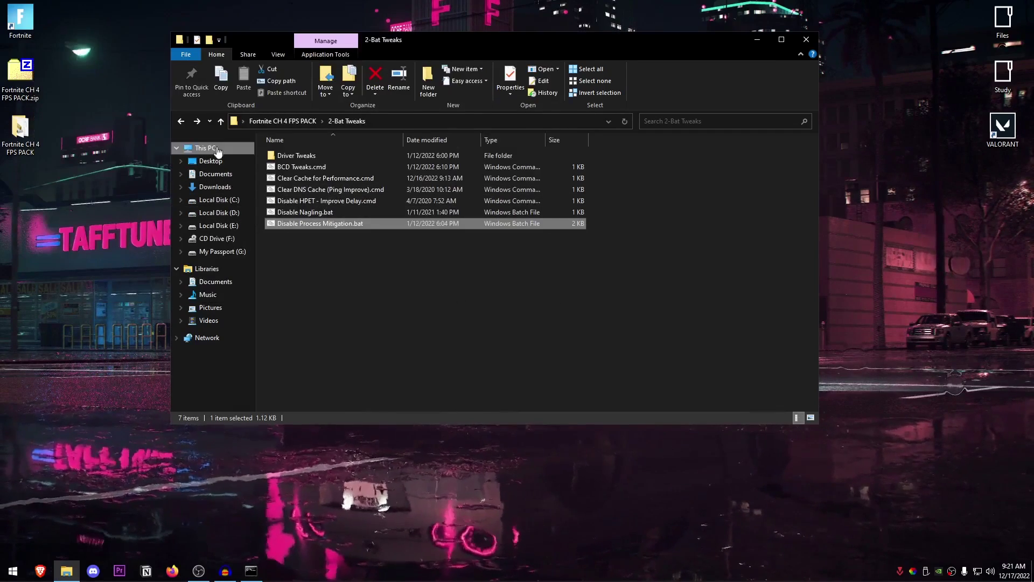
Open the 3-GPU Tweaks folder of the FPS pack and dismiss the finished cache-clearing console
{"action": "left_click", "coordinate": [184, 126]}
{"action": "double_click", "coordinate": [305, 178]}
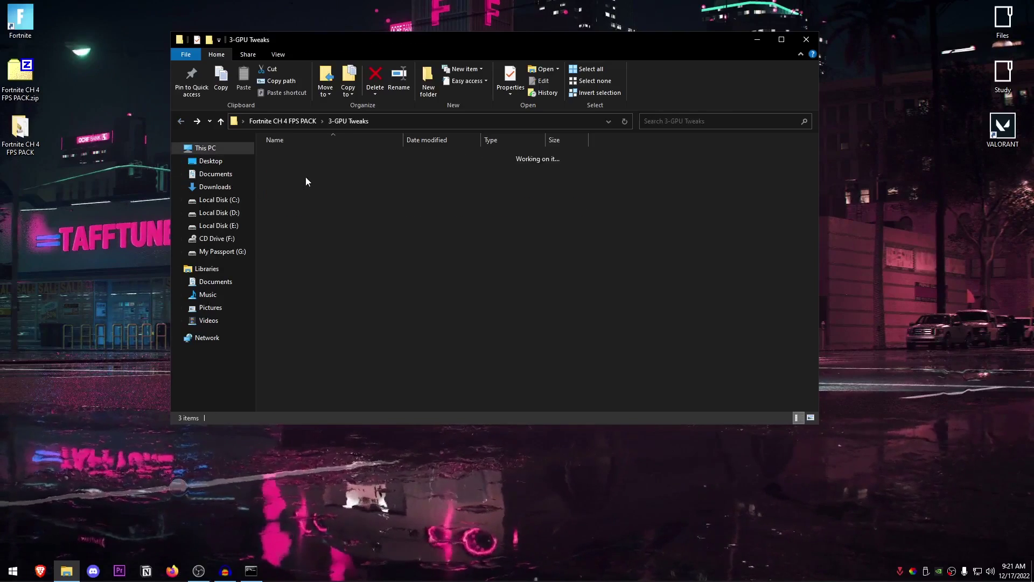
{"action": "double_click", "coordinate": [305, 177]}
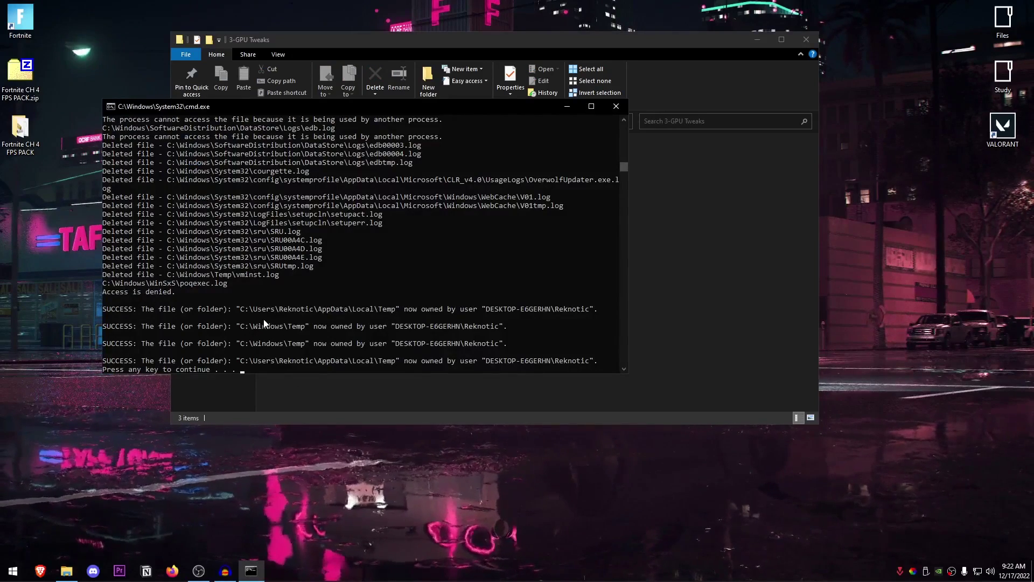
{"action": "key", "text": "Return"}
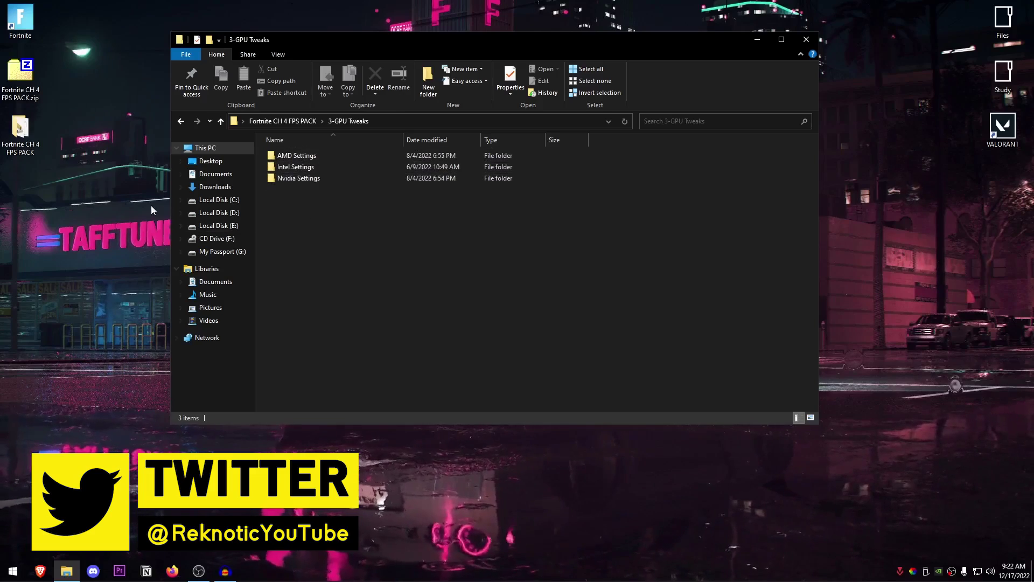
Check the desktop's context menu for a graphics control panel and examine the contents of the AMD Settings and Intel Settings folders
{"action": "right_click", "coordinate": [105, 160]}
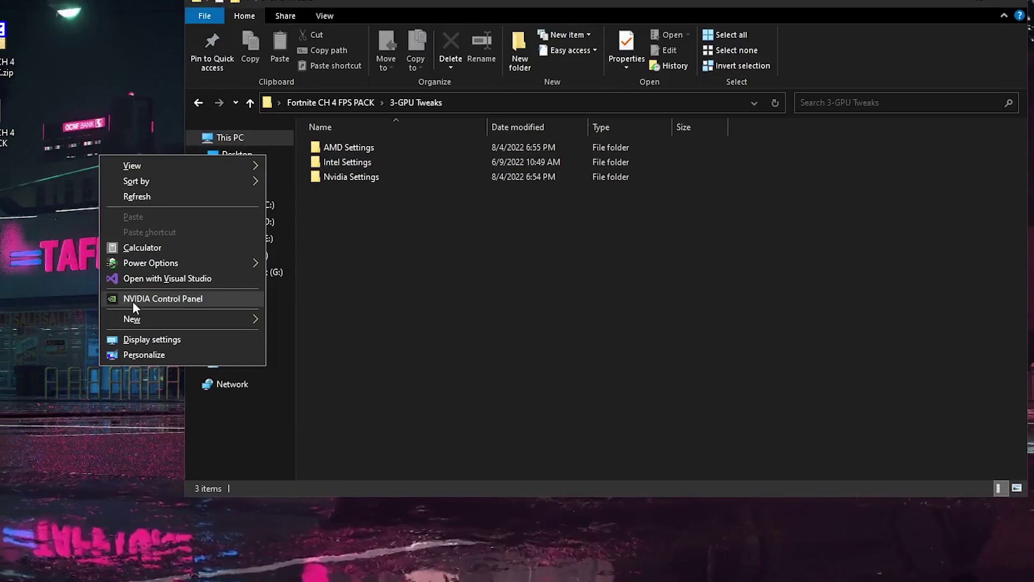
{"action": "left_click", "coordinate": [477, 264]}
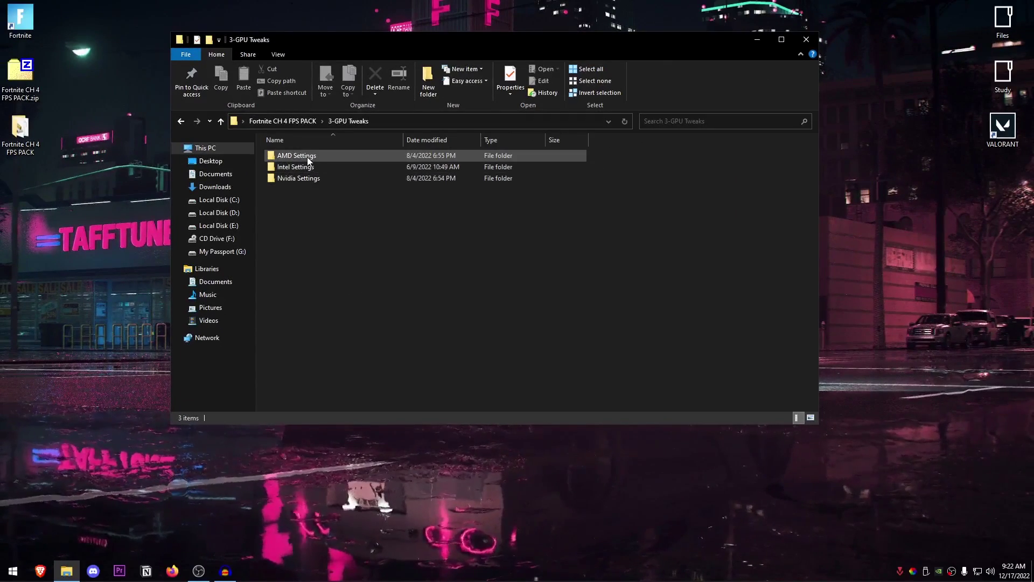
{"action": "double_click", "coordinate": [308, 156]}
{"action": "left_click", "coordinate": [599, 170]}
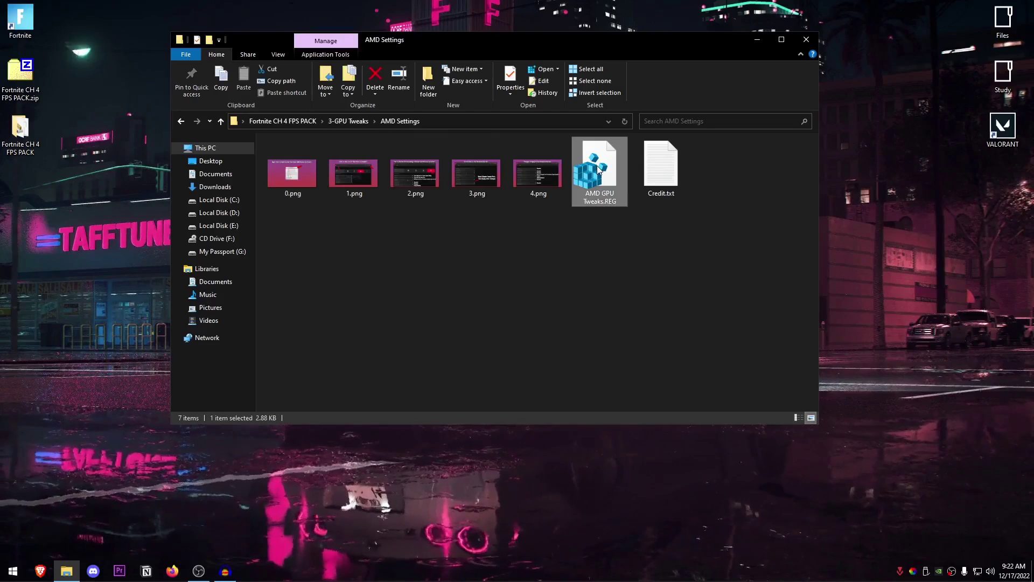
{"action": "left_click_drag", "start_coordinate": [542, 220], "coordinate": [275, 175]}
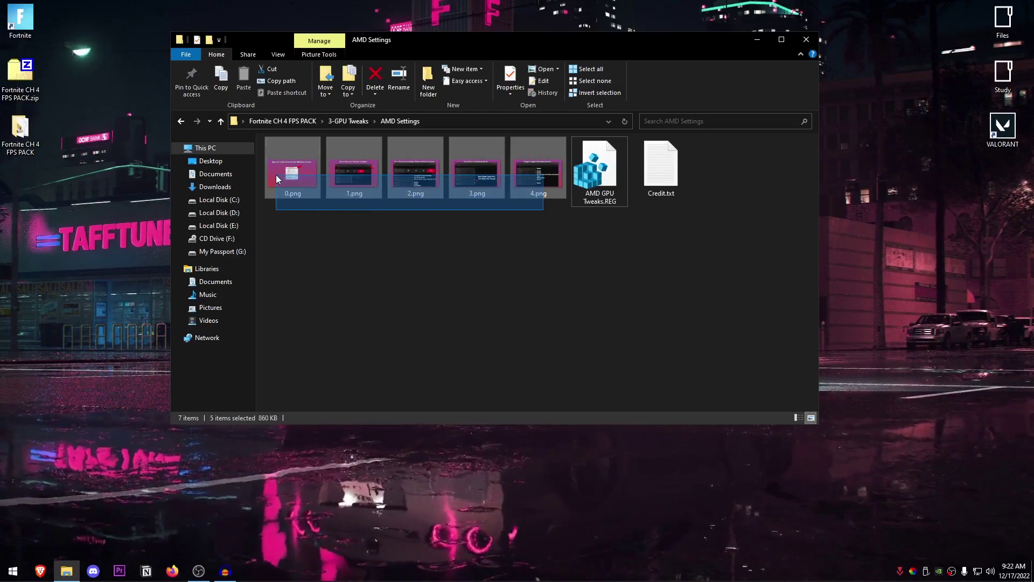
{"action": "left_click", "coordinate": [183, 121]}
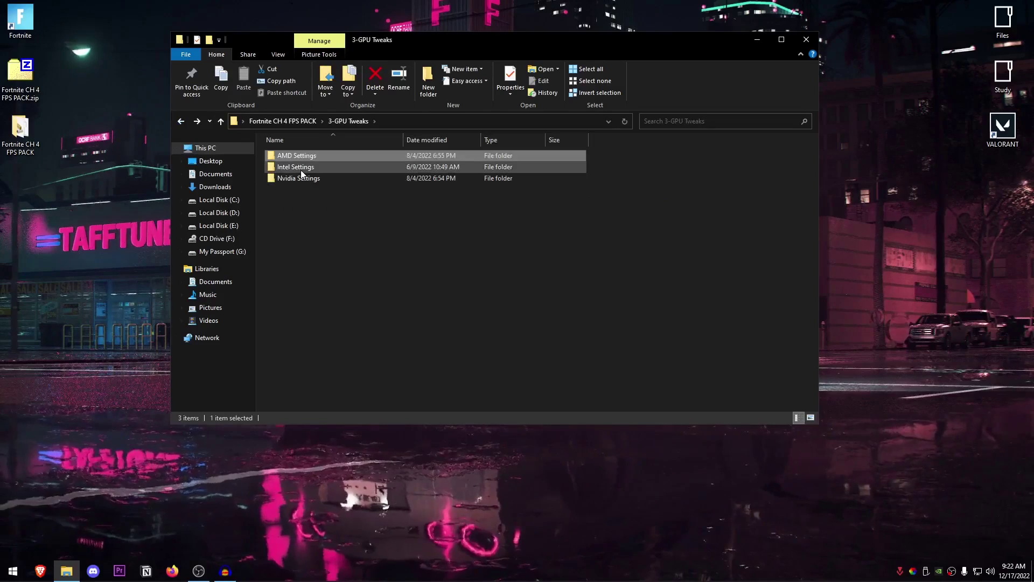
{"action": "double_click", "coordinate": [301, 170]}
{"action": "left_click_drag", "start_coordinate": [375, 230], "coordinate": [294, 193]}
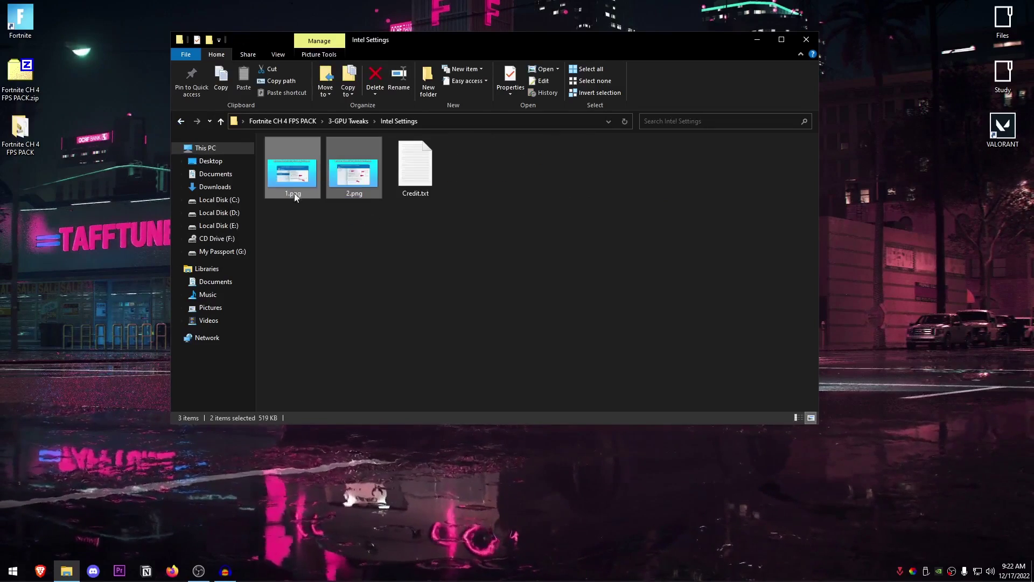
{"action": "key", "text": "alt+Left"}
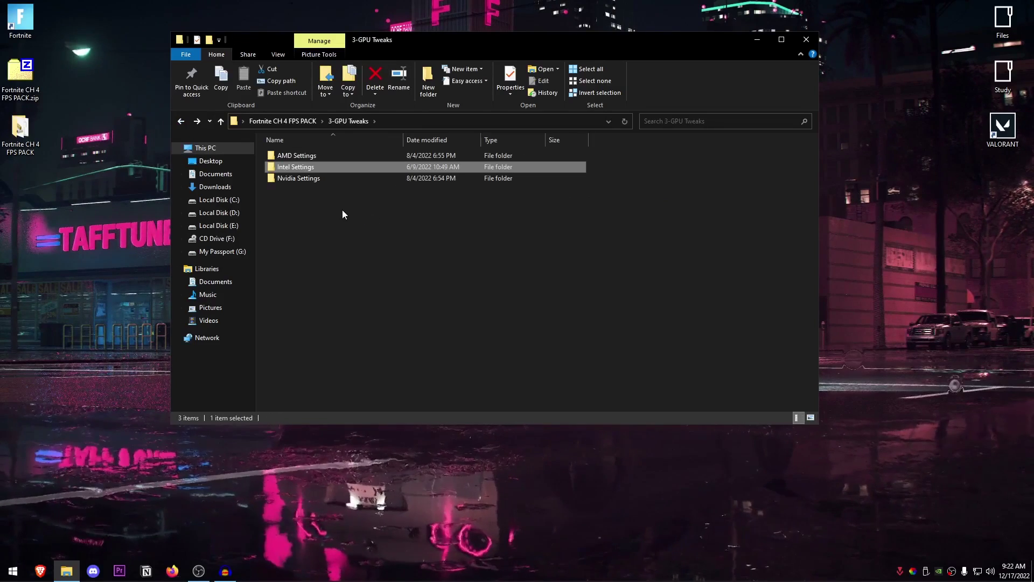
Merge Nvidia GPU Tweaks.reg from the Nvidia Settings folder into the registry
{"action": "double_click", "coordinate": [315, 180]}
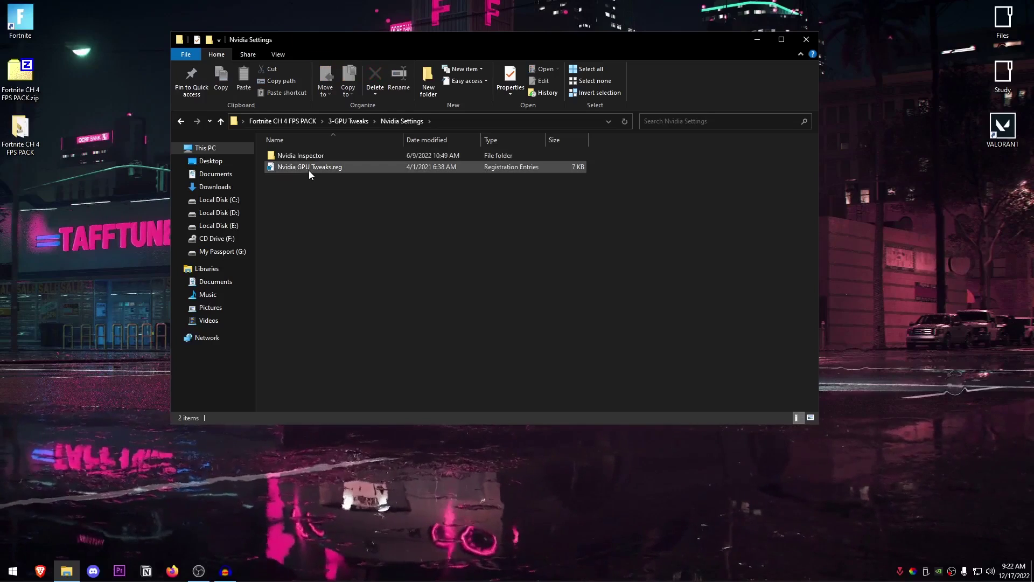
{"action": "double_click", "coordinate": [318, 167]}
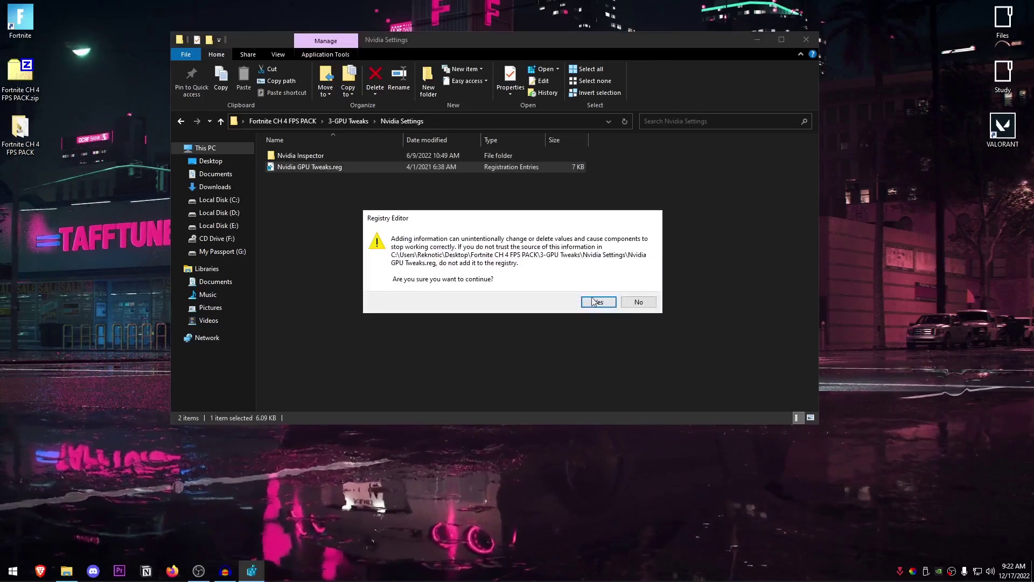
{"action": "left_click", "coordinate": [594, 302]}
{"action": "left_click", "coordinate": [639, 286]}
Import Reknotic's Nvidia Profile.nip from the Nvidia Inspector folder using nvidiaProfileInspector.exe
{"action": "left_click", "coordinate": [308, 156]}
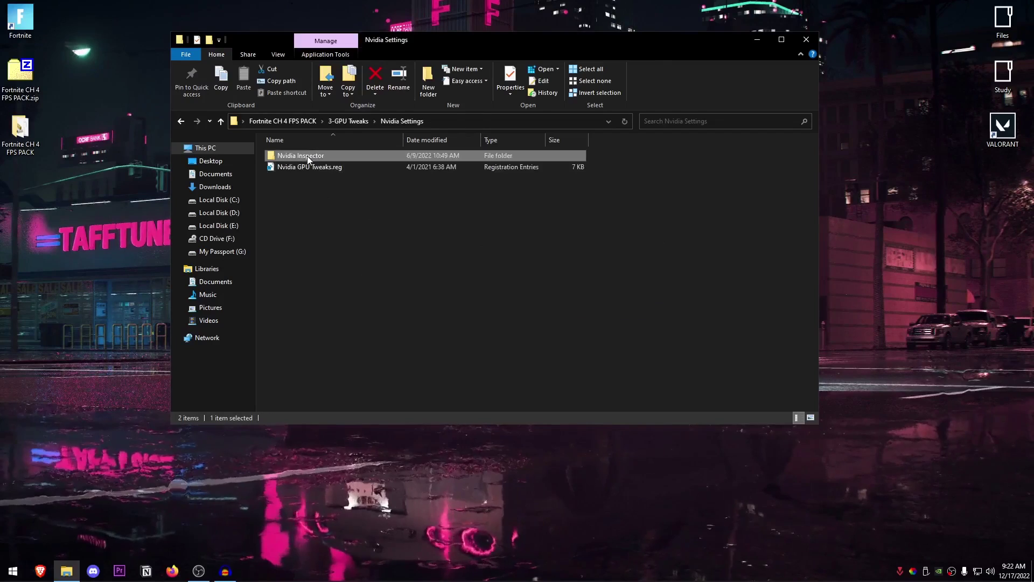
{"action": "double_click", "coordinate": [307, 156]}
{"action": "left_click_drag", "start_coordinate": [294, 180], "coordinate": [335, 157]}
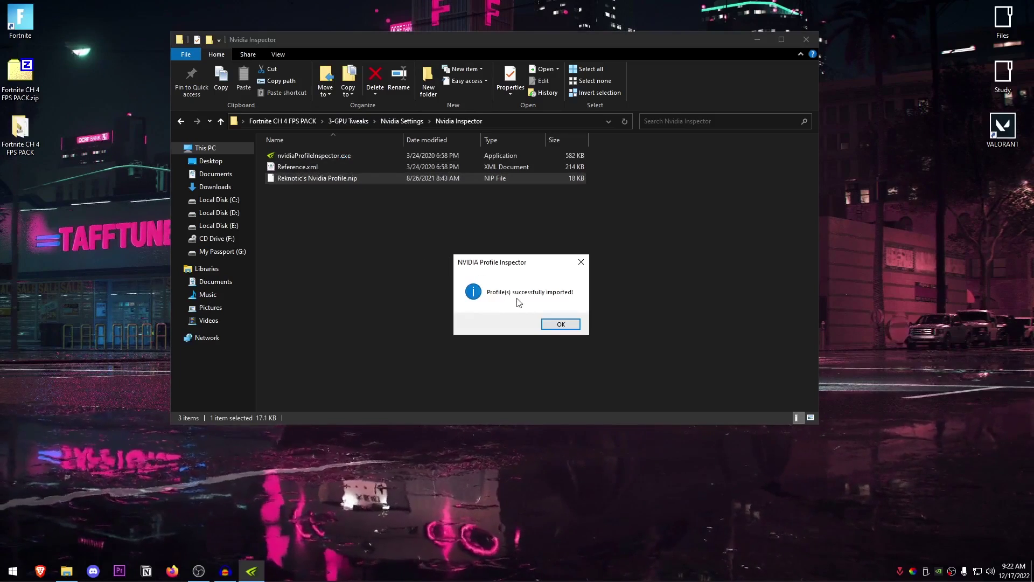
{"action": "left_click", "coordinate": [560, 324]}
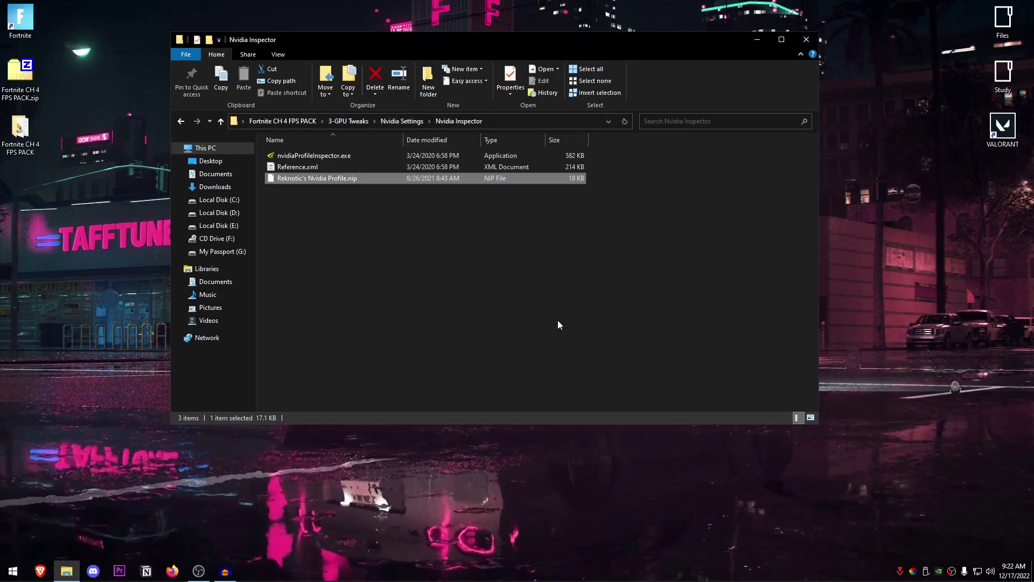
Return to the Fortnite CH 4 FPS PACK folder and open its 4-Power Tweaks subfolder
{"action": "left_click", "coordinate": [182, 122]}
{"action": "left_click", "coordinate": [182, 121]}
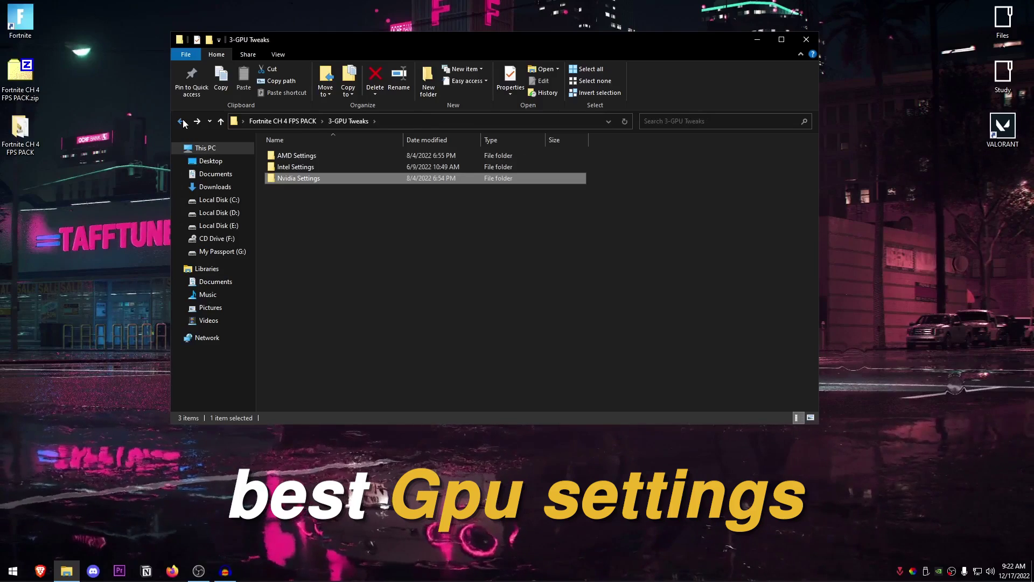
{"action": "left_click", "coordinate": [182, 122]}
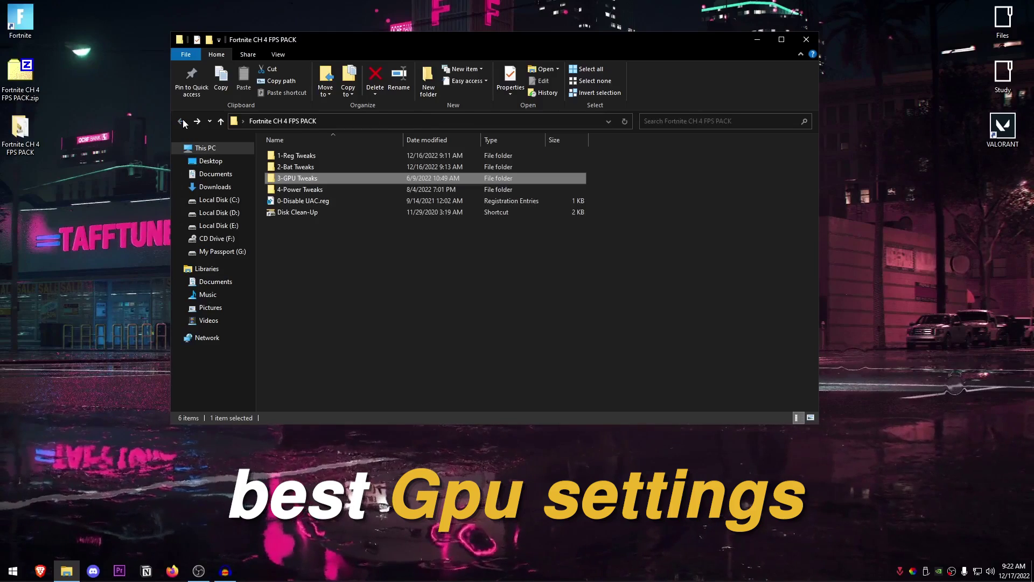
{"action": "double_click", "coordinate": [315, 191]}
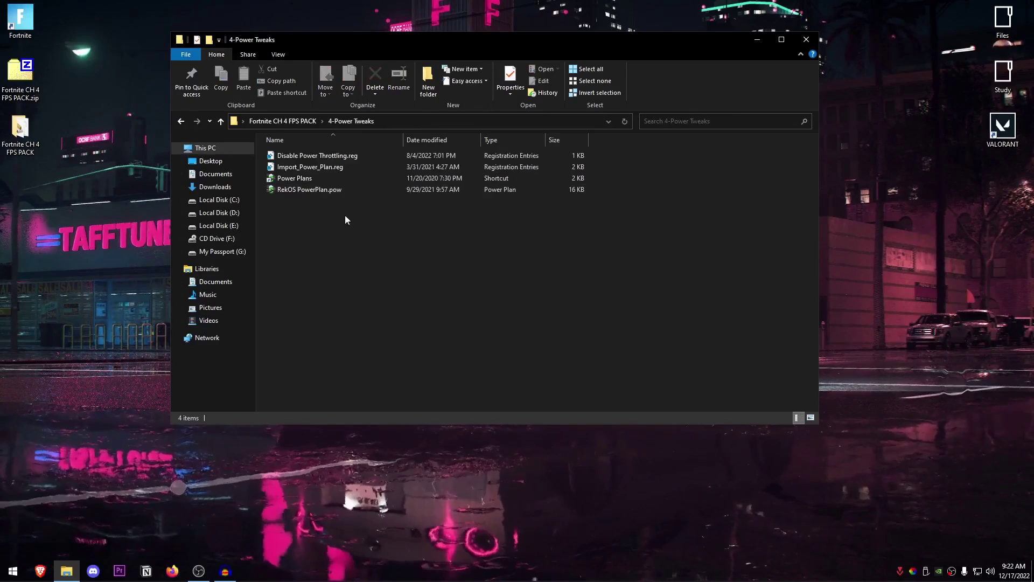
Merge Disable Power Throttling.reg from the 4-Power Tweaks folder into the registry
{"action": "double_click", "coordinate": [338, 156]}
{"action": "left_click", "coordinate": [596, 302]}
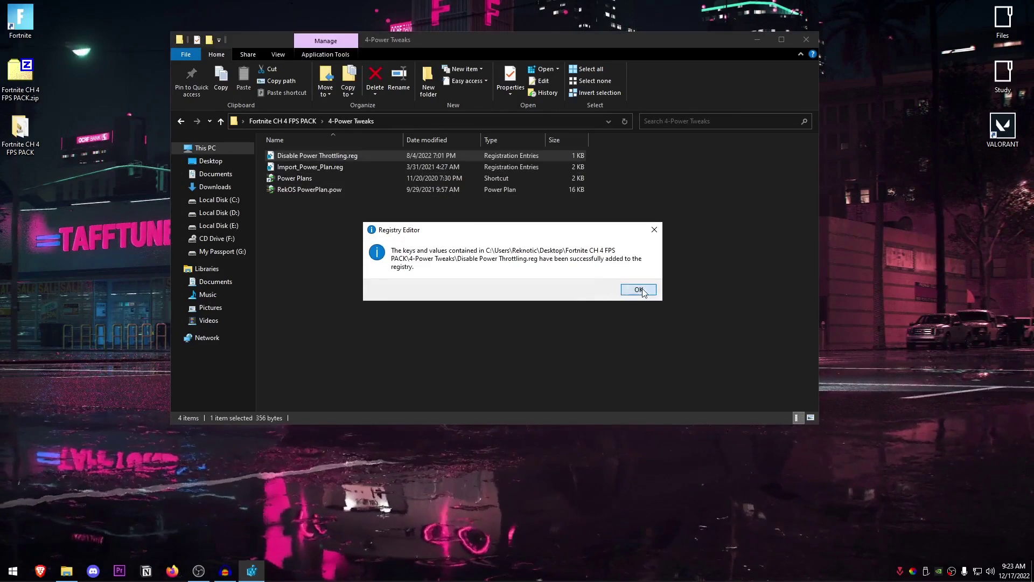
{"action": "left_click", "coordinate": [638, 290]}
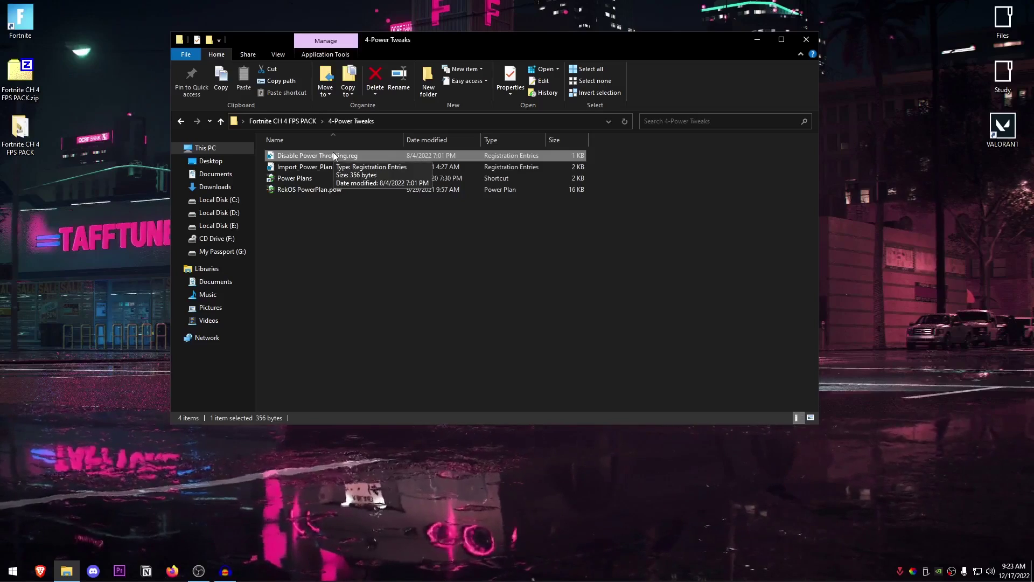
{"action": "key", "text": "alt+Left"}
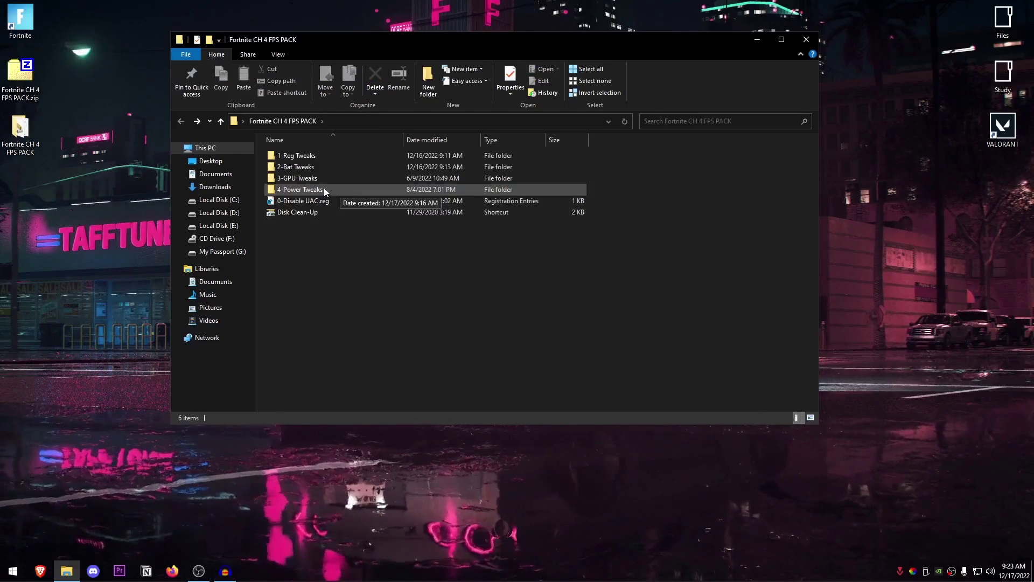
{"action": "double_click", "coordinate": [324, 189]}
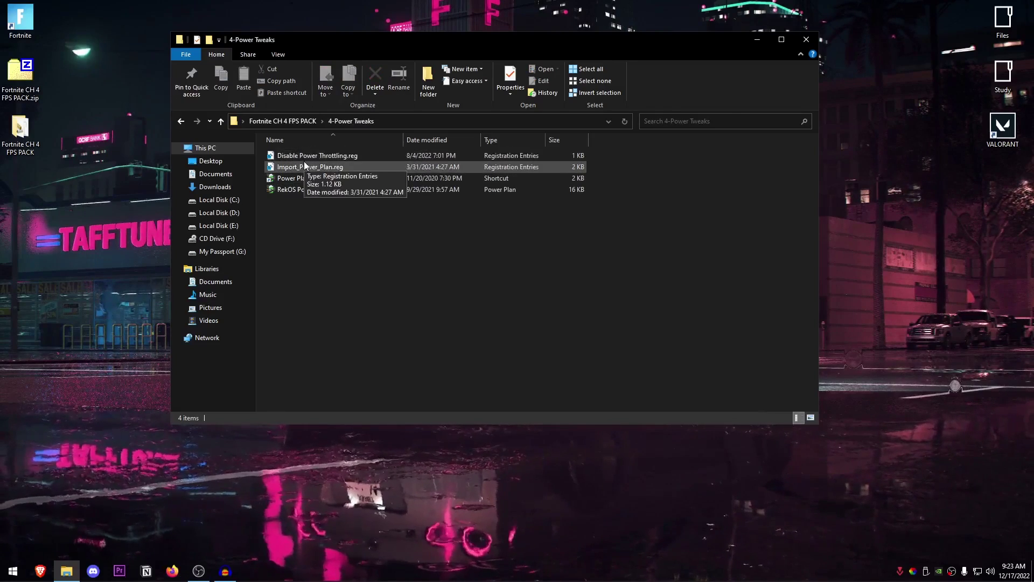
{"action": "double_click", "coordinate": [361, 156]}
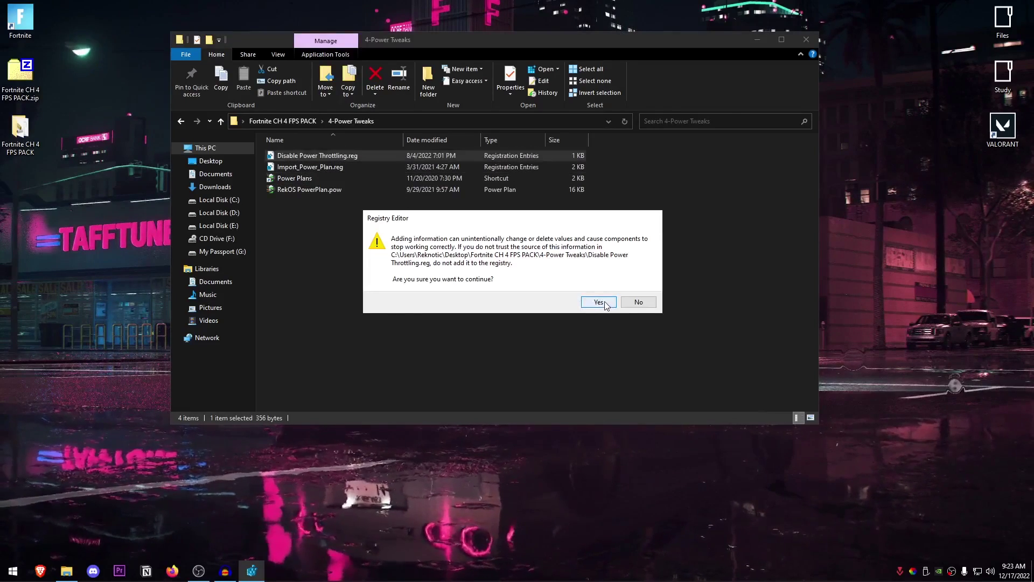
{"action": "left_click", "coordinate": [597, 300]}
{"action": "left_click", "coordinate": [629, 290]}
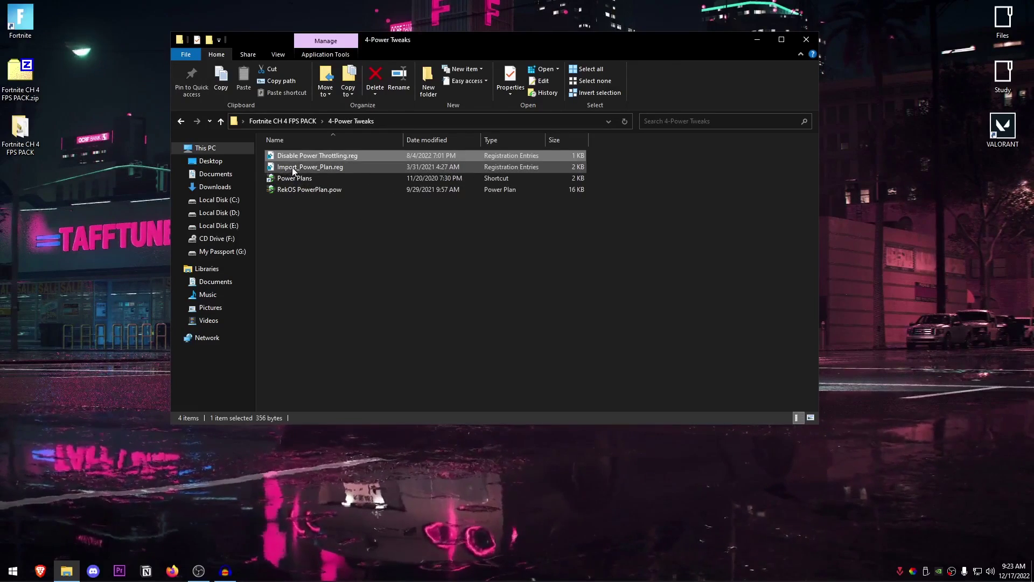
Merge Import_Power_Plan.reg from the same folder into the registry
{"action": "double_click", "coordinate": [328, 170]}
{"action": "left_click", "coordinate": [599, 307]}
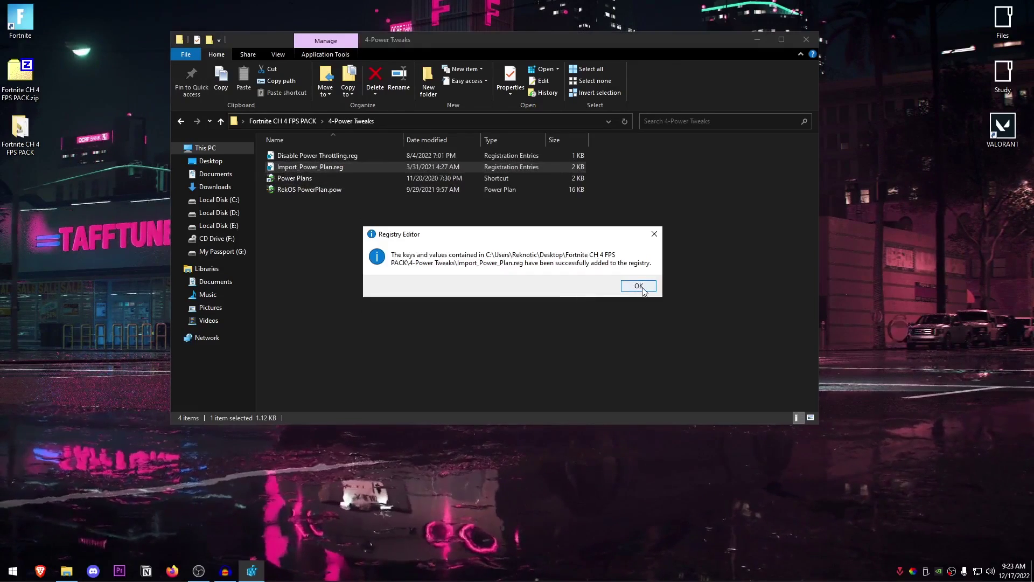
{"action": "left_click", "coordinate": [639, 286]}
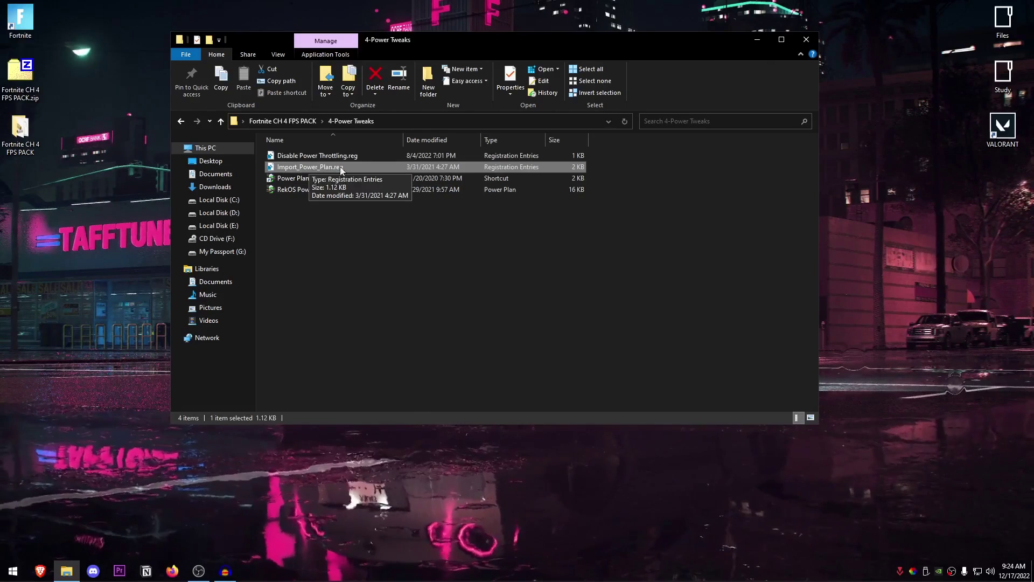
Refresh the folder, make RekOS PowerPlan the active plan through the Power Plans shortcut, and close both windows
{"action": "left_click", "coordinate": [273, 189]}
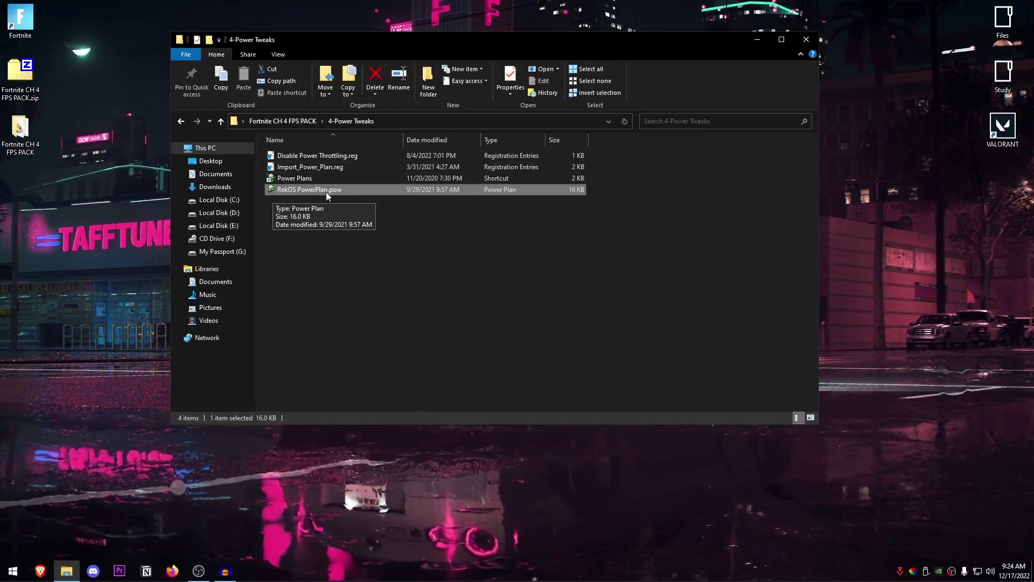
{"action": "right_click", "coordinate": [421, 224]}
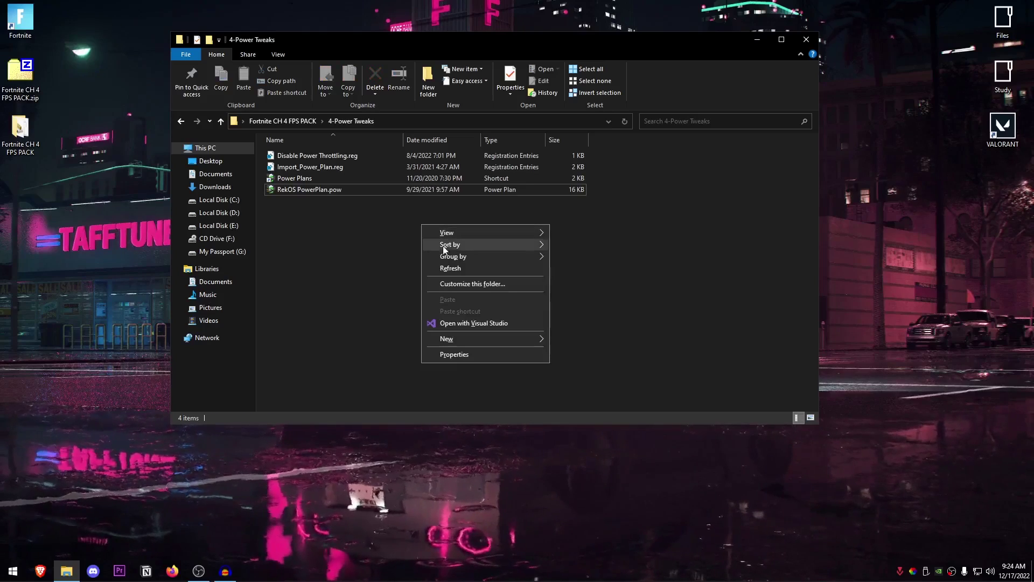
{"action": "left_click", "coordinate": [463, 268]}
{"action": "left_click", "coordinate": [270, 192]}
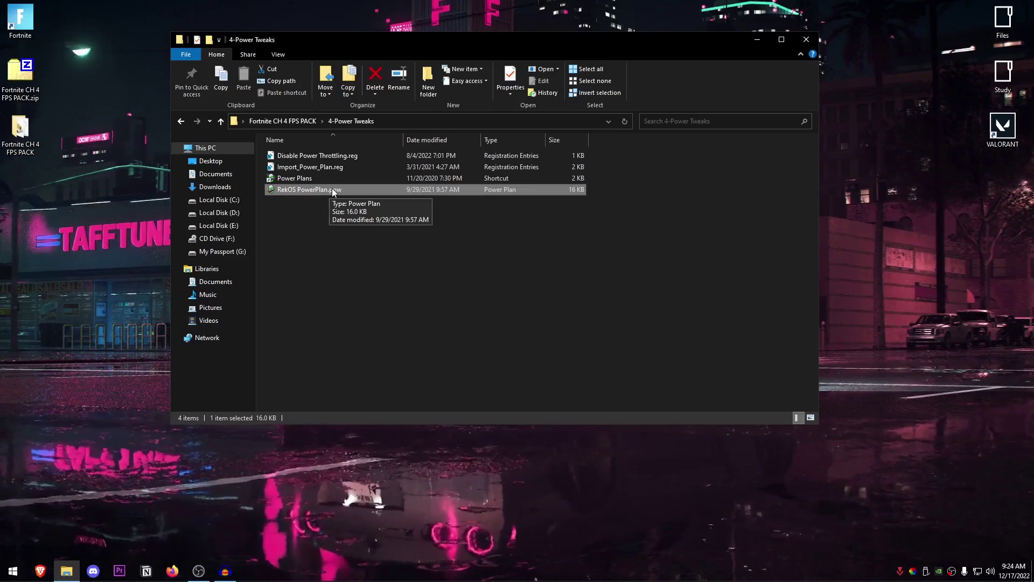
{"action": "double_click", "coordinate": [289, 178]}
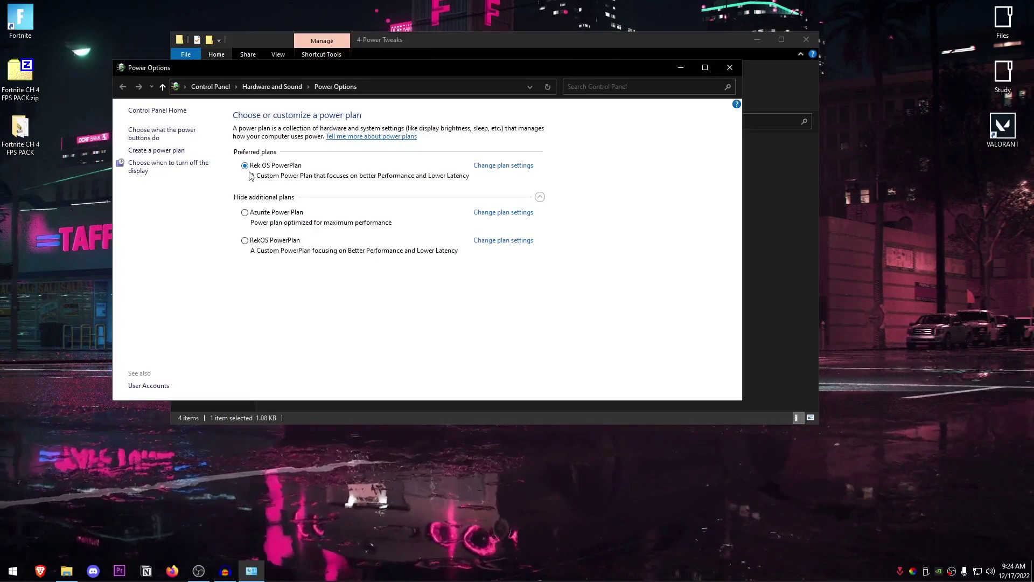
{"action": "left_click", "coordinate": [540, 197]}
{"action": "left_click", "coordinate": [540, 197]}
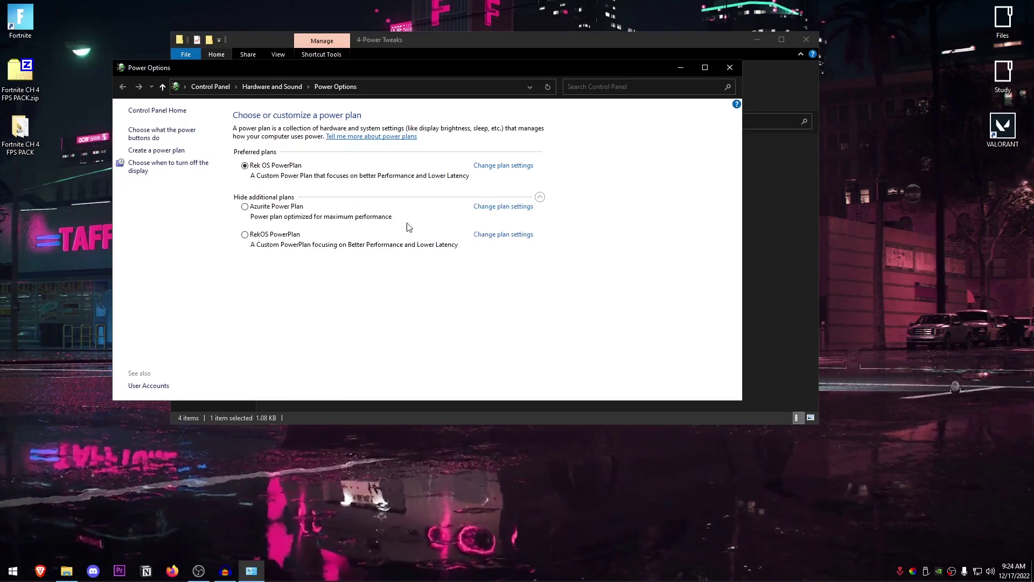
{"action": "left_click", "coordinate": [245, 241]}
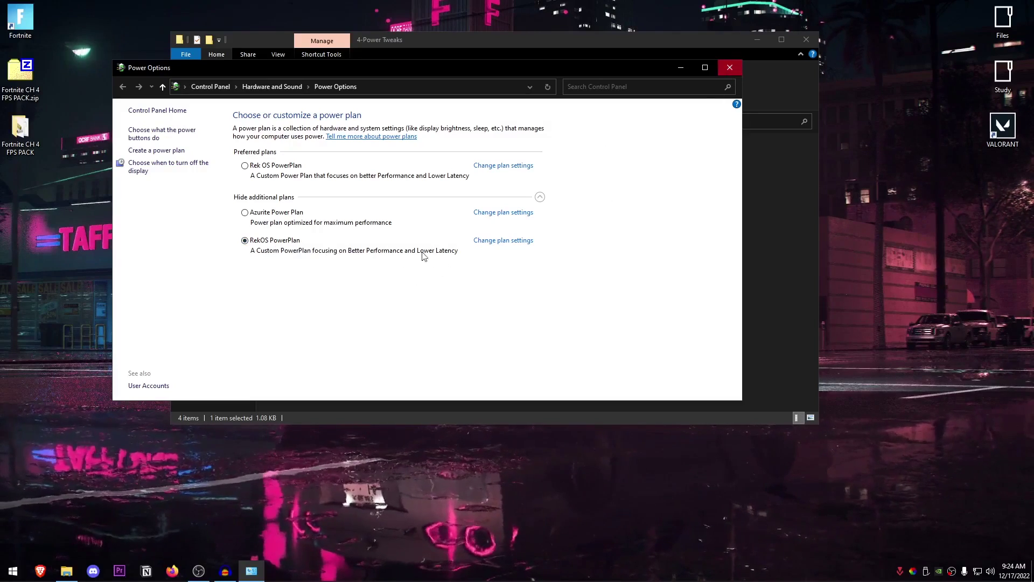
{"action": "left_click", "coordinate": [729, 67]}
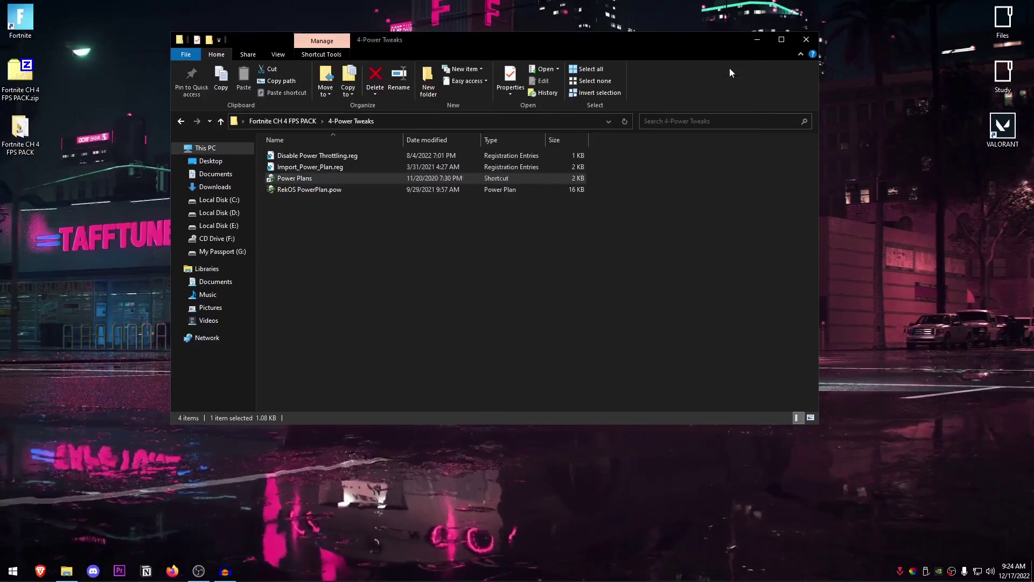
{"action": "left_click", "coordinate": [806, 40]}
Open the Fortnite executables folder at D:\Games\Fortnite\Fortnite\FortniteGame\Binaries\Win64
{"action": "left_click_drag", "start_coordinate": [86, 83], "coordinate": [27, 135]}
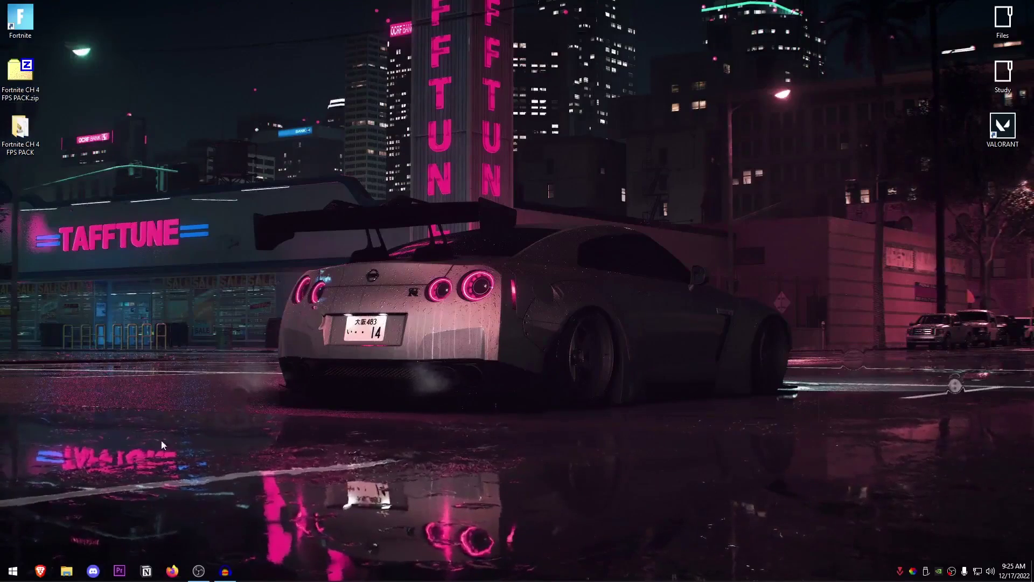
{"action": "key", "text": "super+e"}
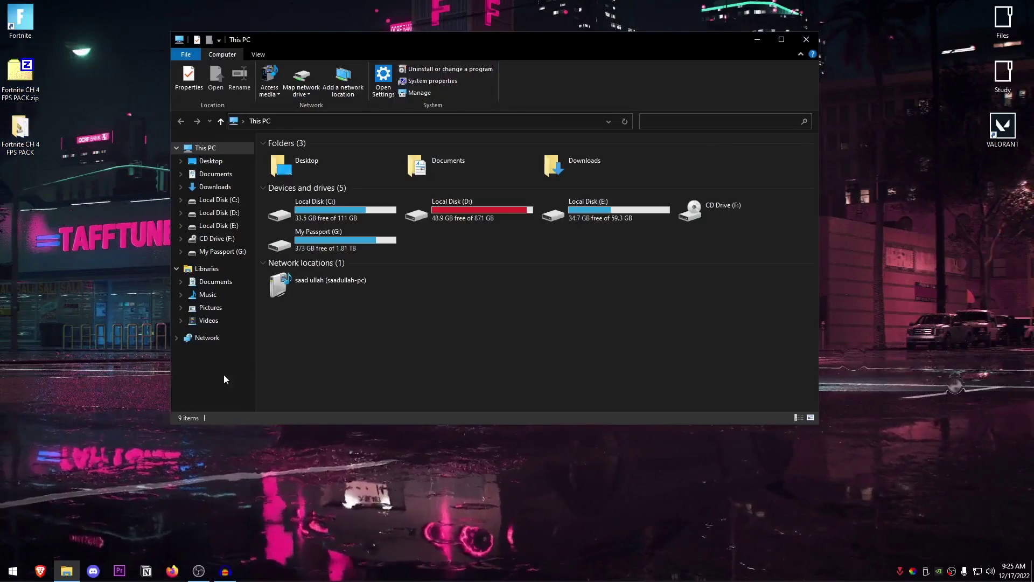
{"action": "double_click", "coordinate": [501, 215]}
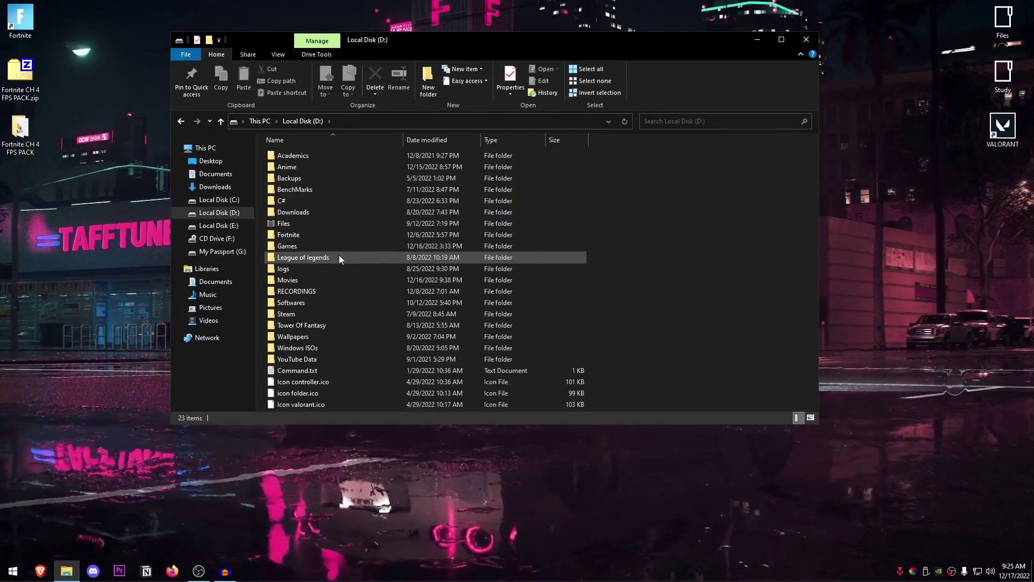
{"action": "double_click", "coordinate": [288, 245]}
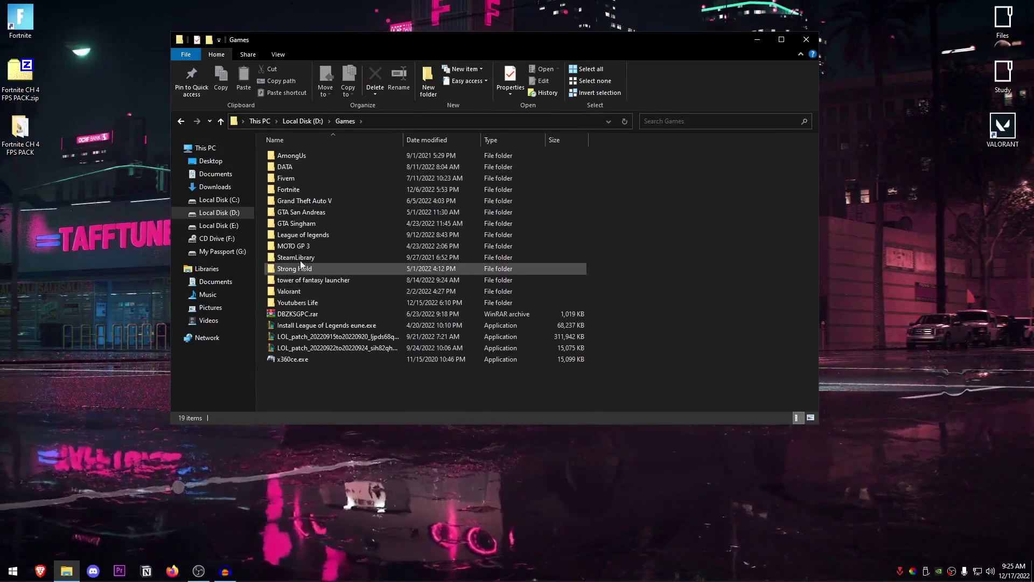
{"action": "double_click", "coordinate": [292, 190]}
{"action": "double_click", "coordinate": [290, 156]}
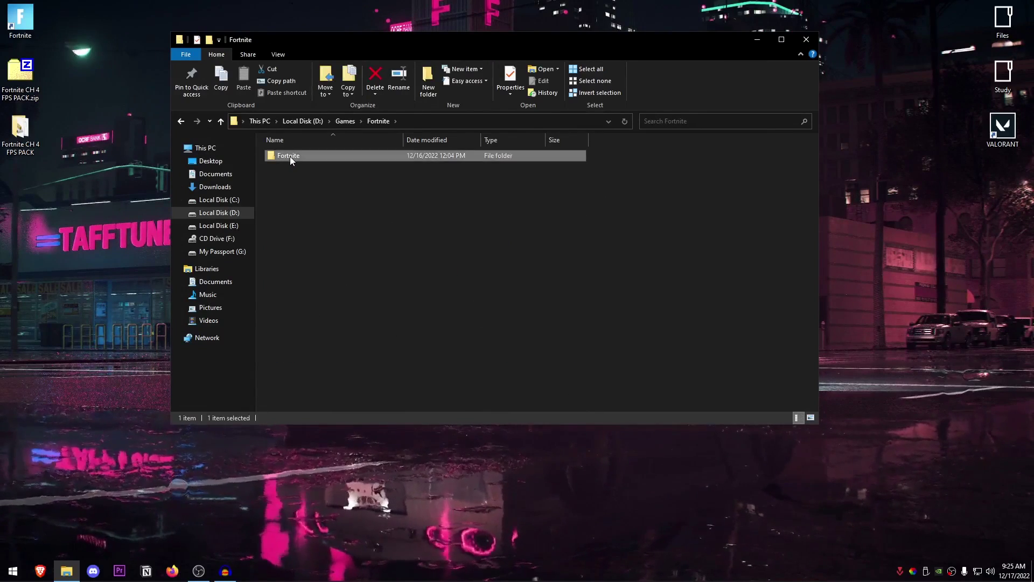
{"action": "double_click", "coordinate": [317, 190]}
{"action": "double_click", "coordinate": [305, 155]}
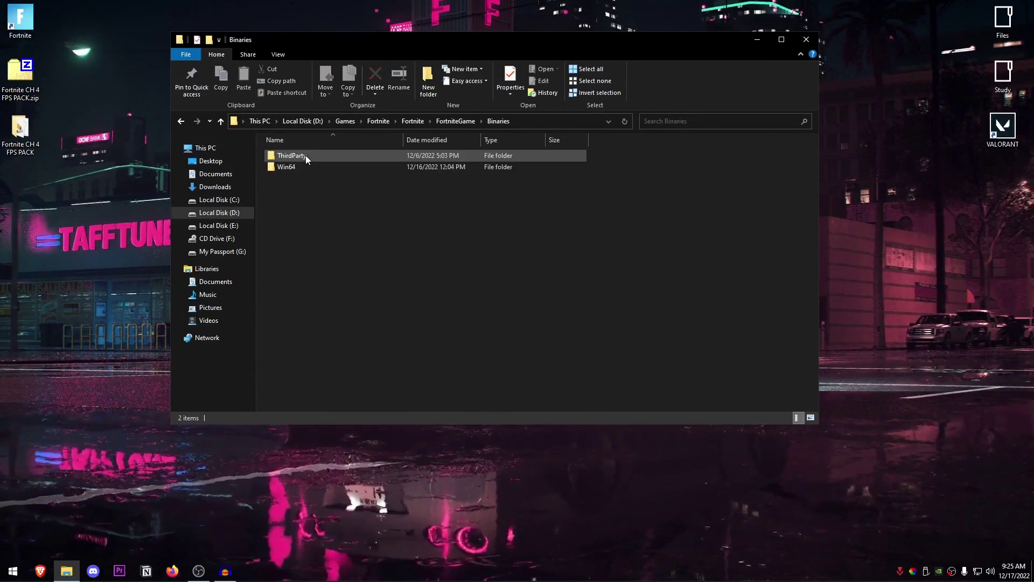
{"action": "double_click", "coordinate": [308, 165]}
For FortniteClient-Win64-Shipping.exe, disable fullscreen optimizations and override high DPI scaling behavior with scaling performed by Application
{"action": "scroll", "coordinate": [341, 197], "scroll_direction": "down", "scroll_amount": 5}
{"action": "scroll", "coordinate": [341, 201], "scroll_direction": "down", "scroll_amount": 8}
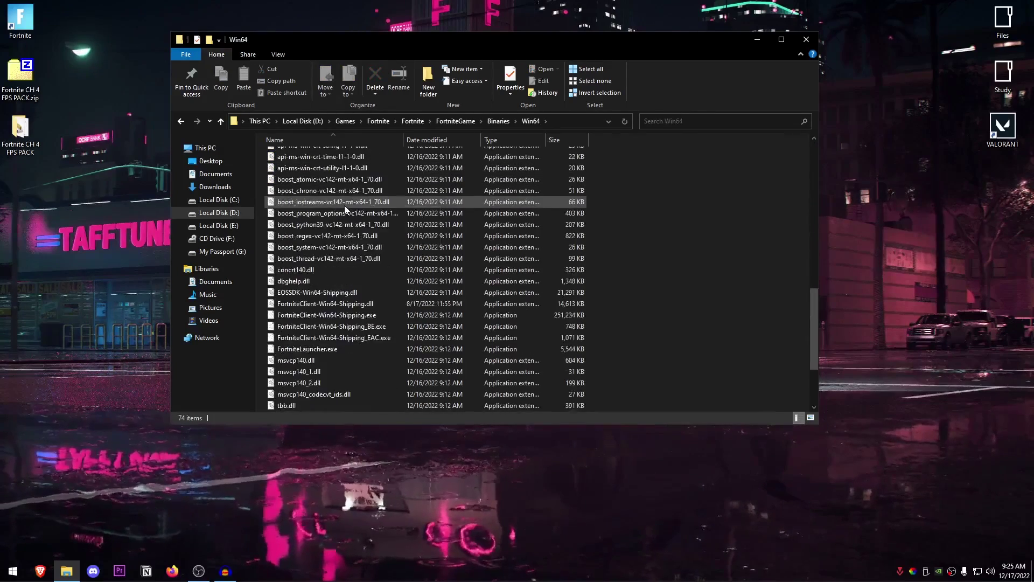
{"action": "left_click", "coordinate": [312, 213]}
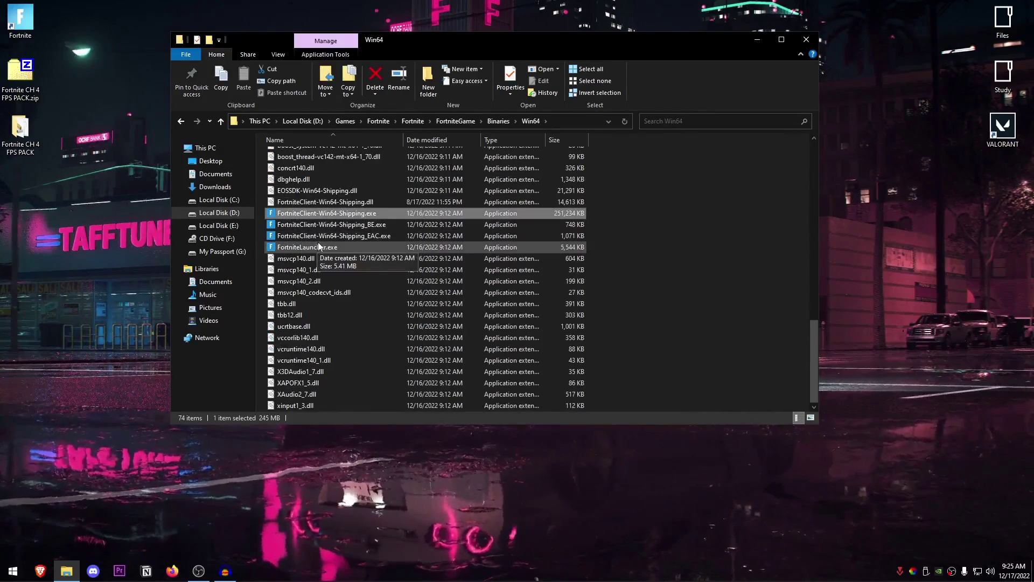
{"action": "right_click", "coordinate": [398, 212]}
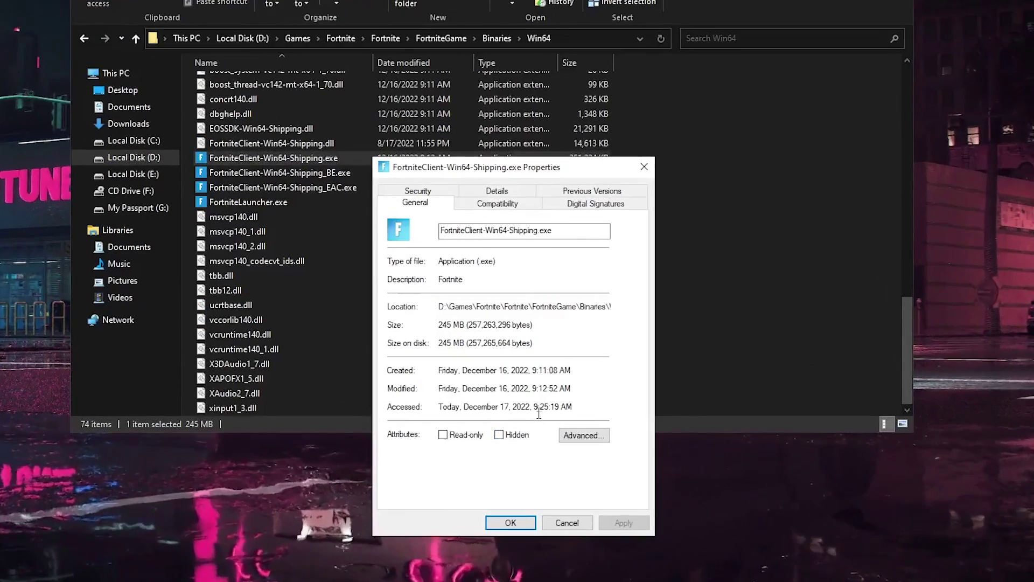
{"action": "left_click", "coordinate": [499, 248]}
{"action": "left_click", "coordinate": [435, 410]}
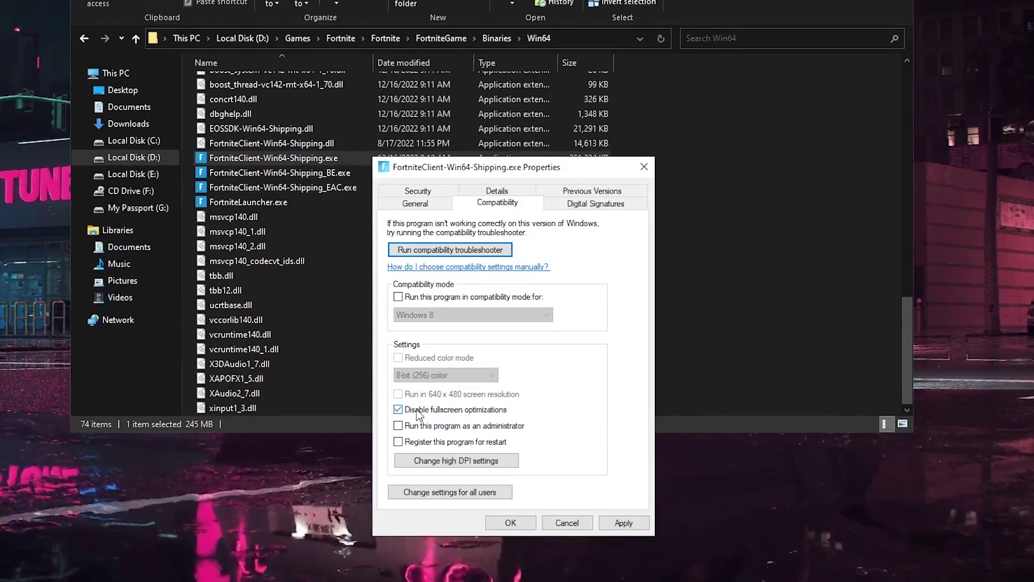
{"action": "left_click", "coordinate": [452, 463]}
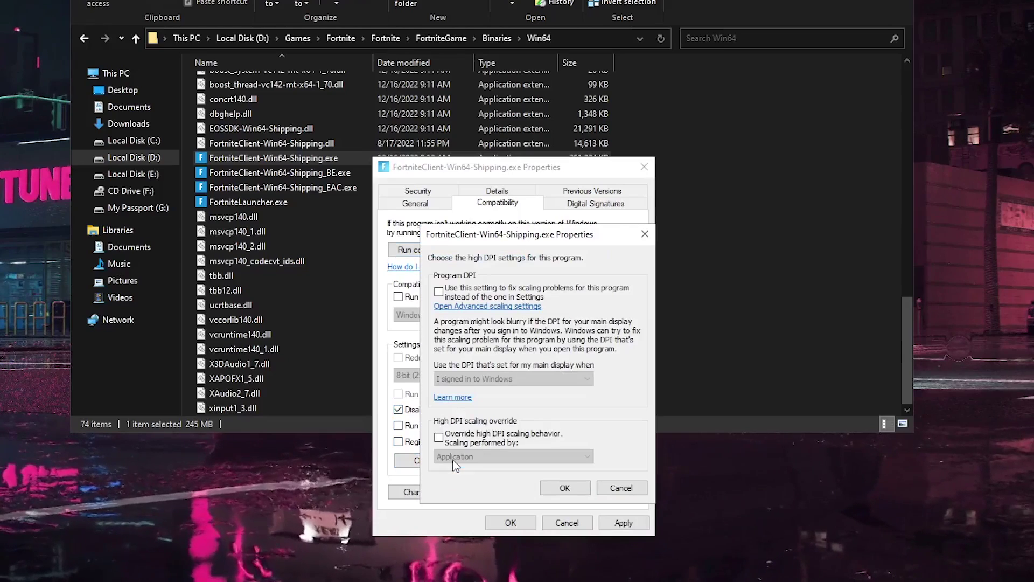
{"action": "left_click", "coordinate": [459, 434]}
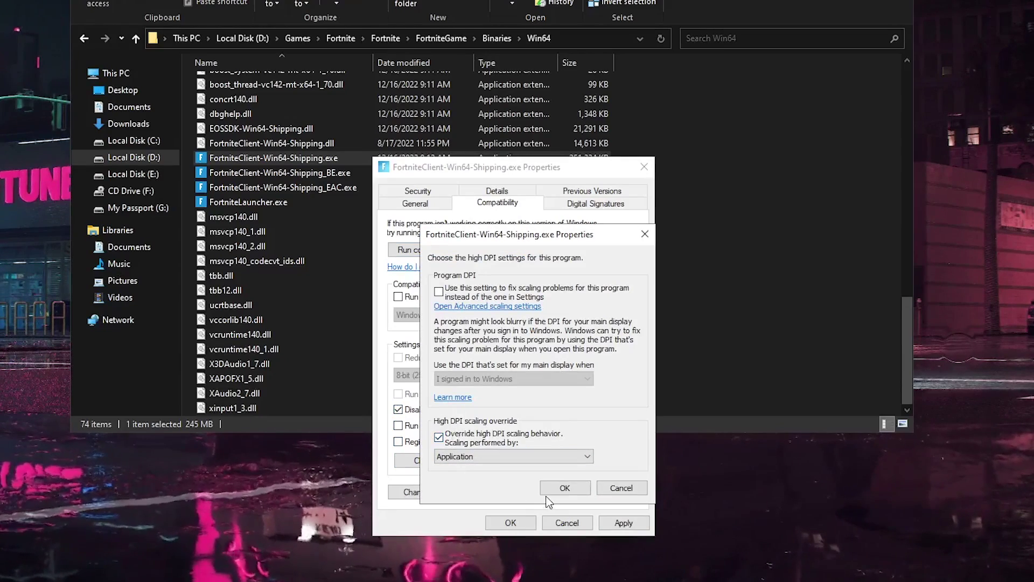
{"action": "left_click", "coordinate": [565, 487]}
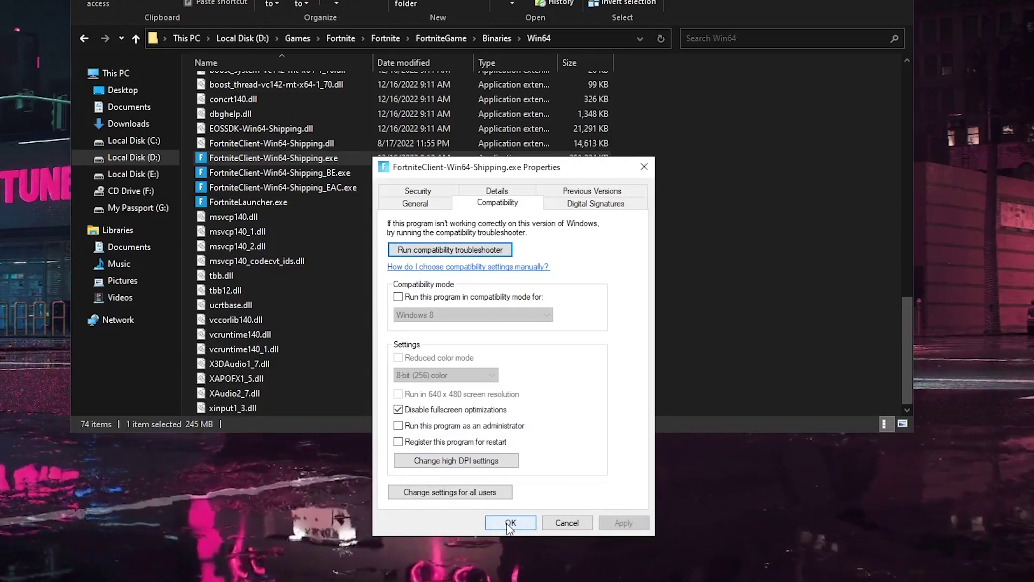
{"action": "left_click", "coordinate": [501, 521]}
Disable fullscreen optimizations and override high DPI scaling with Application for FortniteClient-Win64-Shipping_BE.exe
{"action": "left_click", "coordinate": [281, 172]}
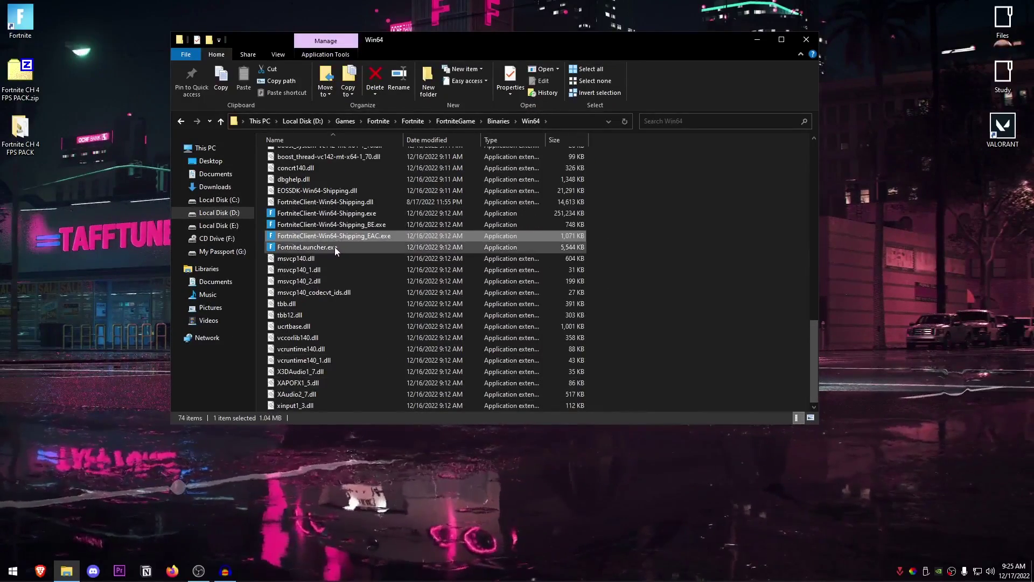
{"action": "left_click", "coordinate": [334, 247]}
{"action": "right_click", "coordinate": [334, 230]}
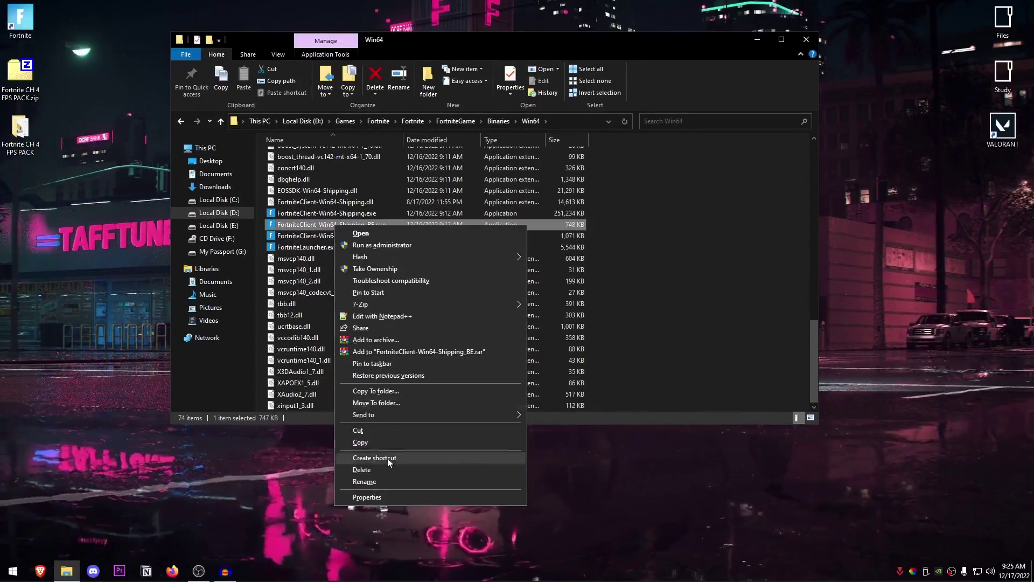
{"action": "left_click", "coordinate": [372, 499]}
{"action": "left_click", "coordinate": [434, 261]}
{"action": "left_click", "coordinate": [401, 483]}
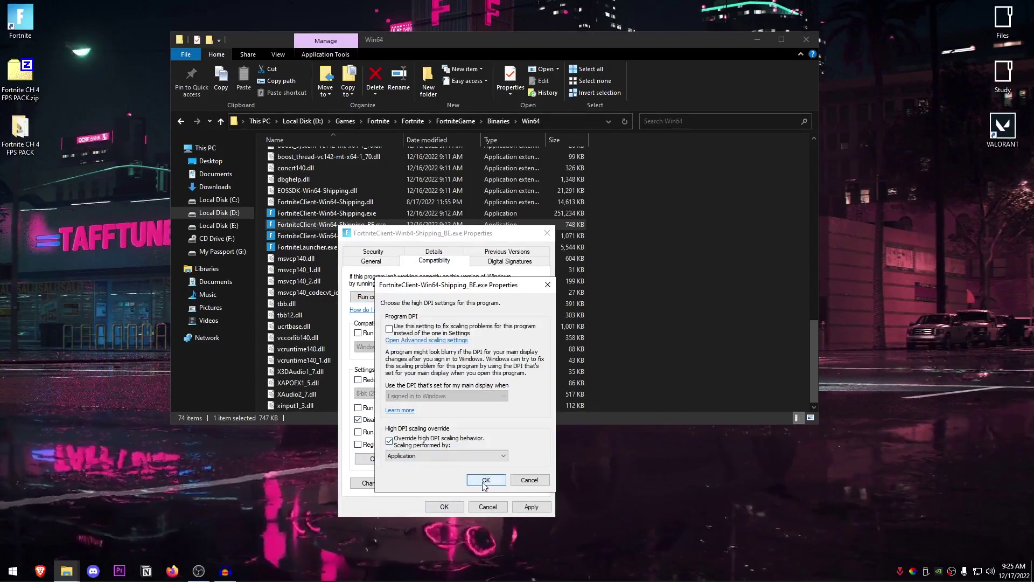
{"action": "left_click", "coordinate": [486, 479]}
{"action": "left_click", "coordinate": [444, 506]}
Apply the same fullscreen optimization and high DPI override settings to FortniteClient-Win64-Shipping_EAC.exe
{"action": "right_click", "coordinate": [326, 235]}
{"action": "left_click", "coordinate": [356, 506]}
{"action": "left_click", "coordinate": [419, 273]}
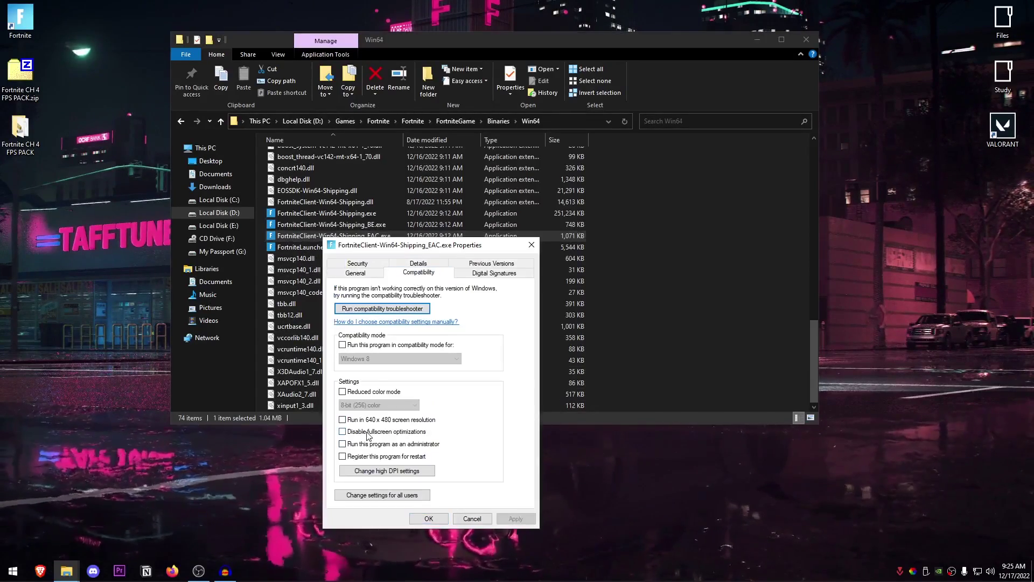
{"action": "left_click", "coordinate": [401, 479]}
{"action": "left_click", "coordinate": [466, 491]}
{"action": "left_click", "coordinate": [429, 518]}
Disable fullscreen optimizations and override high DPI scaling behavior with Application for FortniteLauncher.exe
{"action": "right_click", "coordinate": [462, 247]}
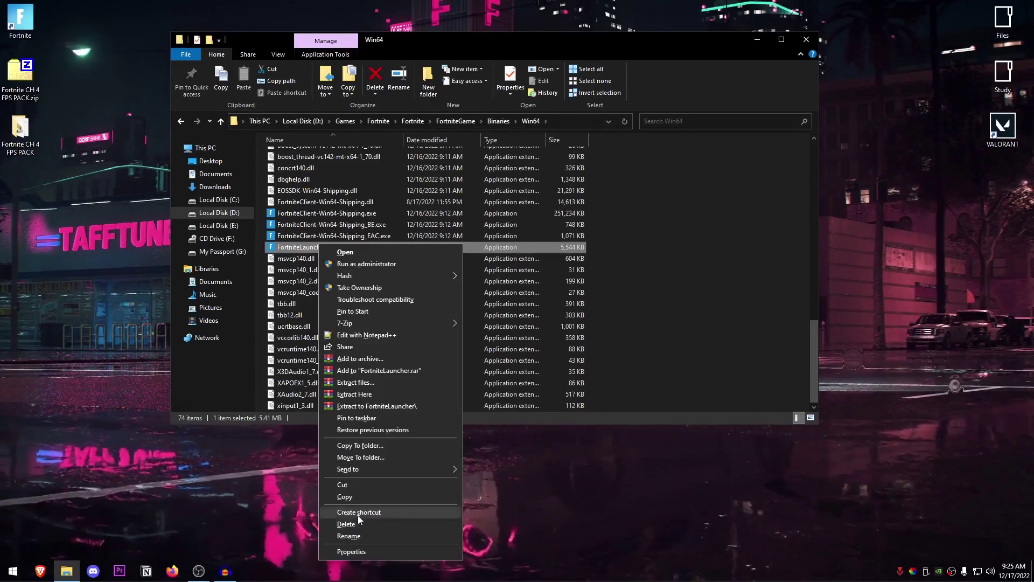
{"action": "left_click", "coordinate": [485, 555]}
{"action": "left_click", "coordinate": [397, 286]}
{"action": "left_click", "coordinate": [386, 485]}
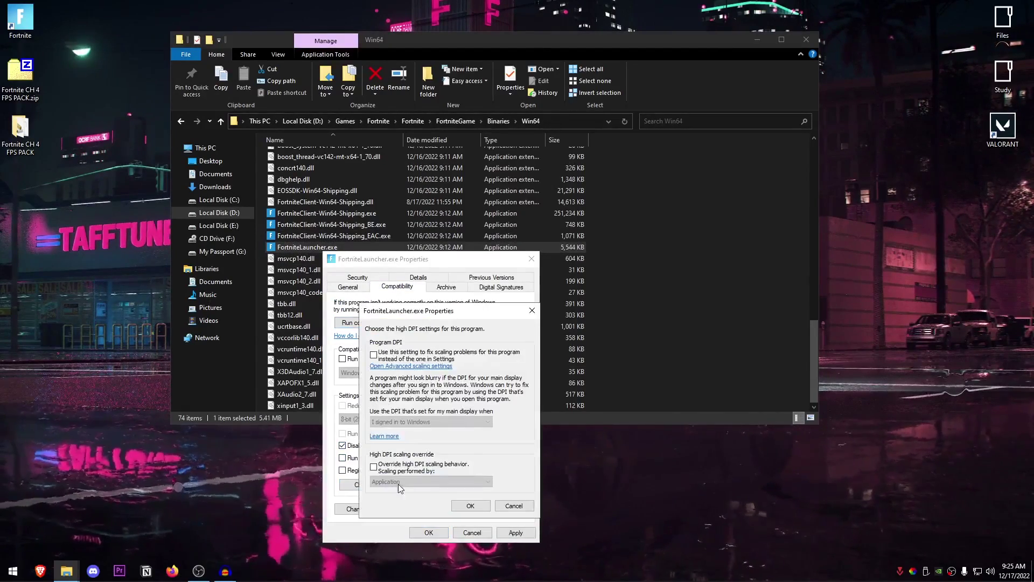
{"action": "left_click", "coordinate": [466, 530]}
{"action": "left_click", "coordinate": [428, 532]}
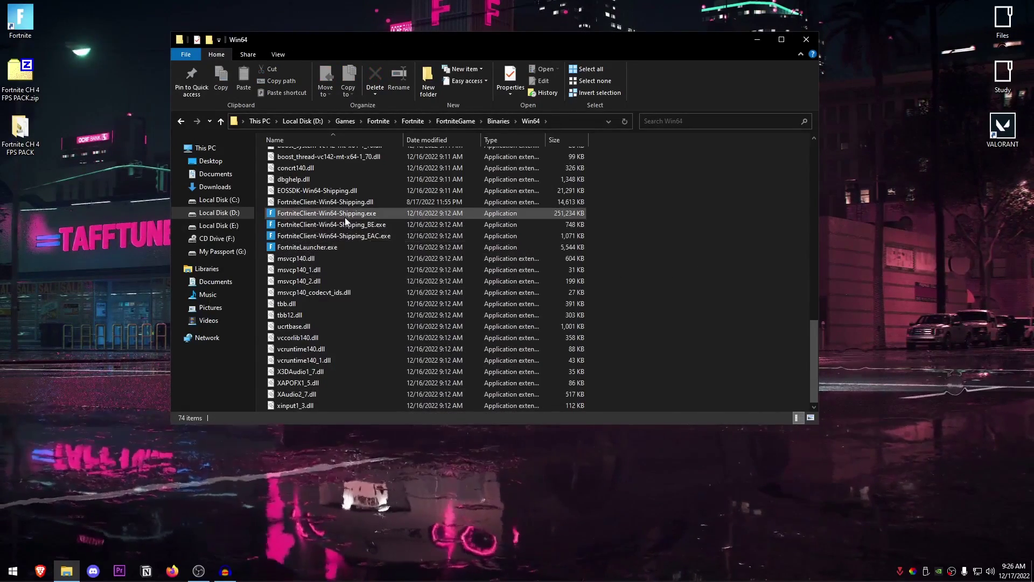
In the Windows Graphics settings, remove the existing FortniteClient-Win64-Shipping.exe entry from the performance preference list
{"action": "left_click", "coordinate": [337, 215]}
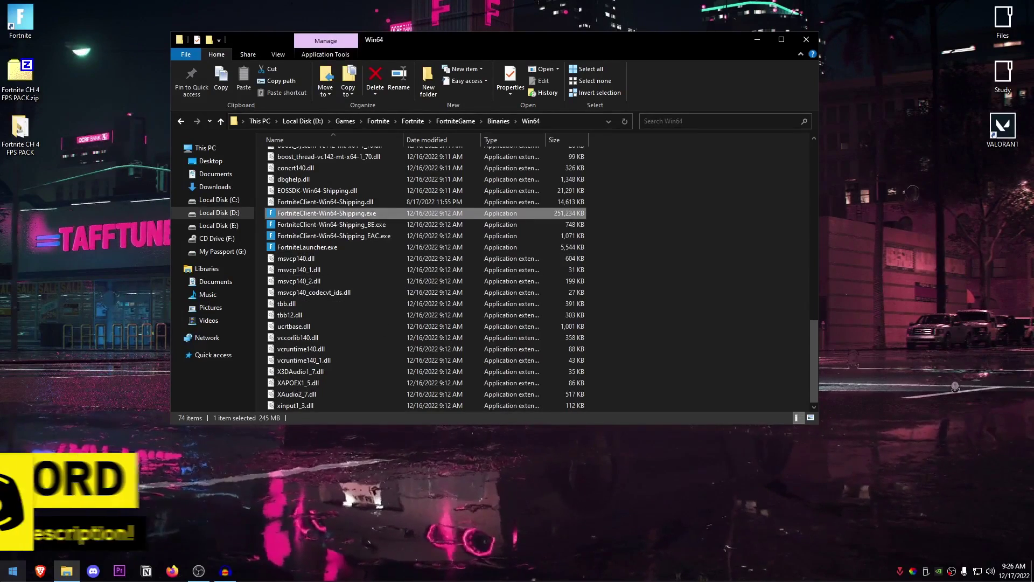
{"action": "left_click", "coordinate": [12, 571]}
{"action": "type", "text": "graphics"}
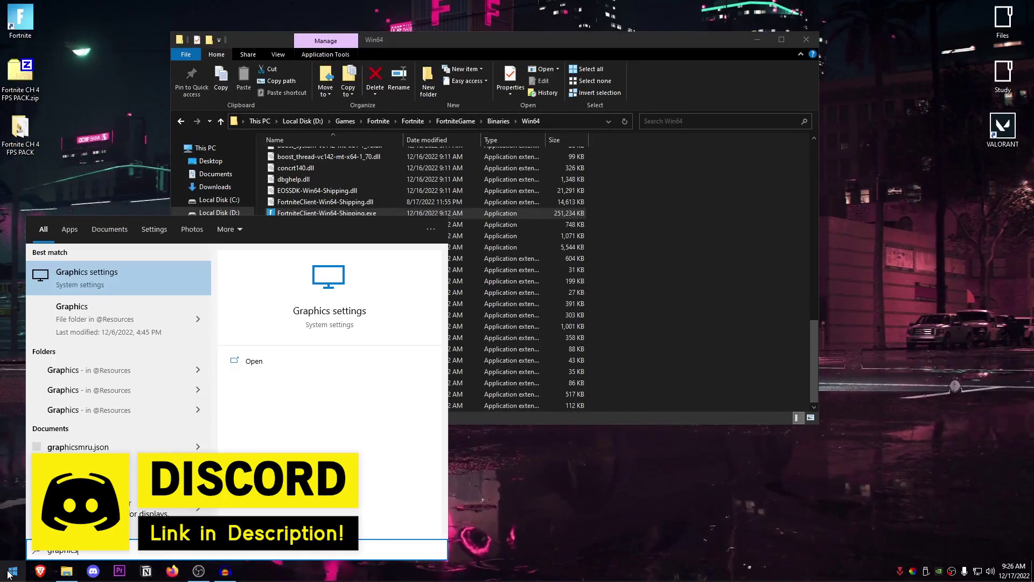
{"action": "left_click", "coordinate": [156, 276]}
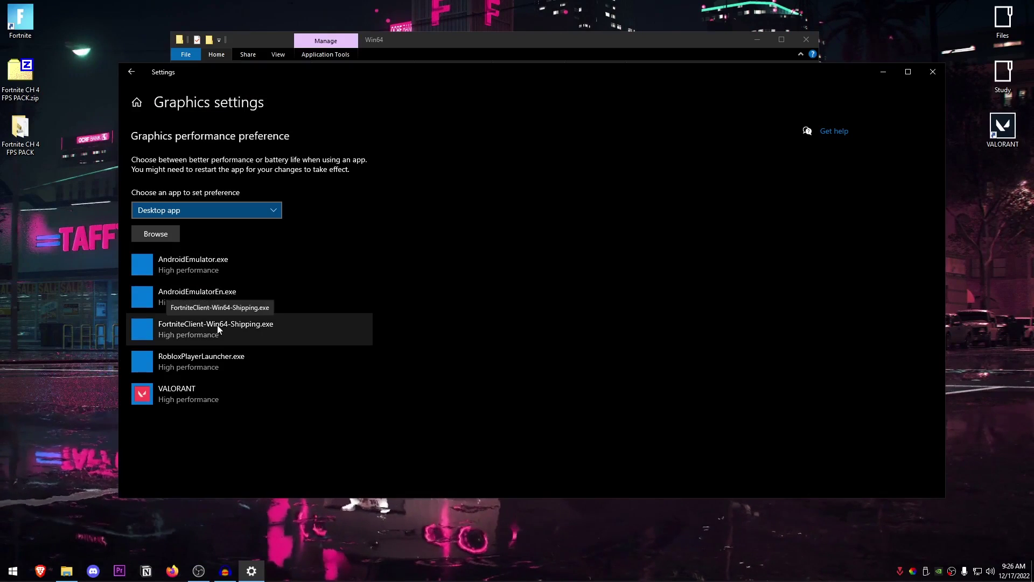
{"action": "left_click", "coordinate": [218, 326]}
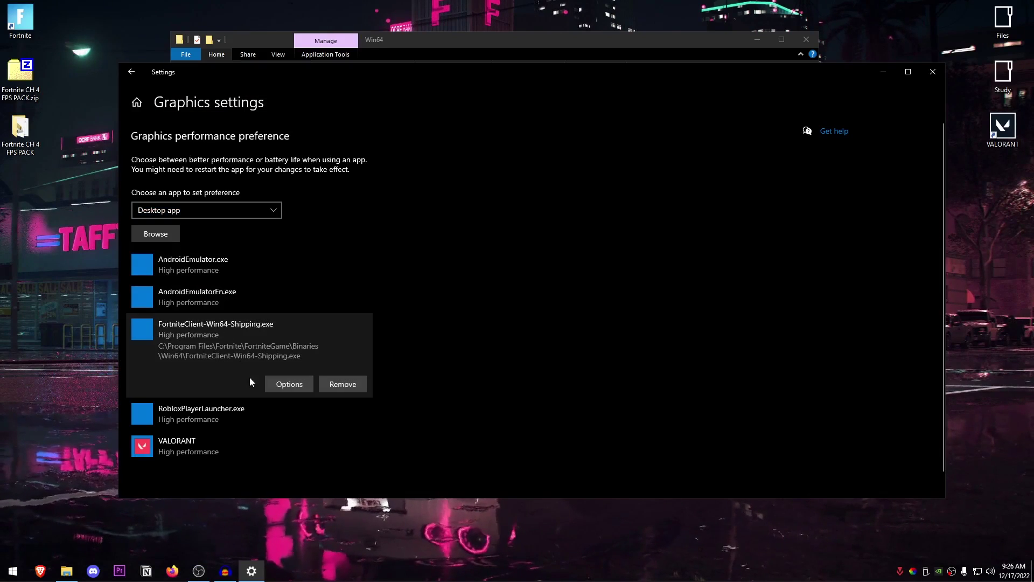
{"action": "left_click", "coordinate": [342, 384]}
Add FortniteClient-Win64-Shipping.exe from D:\Games\Fortnite\Fortnite\FortniteGame\Binaries\Win64 as a desktop app in the graphics performance list
{"action": "left_click", "coordinate": [179, 212]}
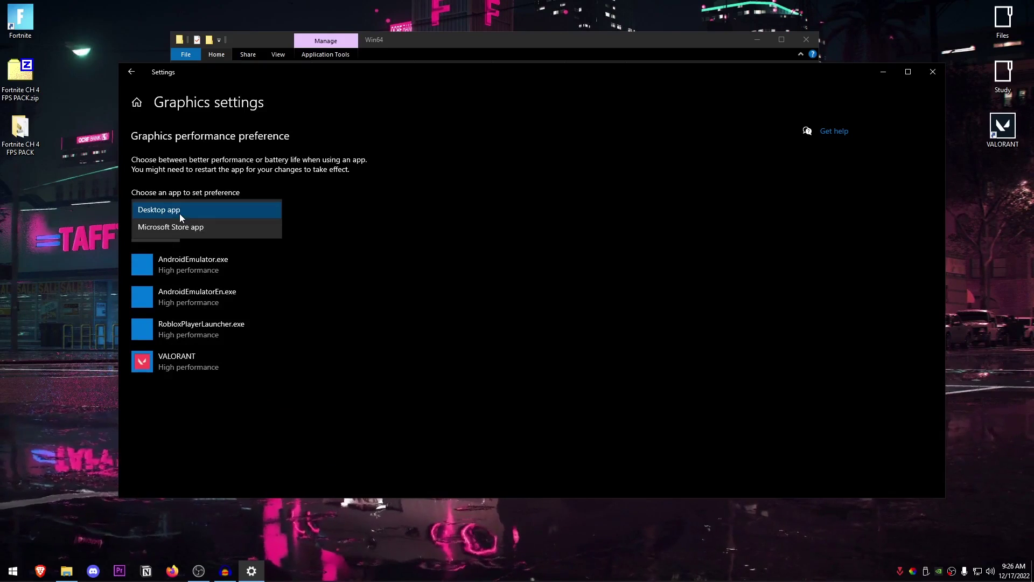
{"action": "left_click", "coordinate": [194, 214]}
{"action": "left_click", "coordinate": [154, 236]}
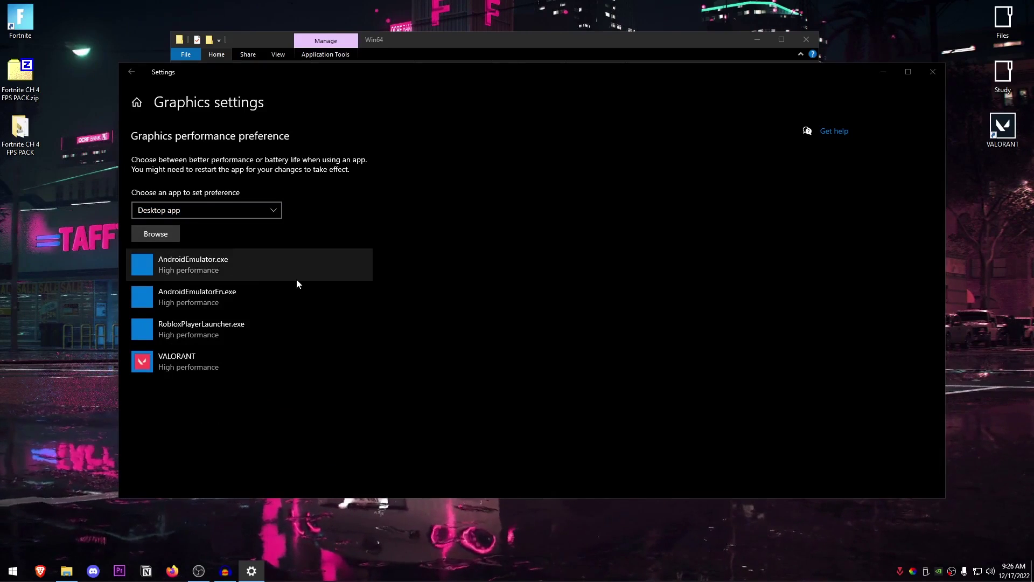
{"action": "left_click", "coordinate": [171, 198]}
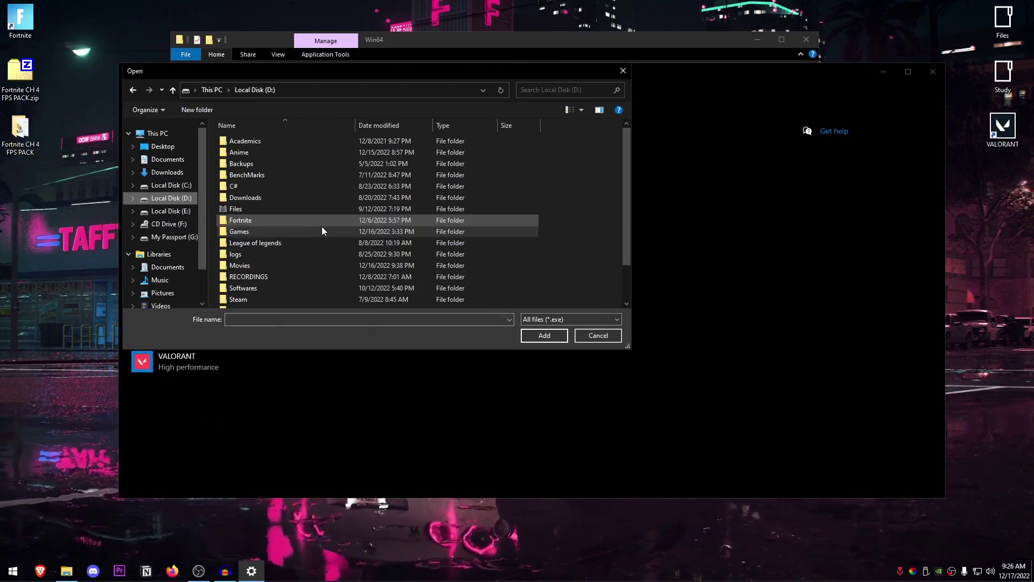
{"action": "double_click", "coordinate": [239, 231]}
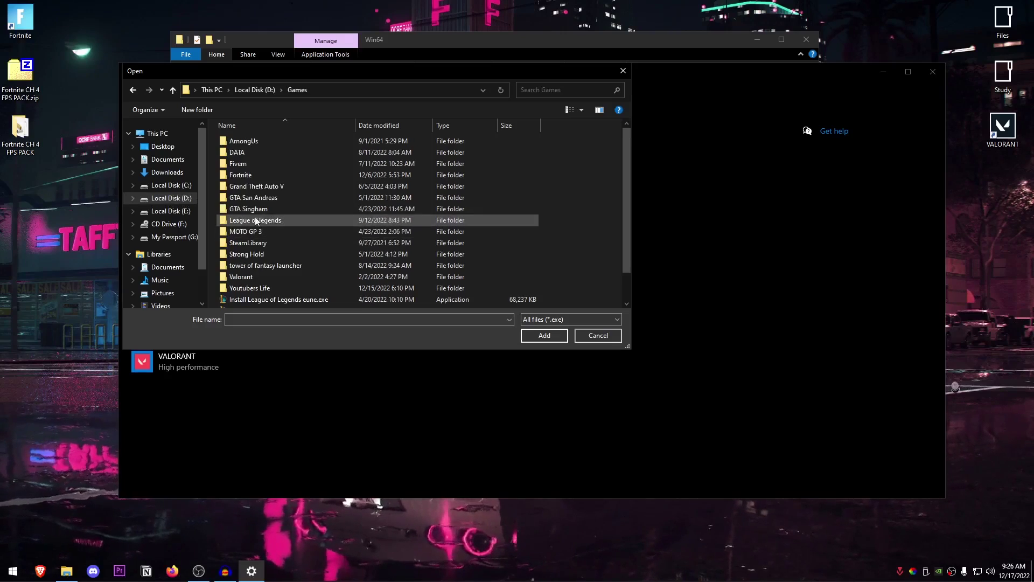
{"action": "double_click", "coordinate": [252, 171]}
{"action": "double_click", "coordinate": [243, 143]}
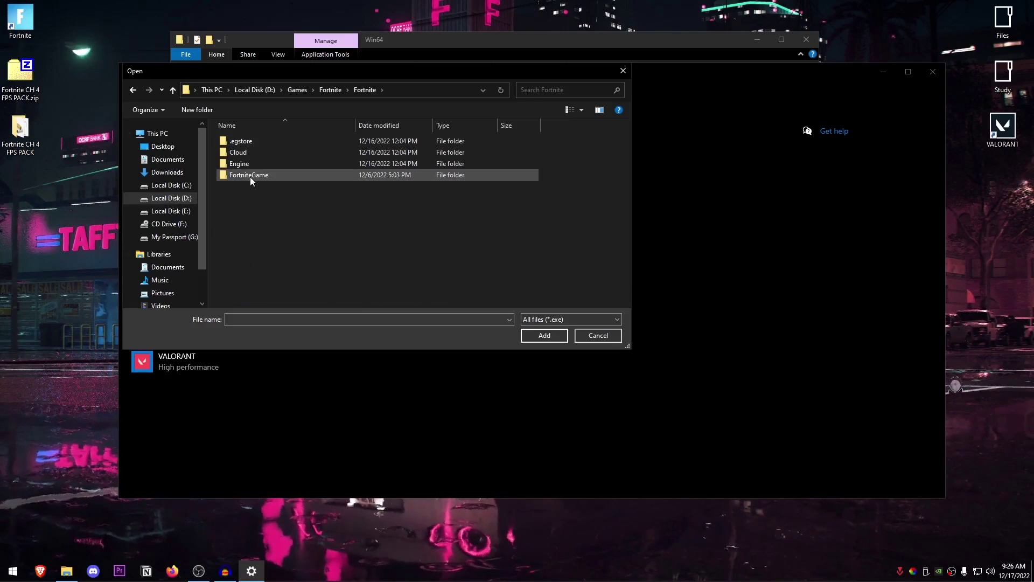
{"action": "double_click", "coordinate": [250, 176]}
{"action": "double_click", "coordinate": [247, 143]}
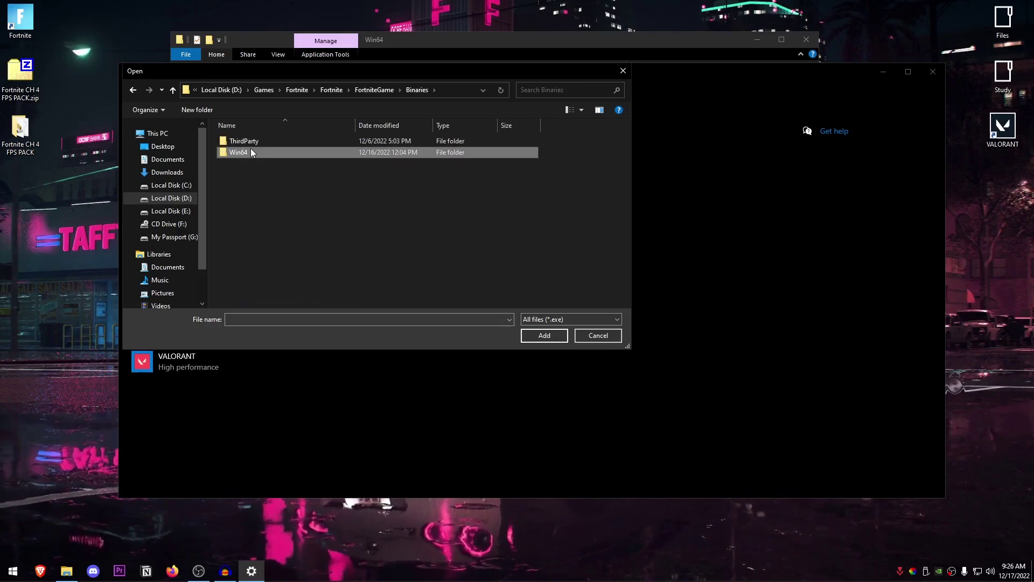
{"action": "double_click", "coordinate": [251, 151]}
{"action": "left_click", "coordinate": [284, 178]}
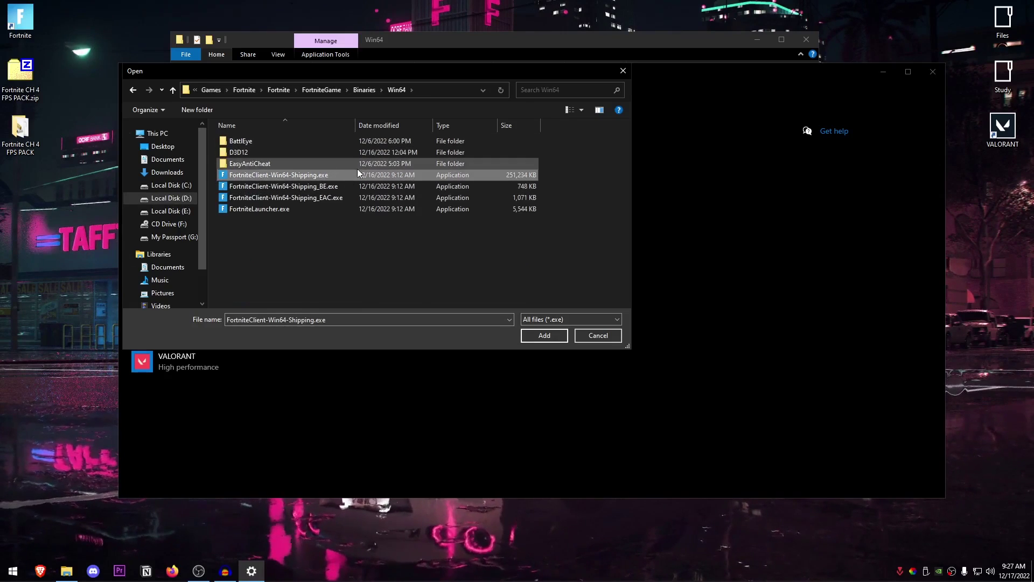
{"action": "left_click", "coordinate": [544, 335]}
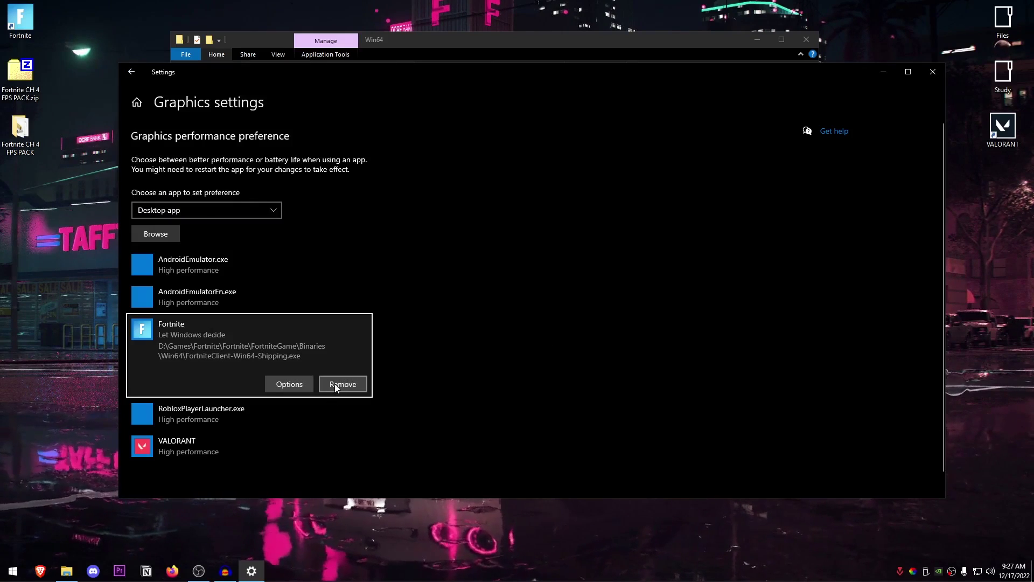
Set Fortnite's graphics preference to High performance, save it, and close the Settings and Win64 folder windows
{"action": "left_click", "coordinate": [306, 381]}
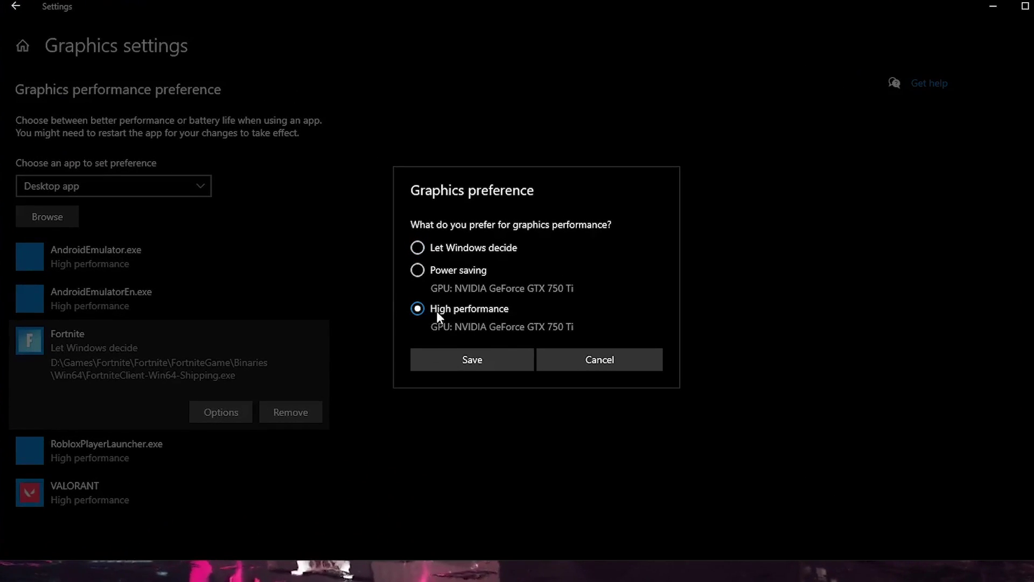
{"action": "left_click", "coordinate": [474, 359]}
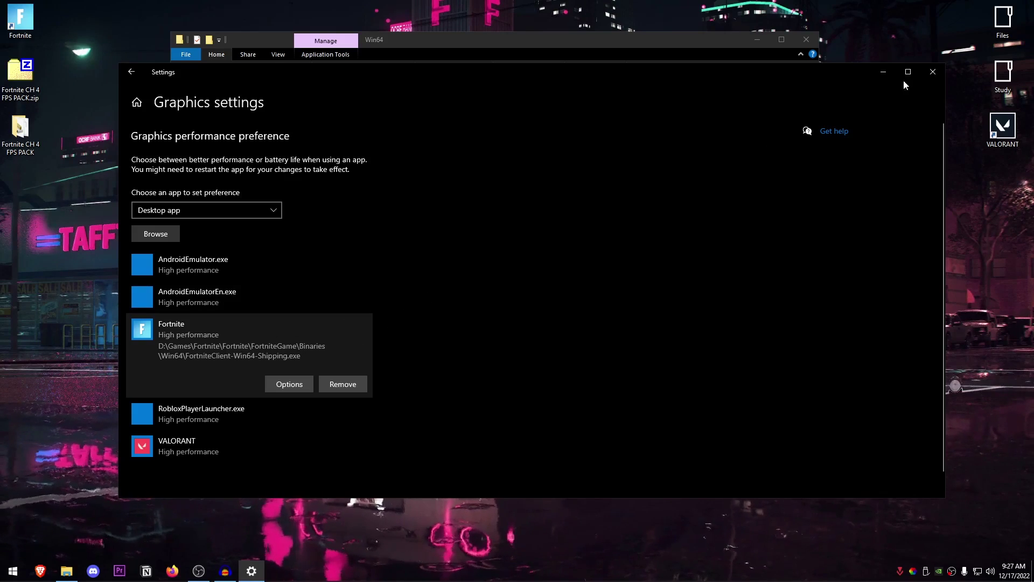
{"action": "left_click", "coordinate": [942, 71]}
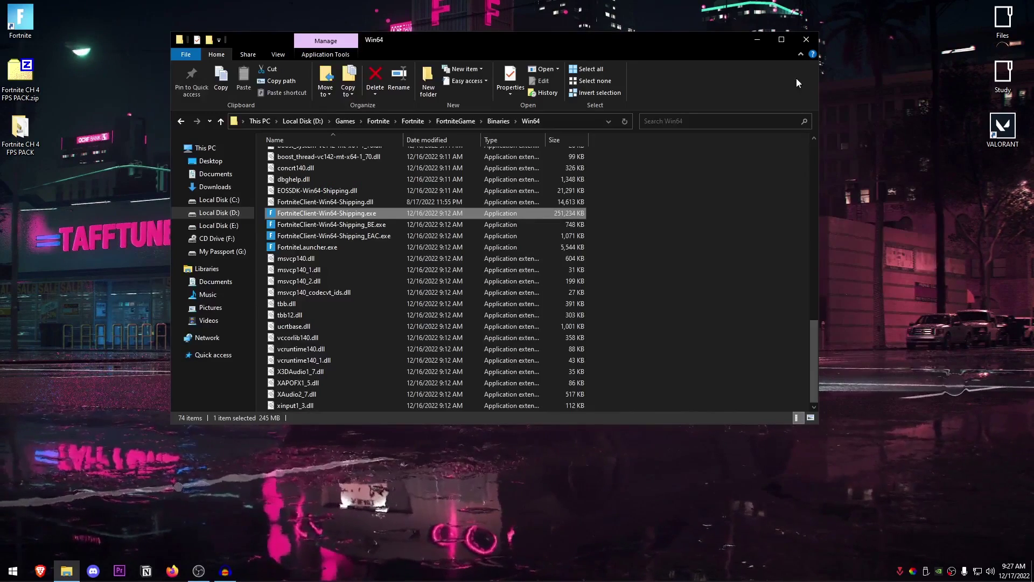
{"action": "left_click", "coordinate": [807, 39]}
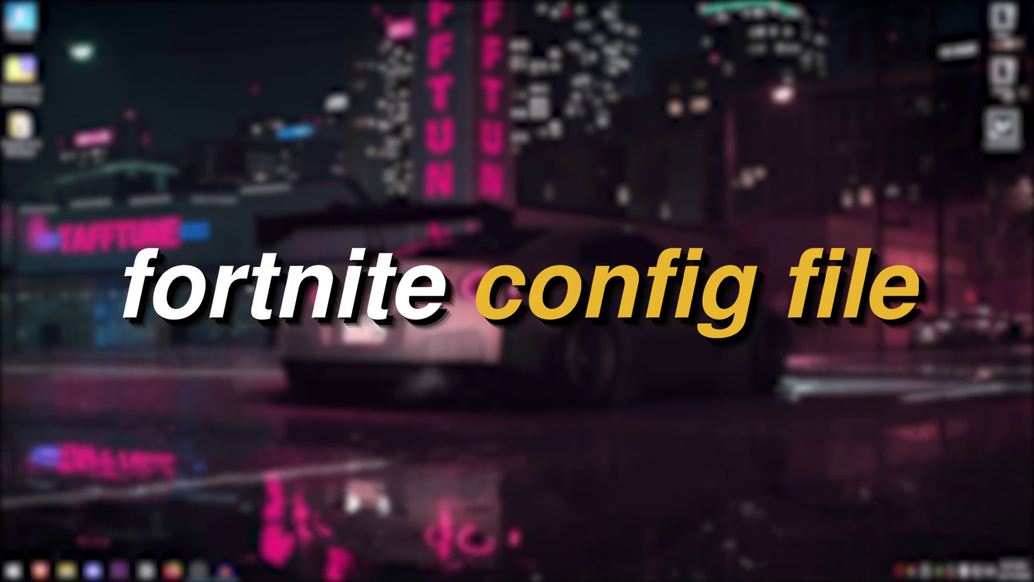
Open the local application data folder through the Run dialog using %localappdata%
{"action": "left_click", "coordinate": [13, 571]}
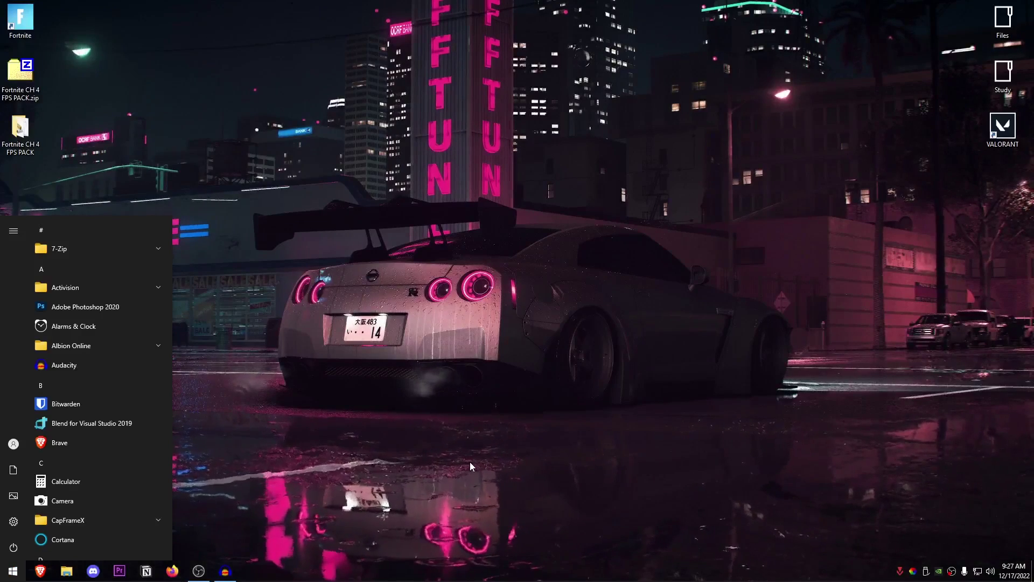
{"action": "type", "text": "run"}
{"action": "key", "text": "Return"}
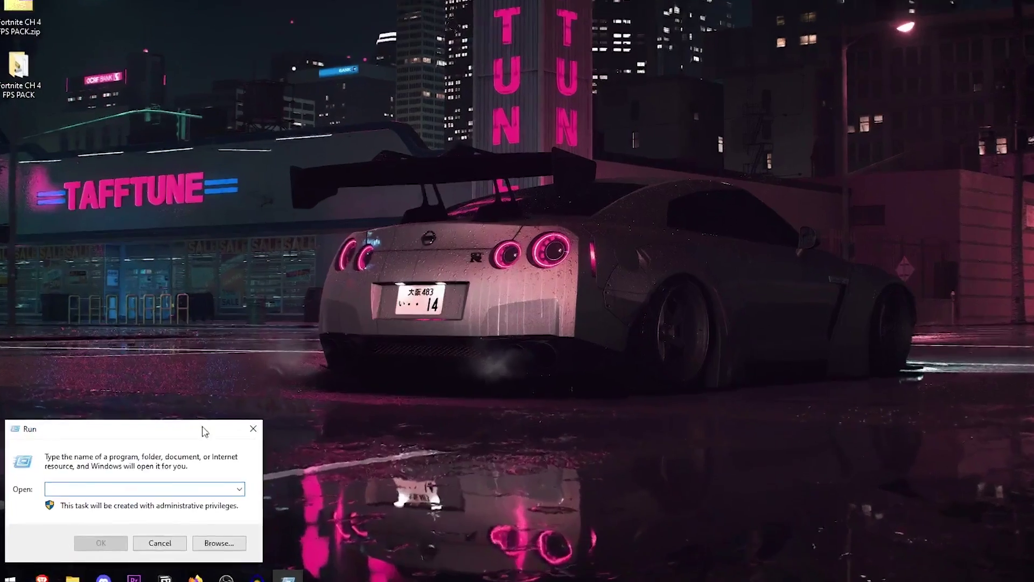
{"action": "type", "text": "%locala"}
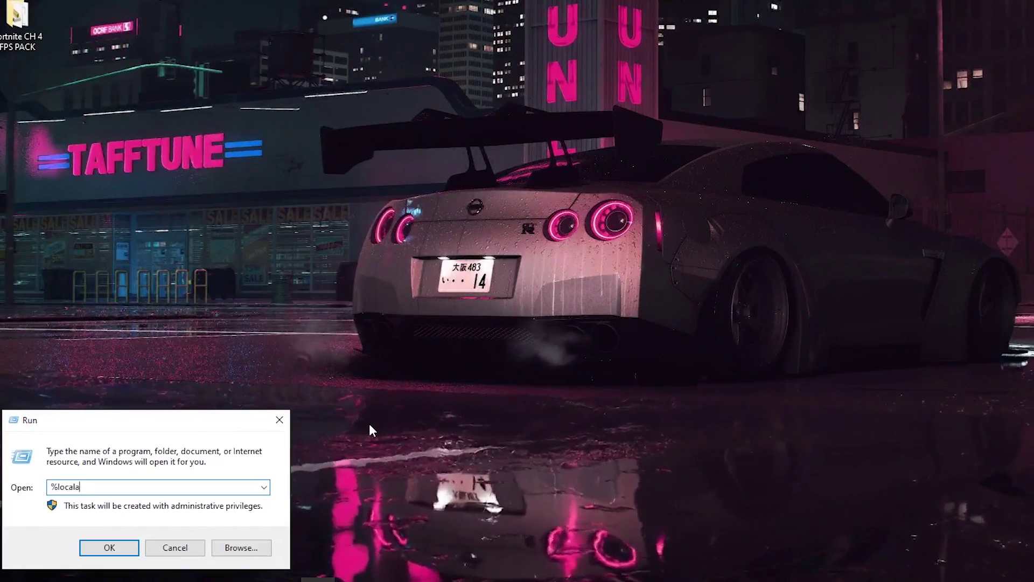
{"action": "type", "text": "ppadta%"}
{"action": "key", "text": "Left"}
{"action": "key", "text": "Left"}
{"action": "key", "text": "Left"}
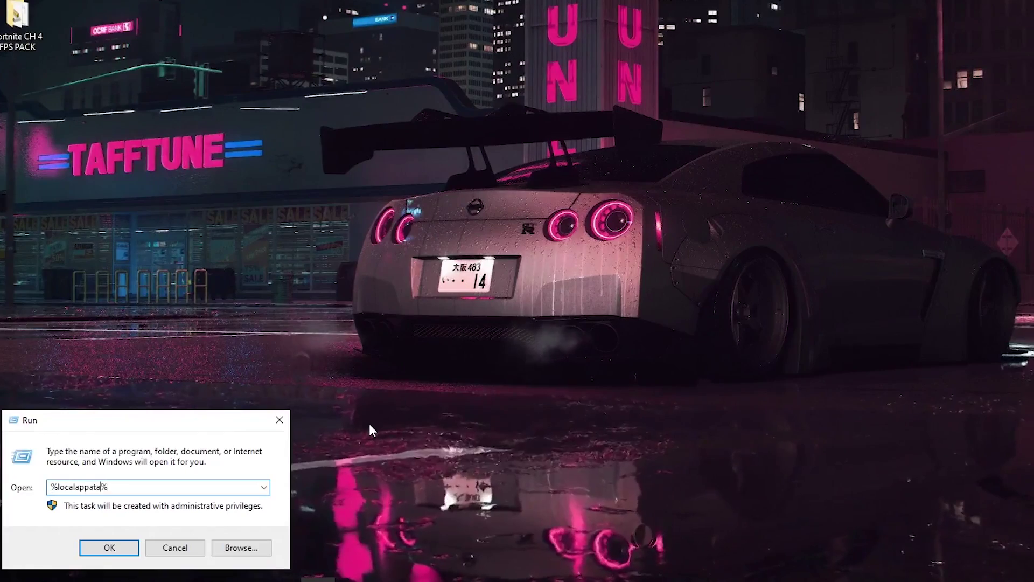
{"action": "type", "text": "d"}
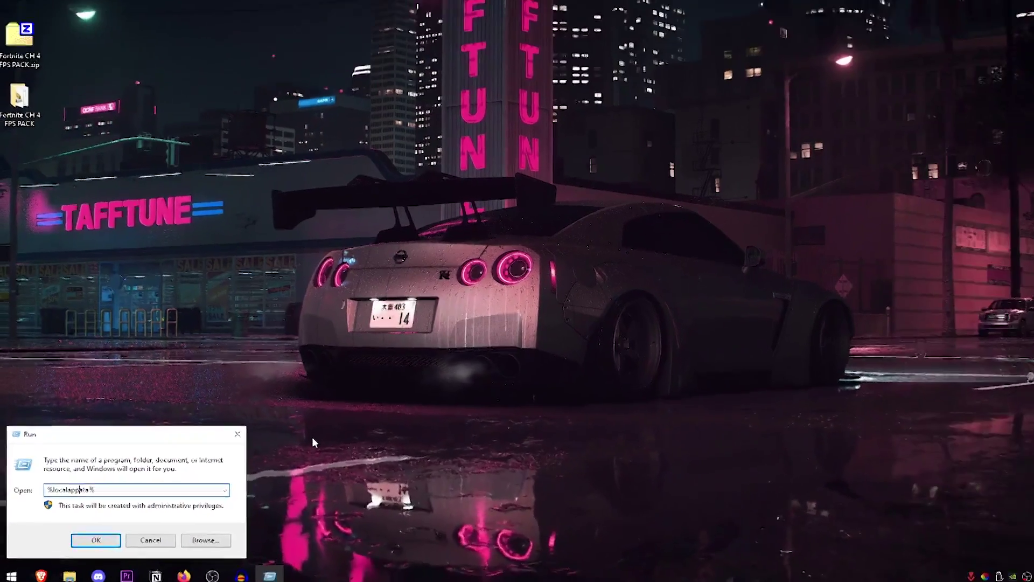
{"action": "key", "text": "Return"}
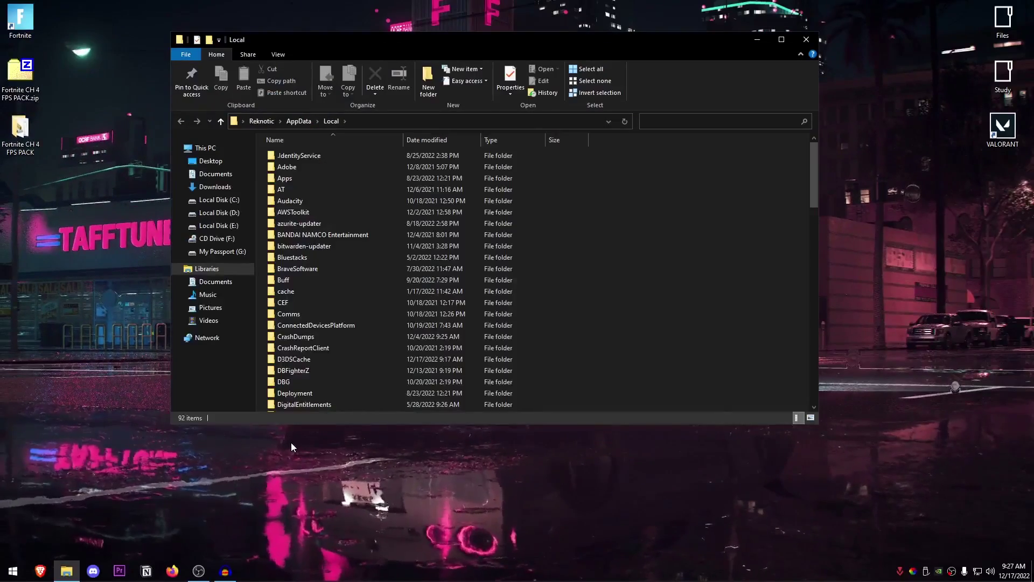
Open Fortnite's configuration folder at FortniteGame\Saved\Config\WindowsClient
{"action": "left_click", "coordinate": [313, 282]}
{"action": "scroll", "coordinate": [356, 329], "scroll_direction": "down", "scroll_amount": 4}
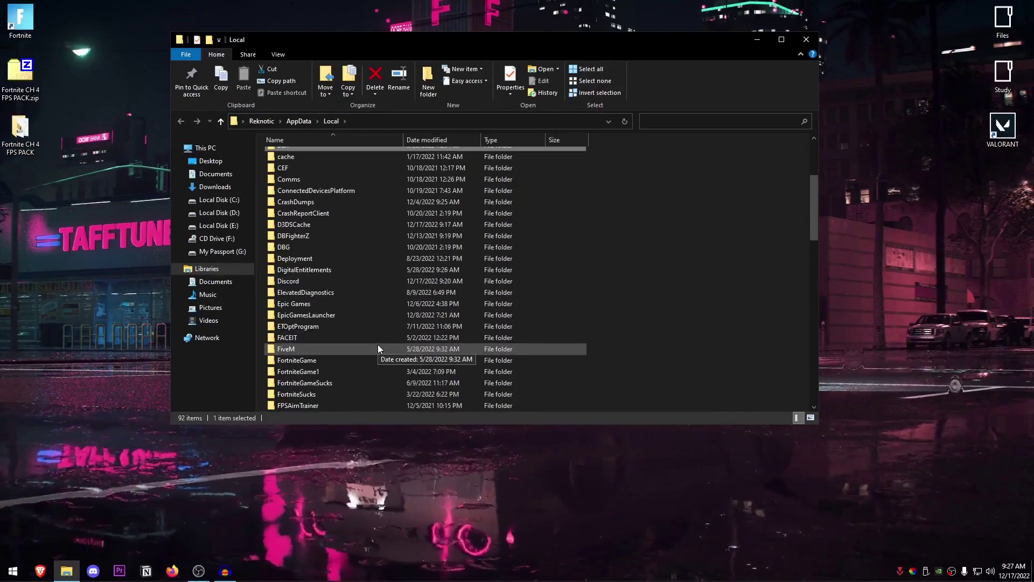
{"action": "double_click", "coordinate": [303, 361]}
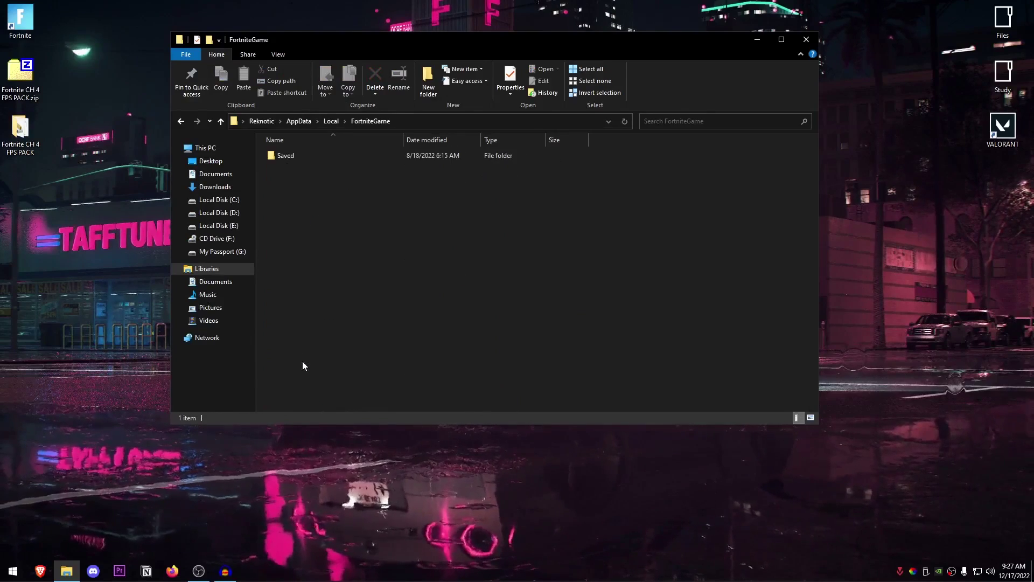
{"action": "double_click", "coordinate": [286, 157]}
{"action": "double_click", "coordinate": [291, 167]}
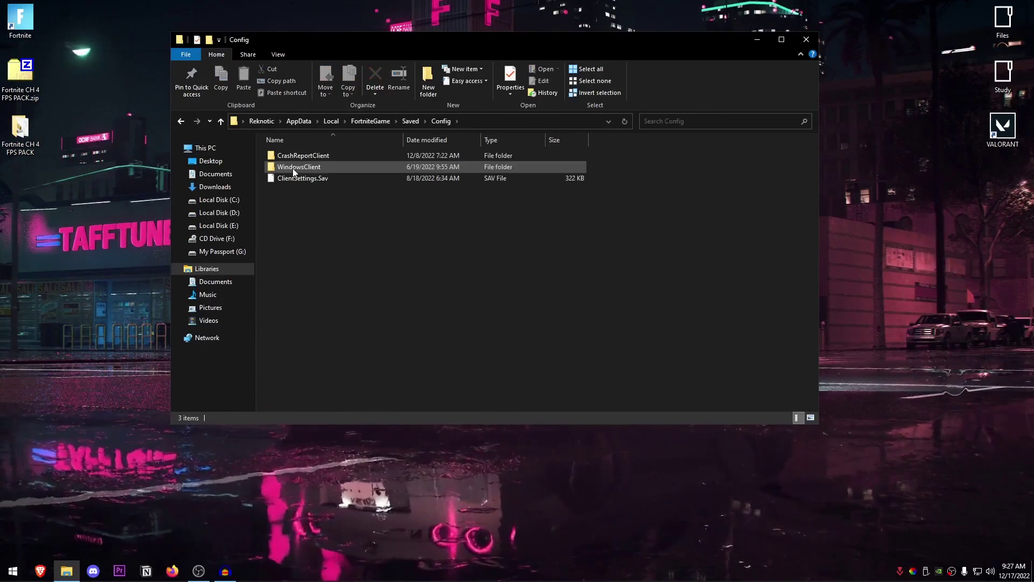
{"action": "double_click", "coordinate": [293, 167]}
Clear the Read-only attribute of GameUserSettings.ini in its properties and accept the change
{"action": "right_click", "coordinate": [302, 158]}
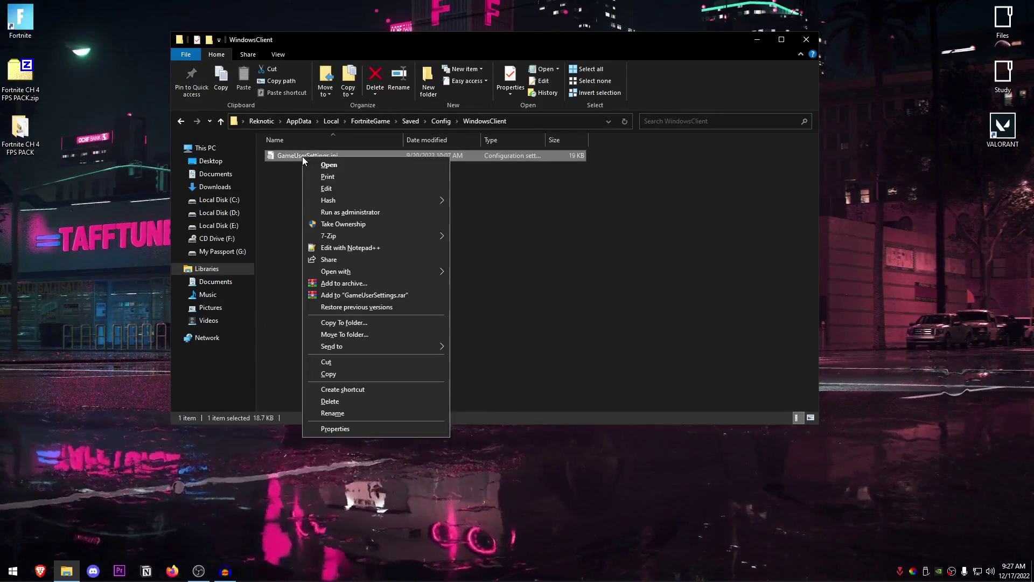
{"action": "left_click", "coordinate": [354, 428]}
{"action": "left_click", "coordinate": [361, 361]}
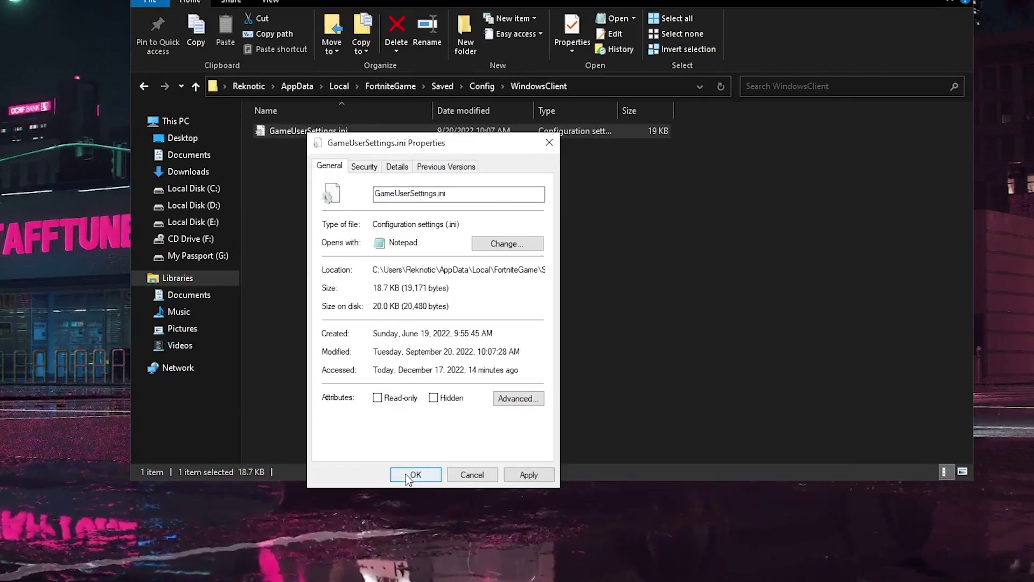
{"action": "left_click", "coordinate": [416, 474]}
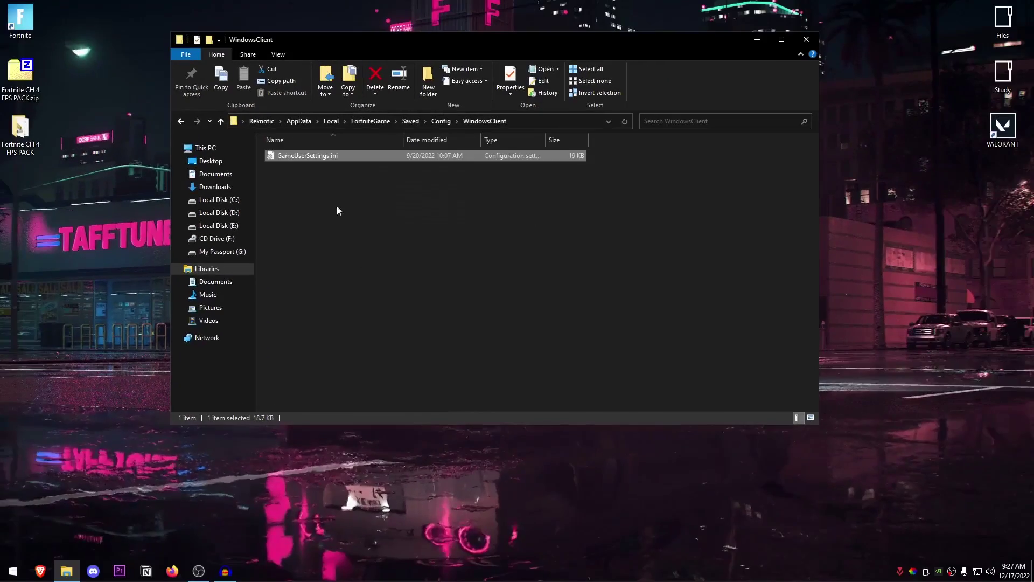
Open GameUserSettings.ini for editing in Notepad and set DisplayGamma to 2.100000
{"action": "right_click", "coordinate": [304, 131]}
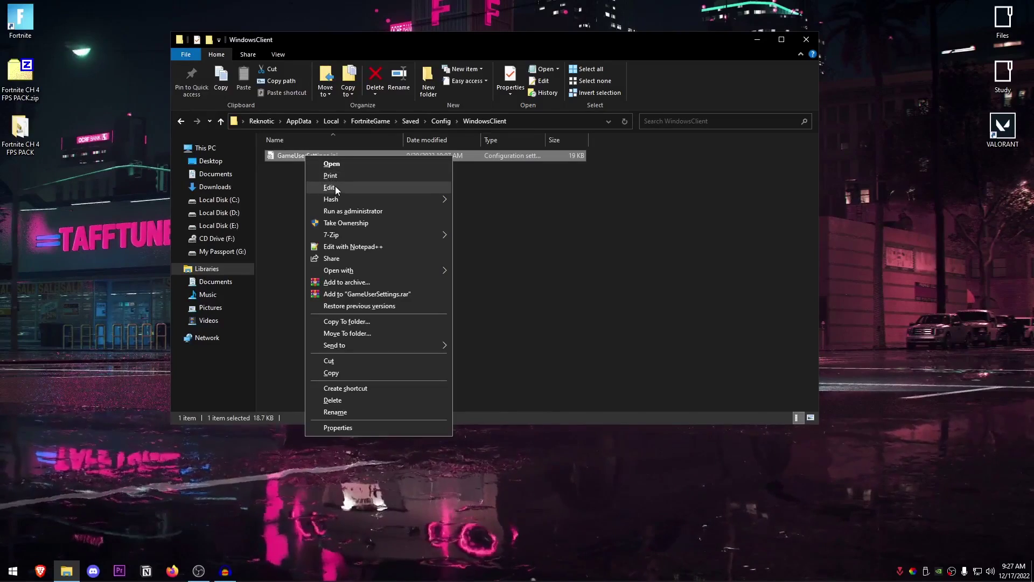
{"action": "left_click", "coordinate": [335, 188]}
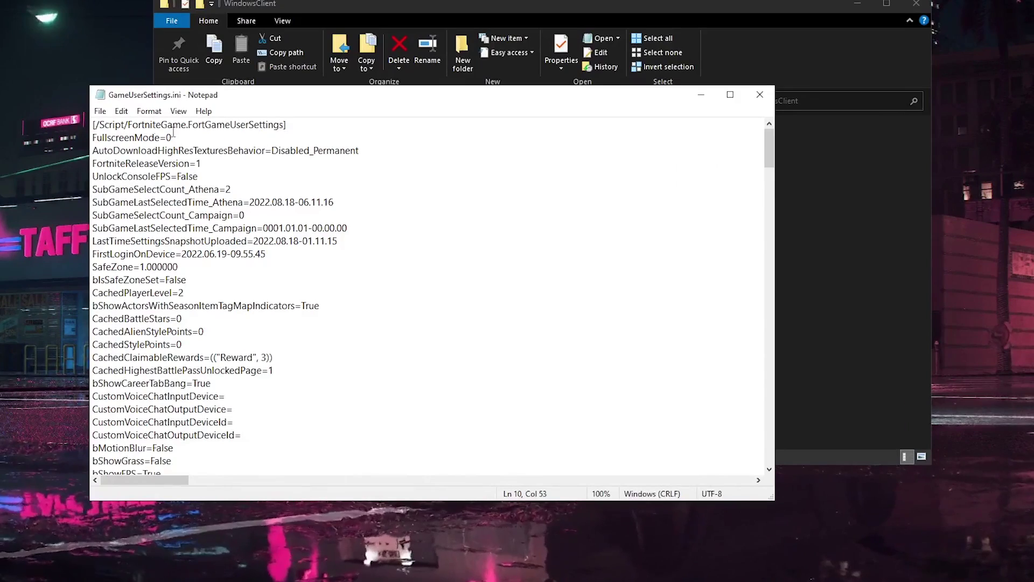
{"action": "scroll", "coordinate": [248, 251], "scroll_direction": "down", "scroll_amount": 6}
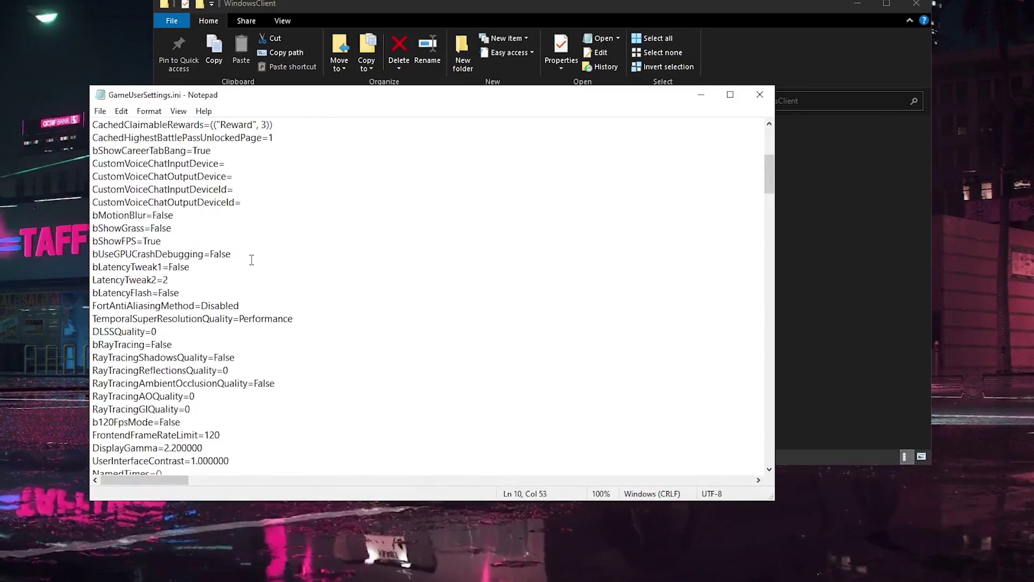
{"action": "scroll", "coordinate": [251, 260], "scroll_direction": "down", "scroll_amount": 2}
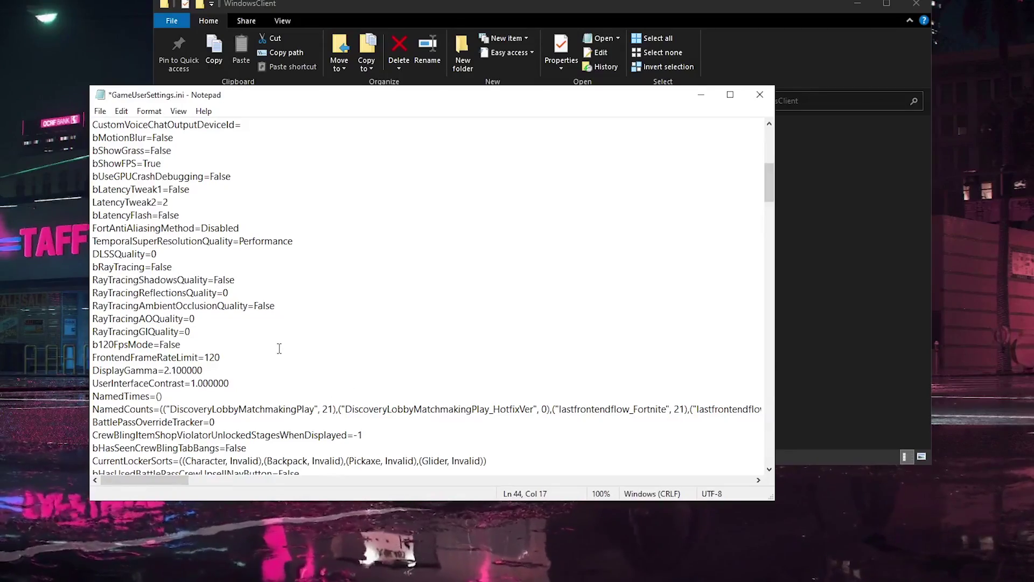
Look through the rest of the settings up to the ScalabilityGroups section and save GameUserSettings.ini
{"action": "scroll", "coordinate": [392, 406], "scroll_direction": "down", "scroll_amount": 20}
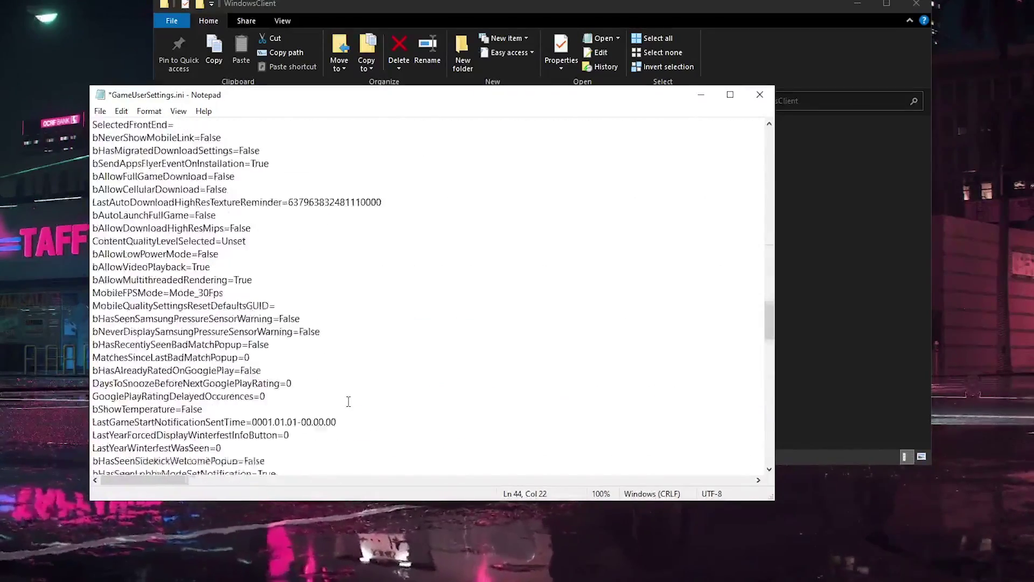
{"action": "scroll", "coordinate": [318, 369], "scroll_direction": "down", "scroll_amount": 12}
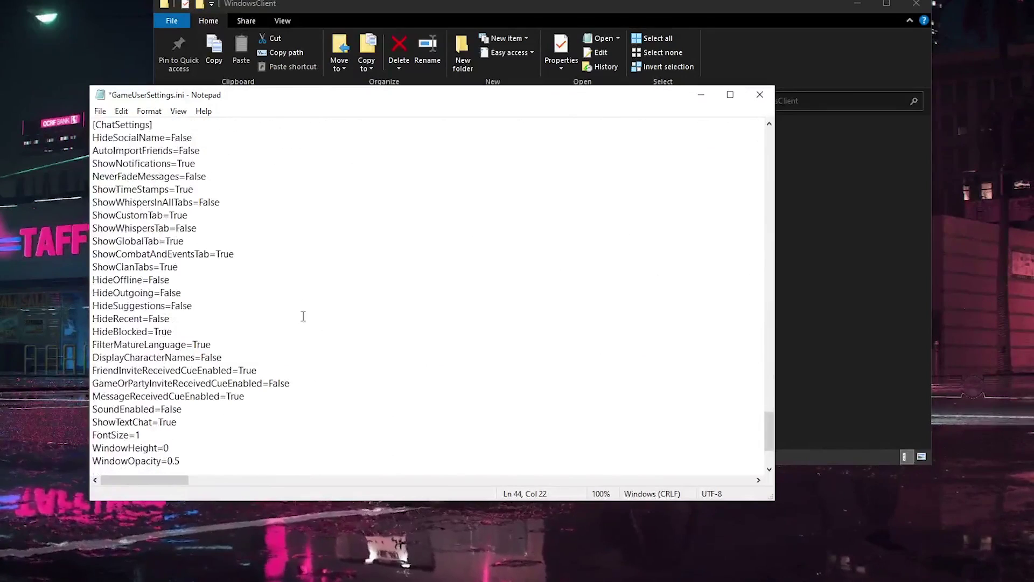
{"action": "scroll", "coordinate": [303, 316], "scroll_direction": "up", "scroll_amount": 6}
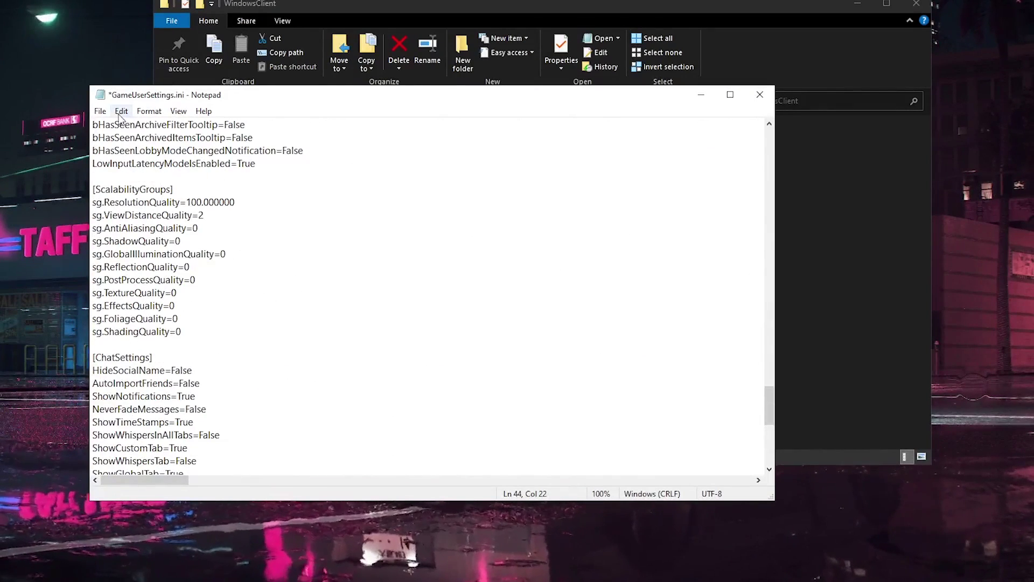
{"action": "left_click", "coordinate": [101, 111]}
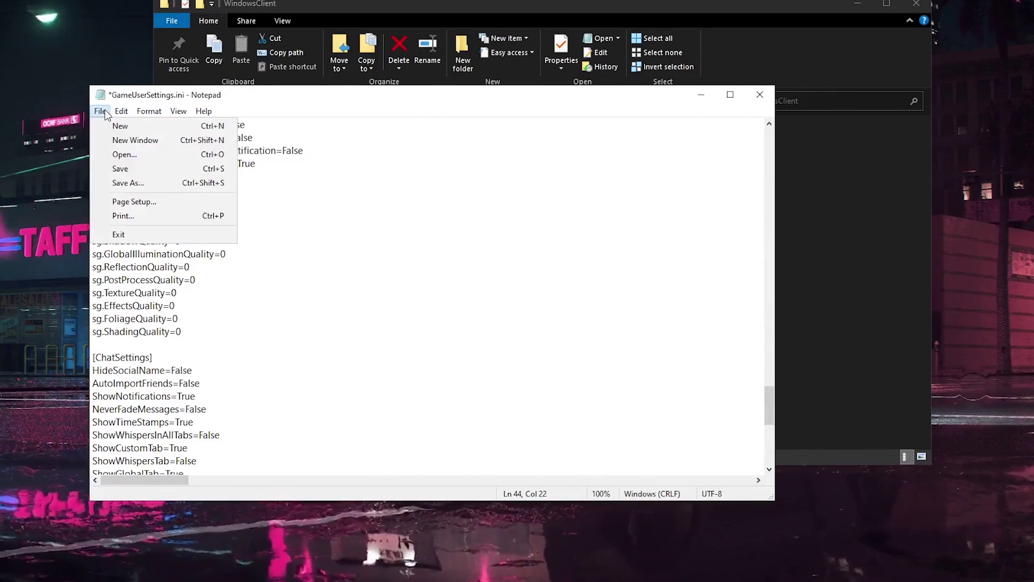
{"action": "left_click", "coordinate": [119, 169]}
Review the ScalabilityGroups values, and close the configuration file and the WindowsClient folder window
{"action": "left_click_drag", "start_coordinate": [193, 330], "coordinate": [93, 189]}
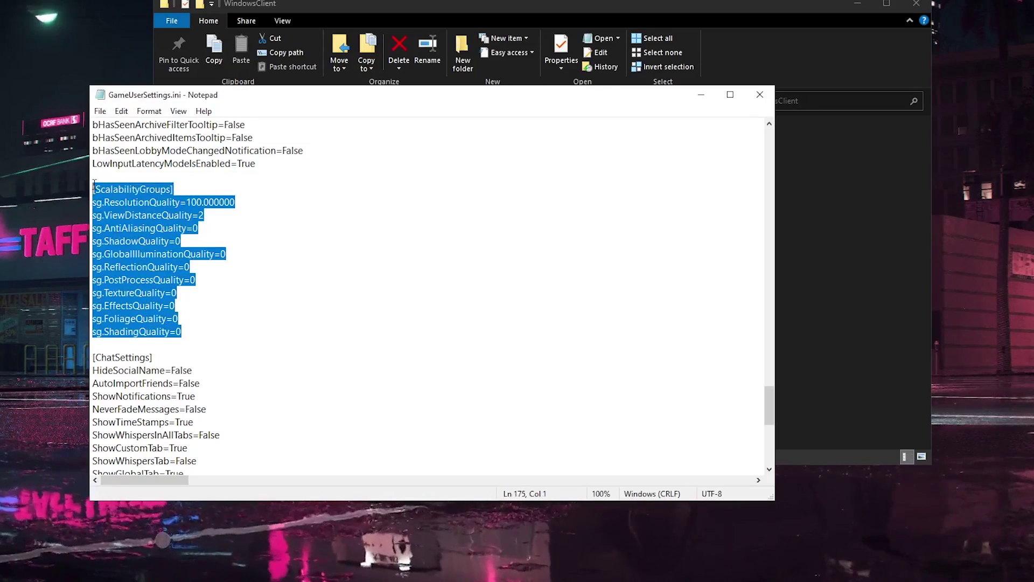
{"action": "left_click", "coordinate": [254, 244]}
{"action": "left_click", "coordinate": [101, 111]}
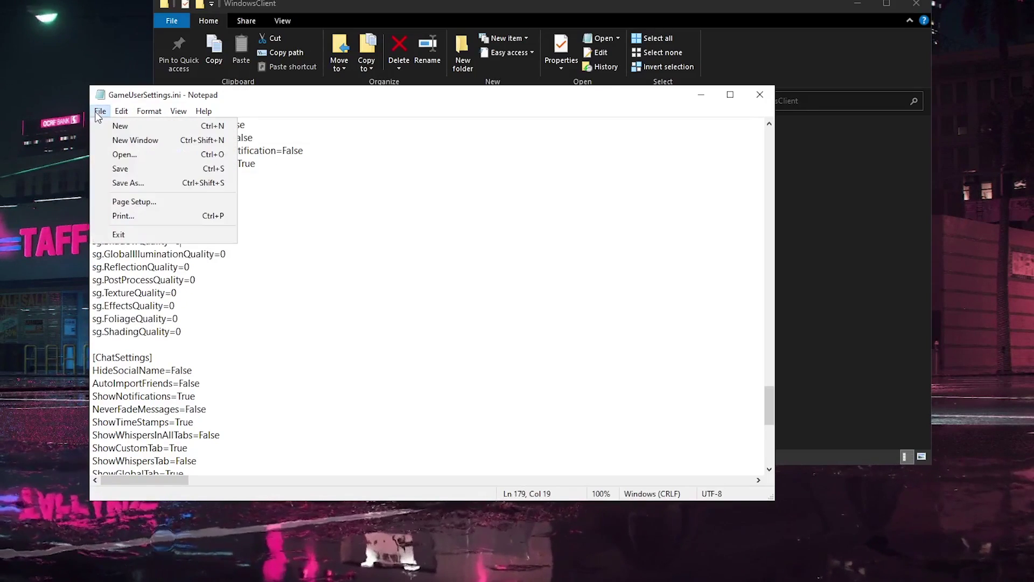
{"action": "left_click", "coordinate": [544, 181]}
{"action": "left_click", "coordinate": [760, 95]}
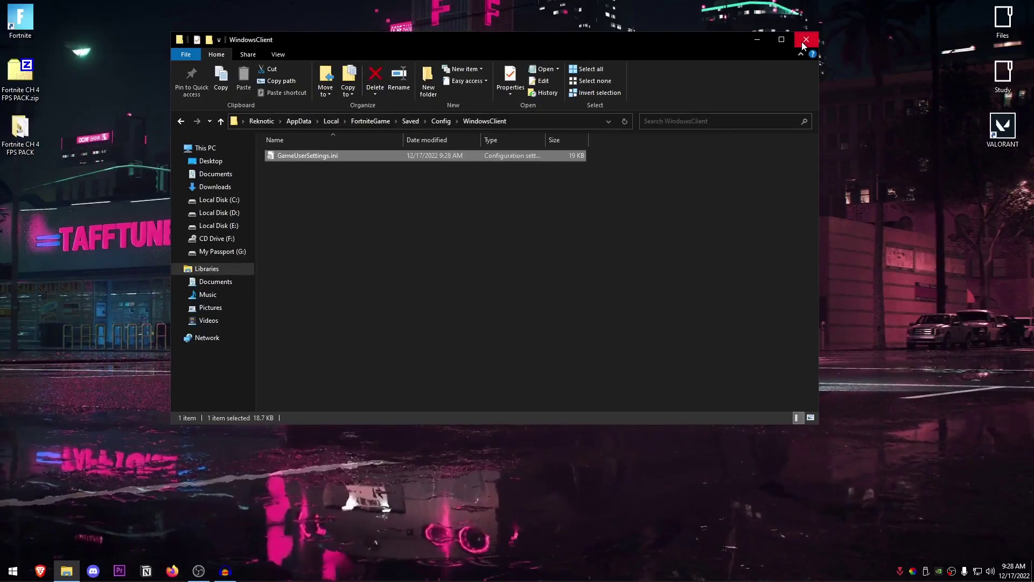
{"action": "left_click", "coordinate": [916, 3]}
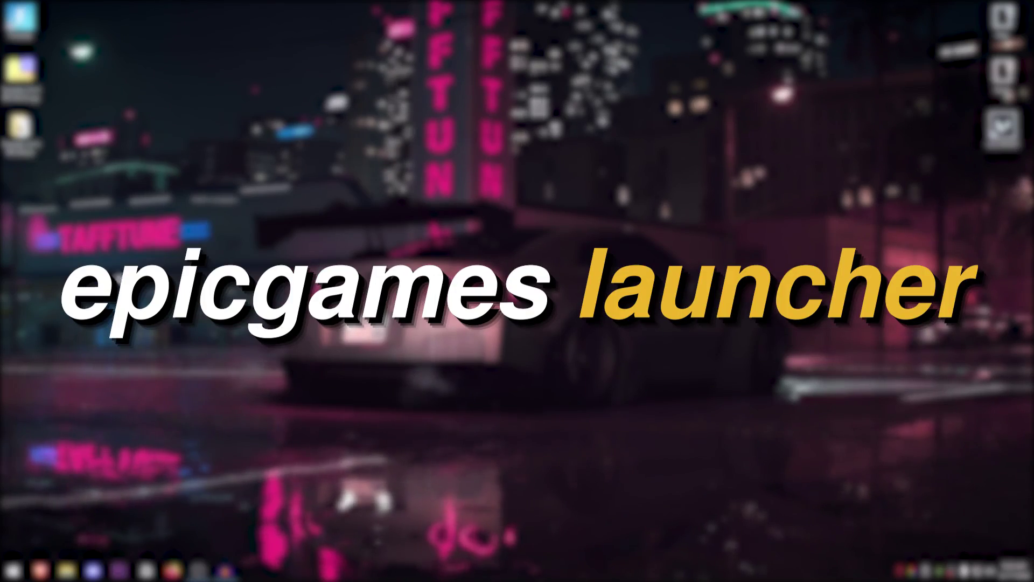
Switch to the Epic Games Launcher by searching for it in Windows, and open its settings
{"action": "key", "text": "super"}
{"action": "type", "text": "e"}
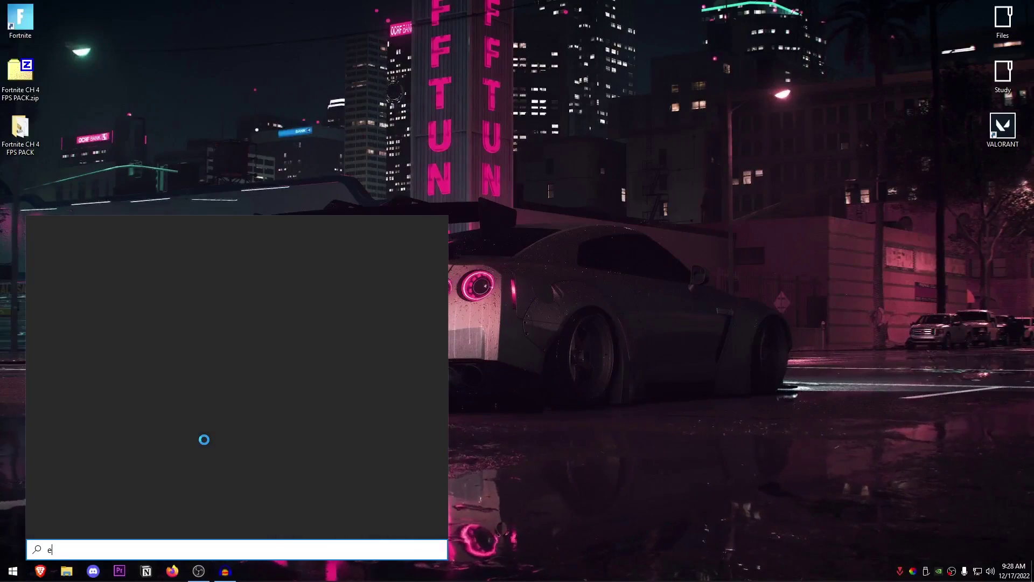
{"action": "type", "text": "pic gam"}
{"action": "key", "text": "Return"}
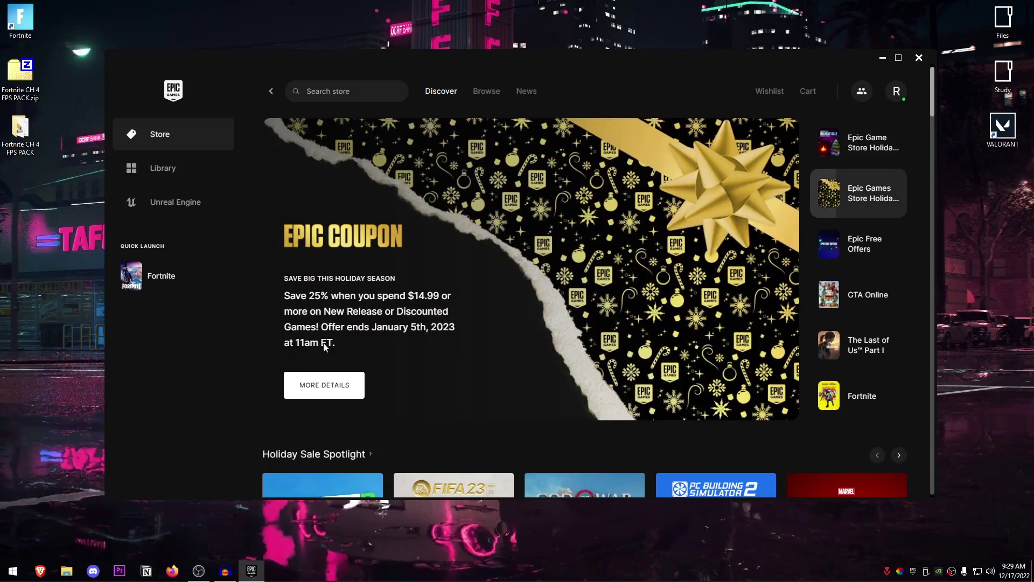
{"action": "left_click", "coordinate": [896, 92]}
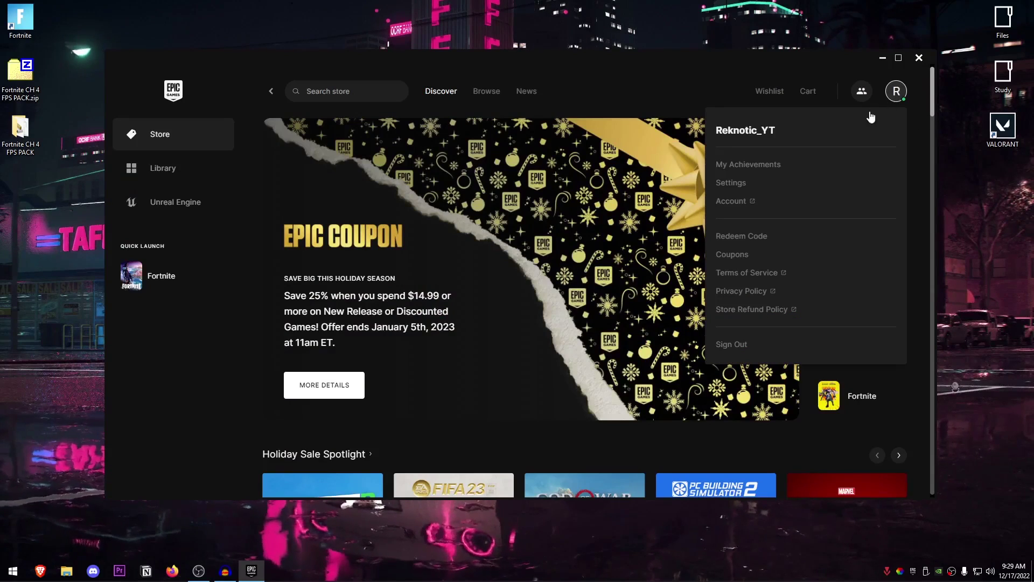
{"action": "left_click", "coordinate": [733, 184]}
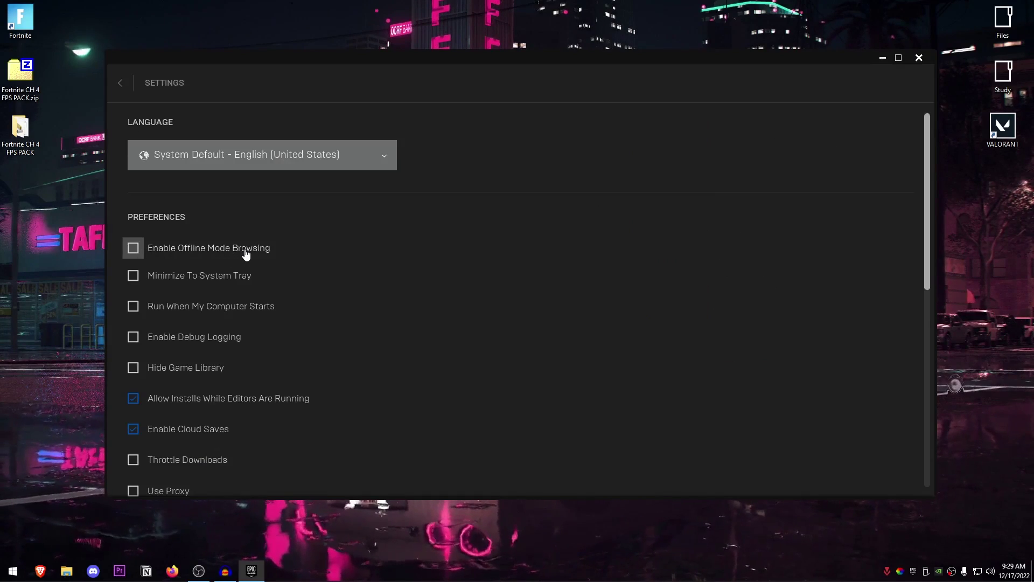
Examine the launcher's preferences and desktop notification options for anything enabled unnecessarily
{"action": "scroll", "coordinate": [232, 250], "scroll_direction": "down", "scroll_amount": 1}
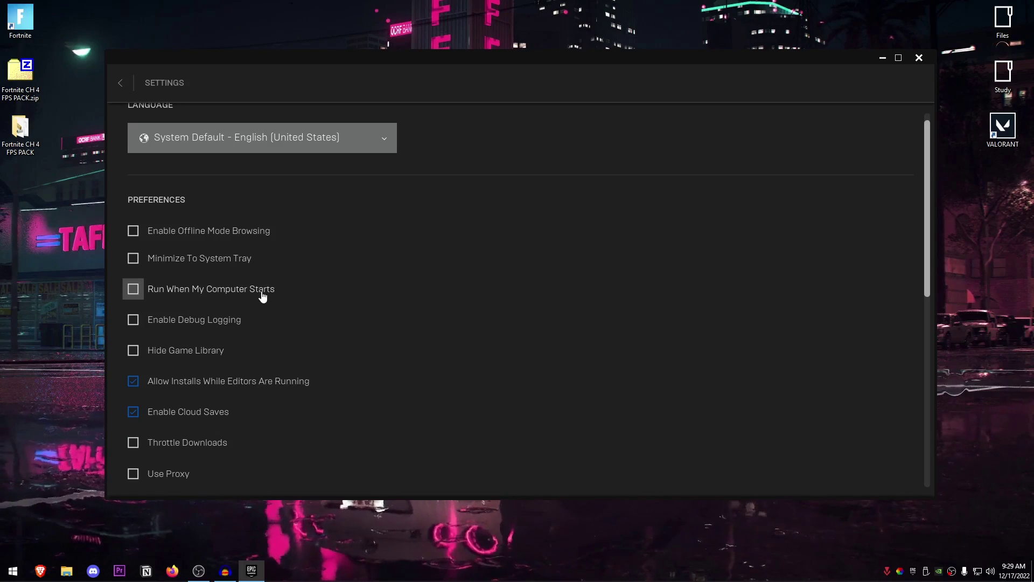
{"action": "scroll", "coordinate": [263, 296], "scroll_direction": "down", "scroll_amount": 1}
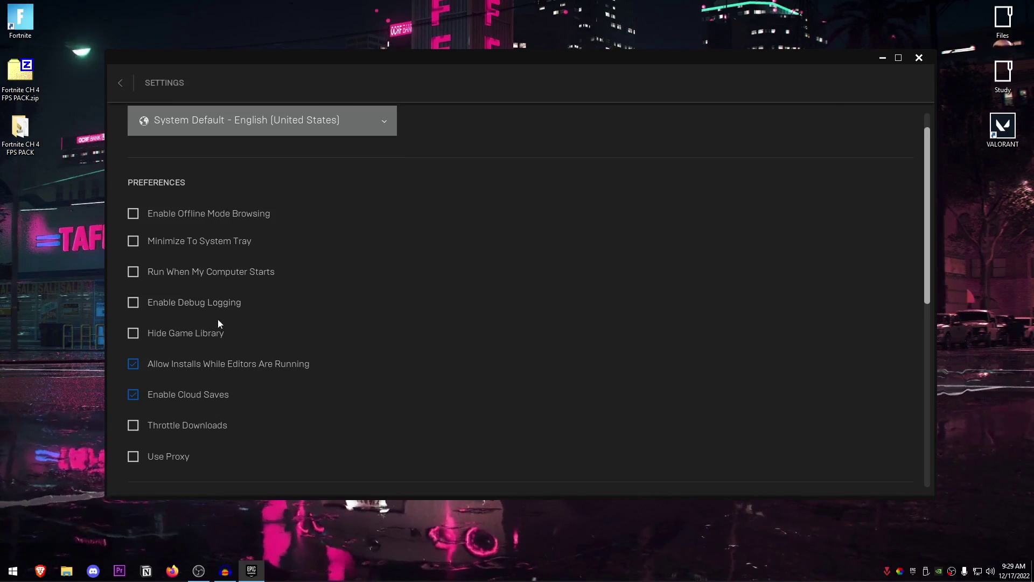
{"action": "scroll", "coordinate": [211, 324], "scroll_direction": "down", "scroll_amount": 1}
{"action": "scroll", "coordinate": [226, 322], "scroll_direction": "down", "scroll_amount": 2}
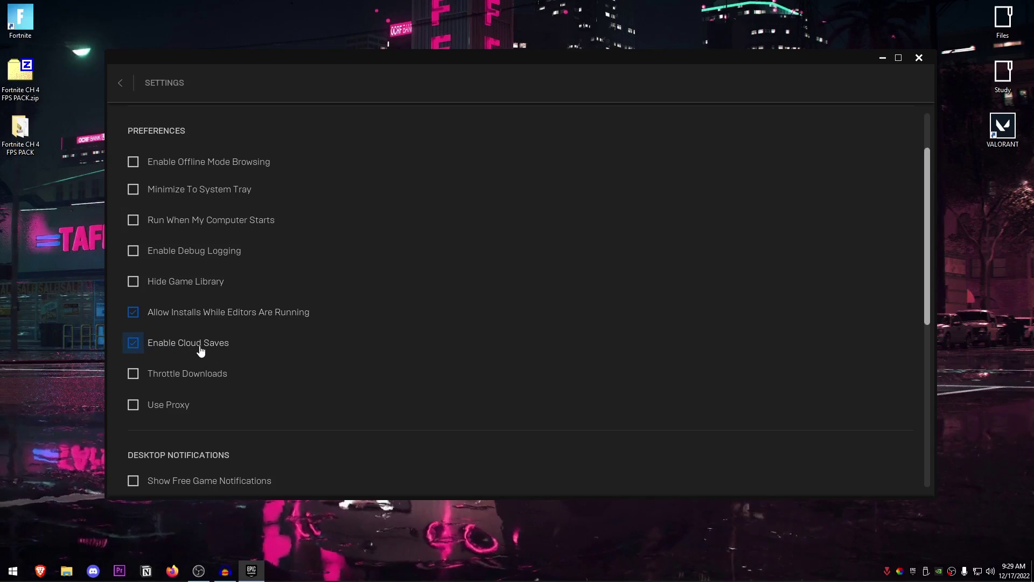
{"action": "scroll", "coordinate": [252, 351], "scroll_direction": "down", "scroll_amount": 5}
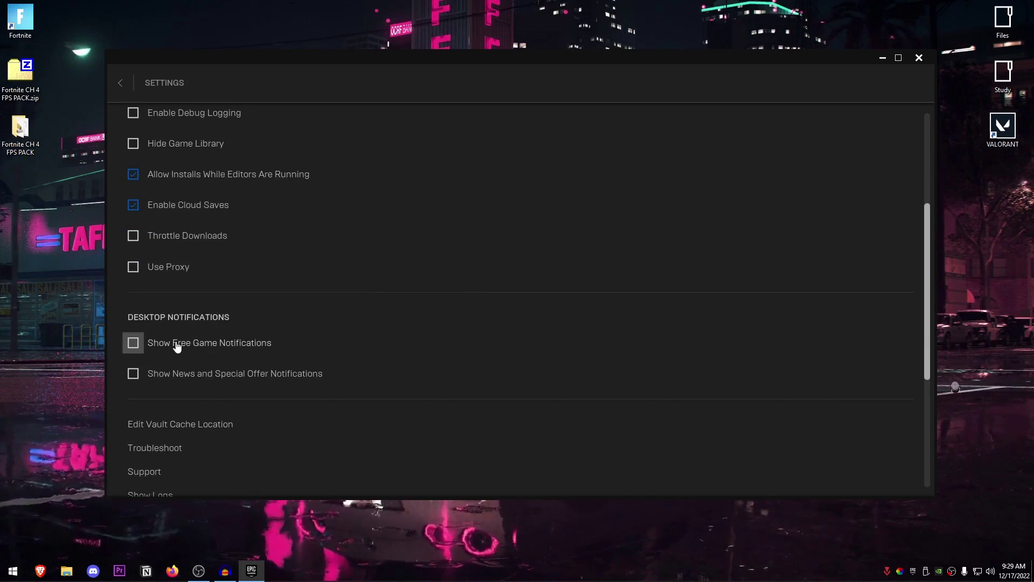
{"action": "scroll", "coordinate": [201, 313], "scroll_direction": "down", "scroll_amount": 6}
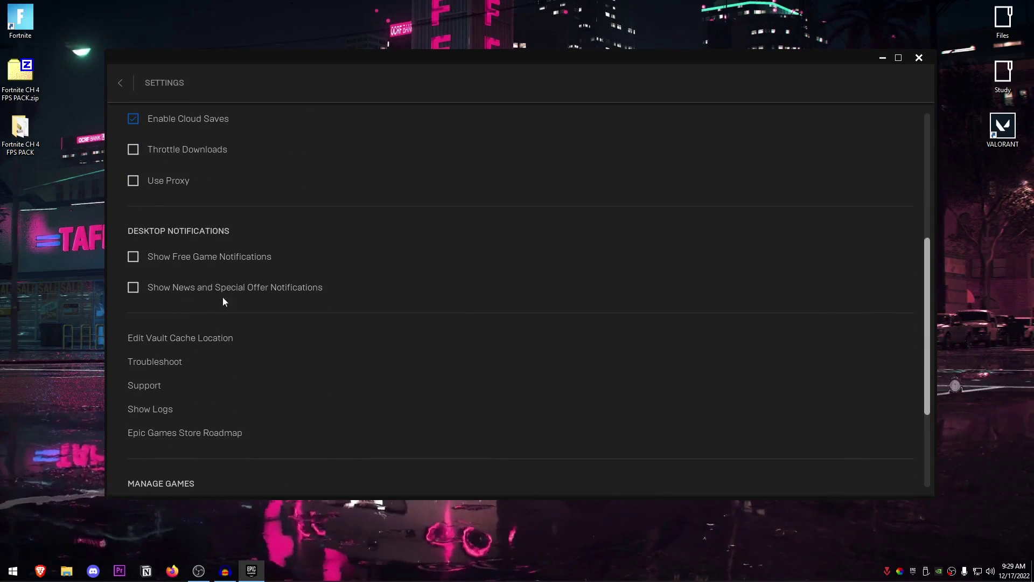
Expand Fortnite's game options, toggle Additional Command Line Arguments on and back off, and leave the launcher settings
{"action": "left_click", "coordinate": [131, 398]}
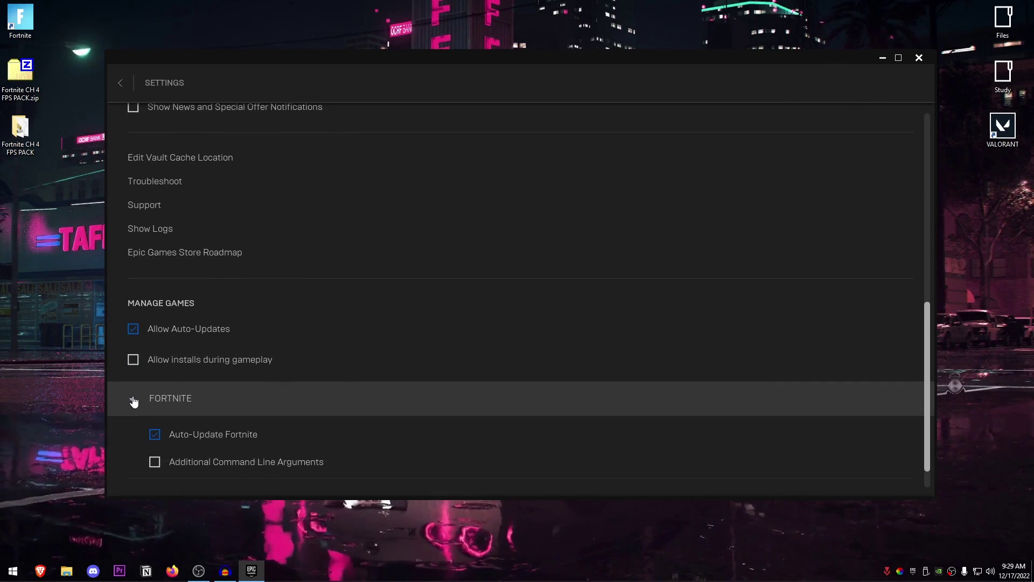
{"action": "scroll", "coordinate": [312, 374], "scroll_direction": "down", "scroll_amount": 1}
{"action": "left_click", "coordinate": [155, 419]}
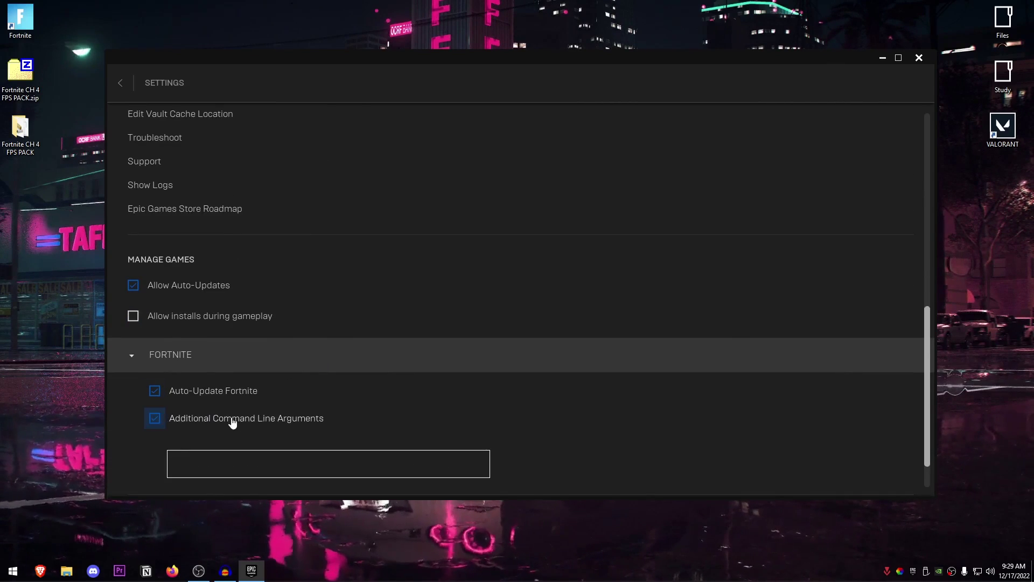
{"action": "left_click", "coordinate": [154, 420]}
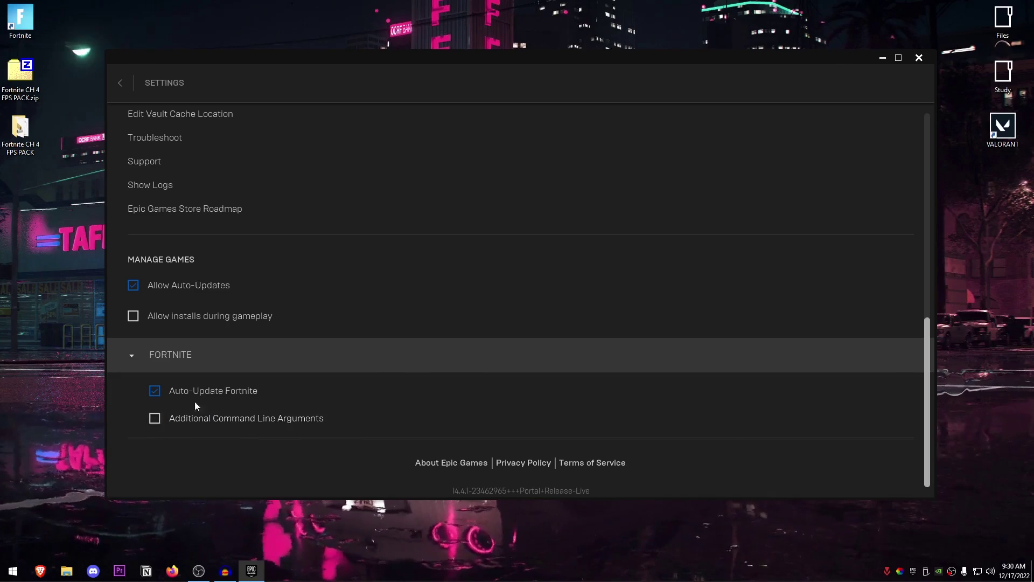
{"action": "left_click", "coordinate": [156, 421]}
{"action": "left_click", "coordinate": [155, 421]}
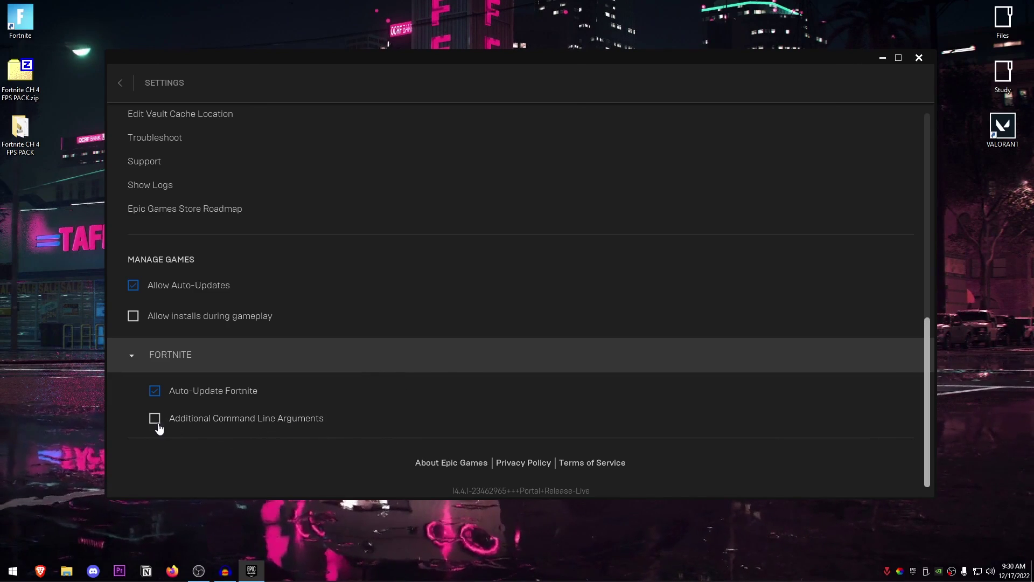
{"action": "scroll", "coordinate": [240, 250], "scroll_direction": "up", "scroll_amount": 4}
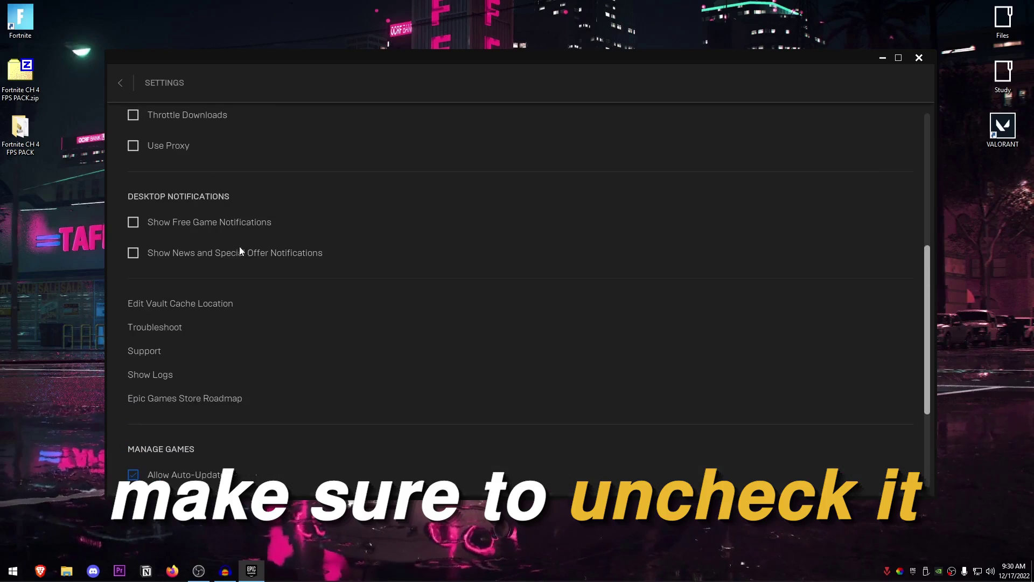
{"action": "left_click", "coordinate": [120, 83]}
Switch to Fortnite and open its video settings from the lobby
{"action": "mouse_move", "coordinate": [182, 283]}
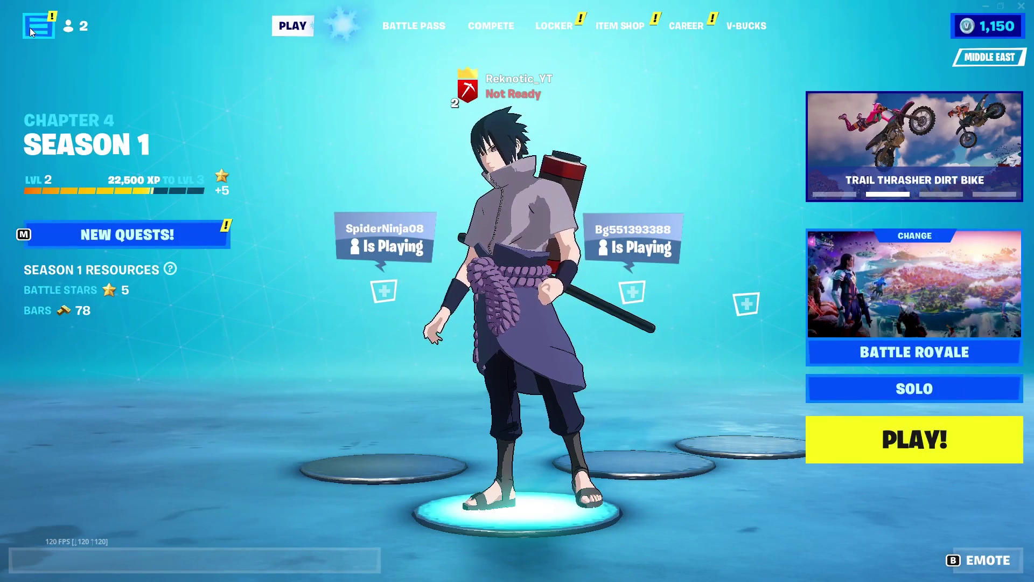
{"action": "left_click", "coordinate": [30, 27]}
{"action": "left_click", "coordinate": [28, 488]}
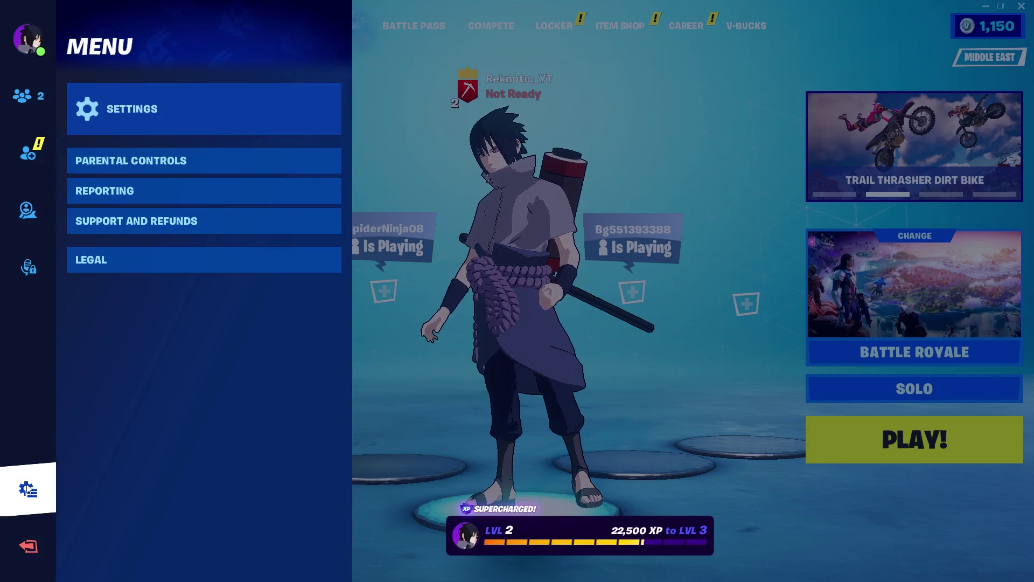
{"action": "left_click", "coordinate": [148, 125]}
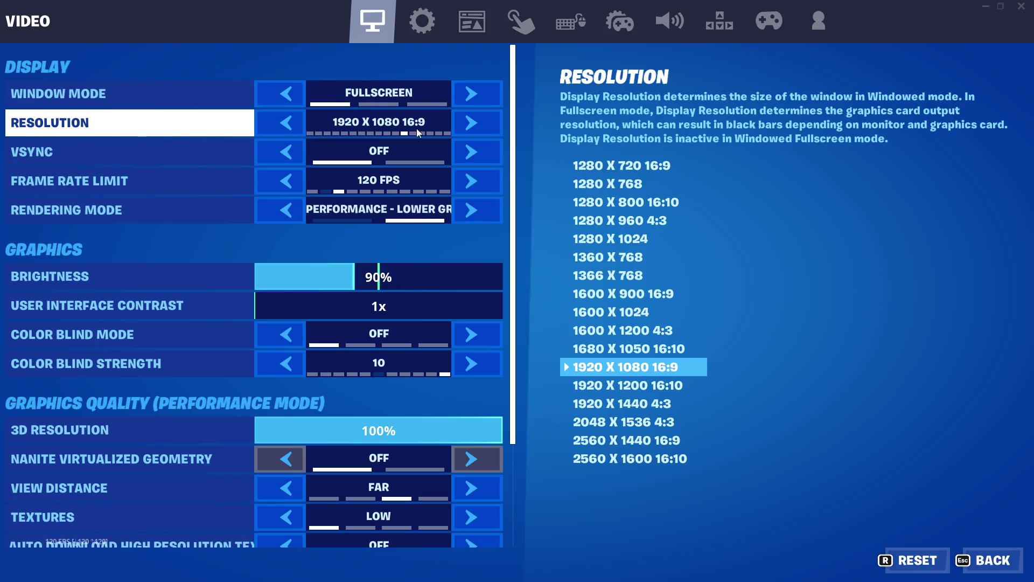
Lower the display resolution to 1600 x 900 16:9
{"action": "left_click", "coordinate": [285, 129]}
{"action": "left_click", "coordinate": [284, 127]}
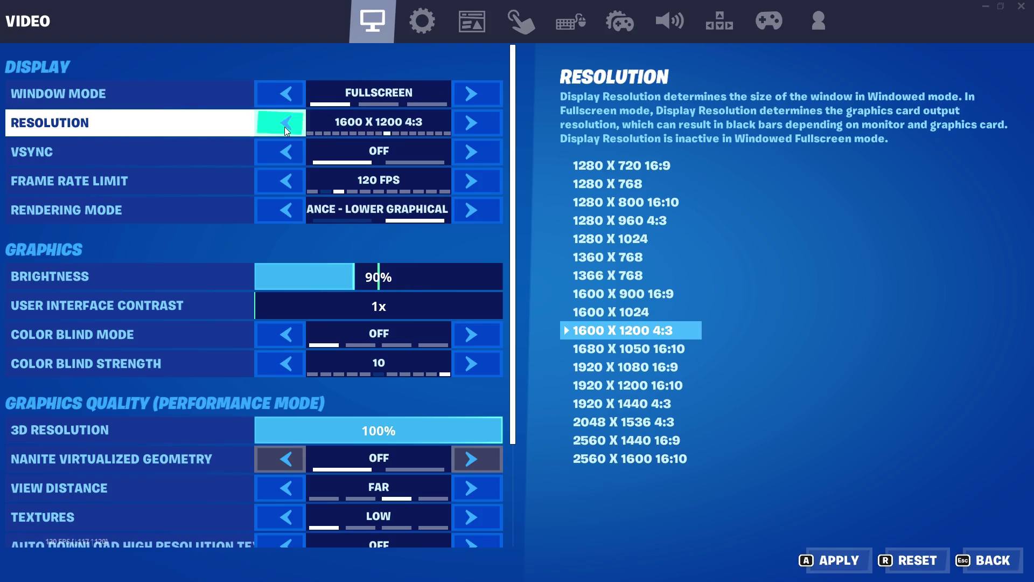
{"action": "left_click", "coordinate": [285, 127]}
{"action": "left_click", "coordinate": [284, 127]}
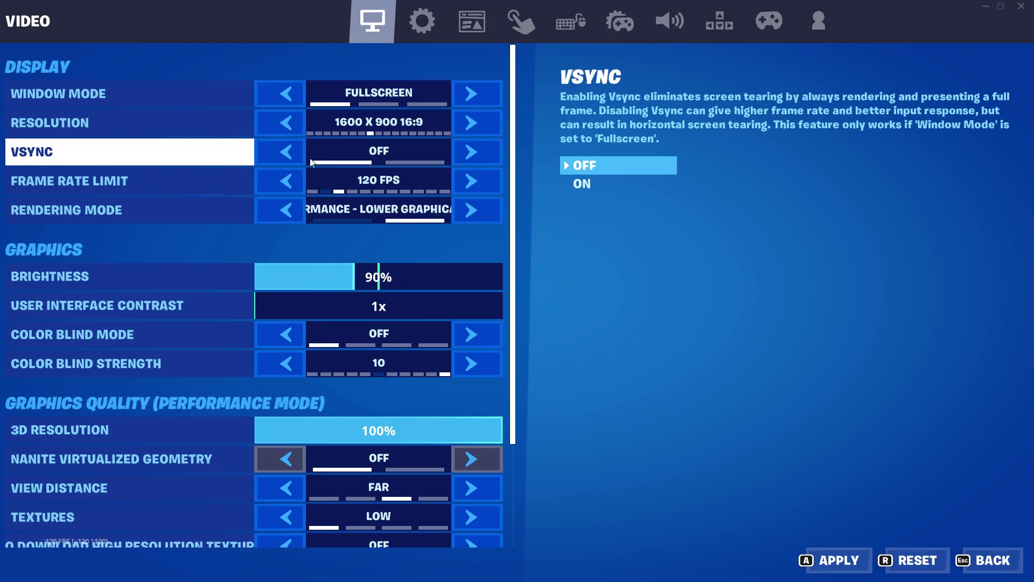
Toggle VSync on and back off, and look at the Rendering Mode options
{"action": "left_click", "coordinate": [292, 153]}
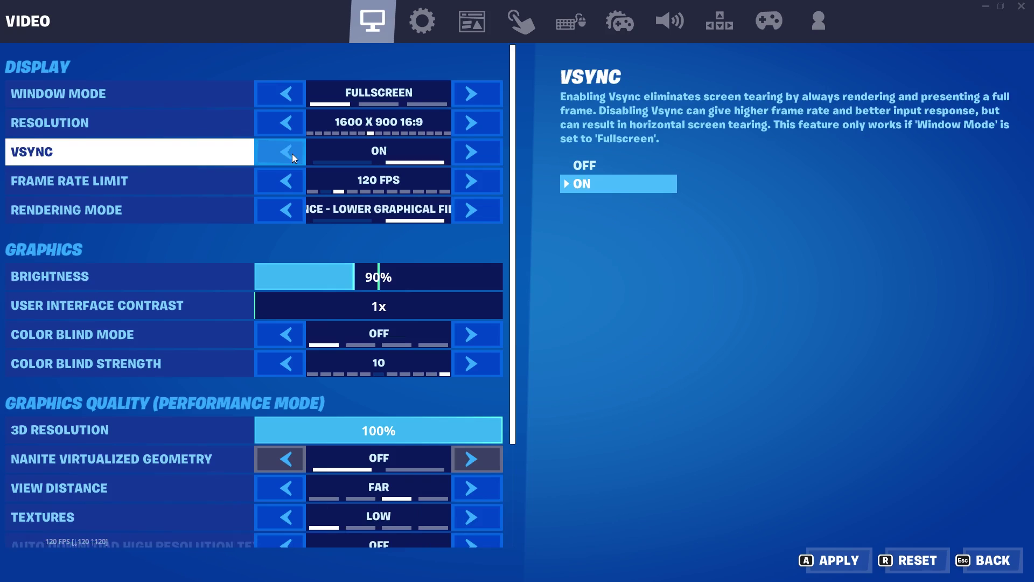
{"action": "left_click", "coordinate": [292, 154]}
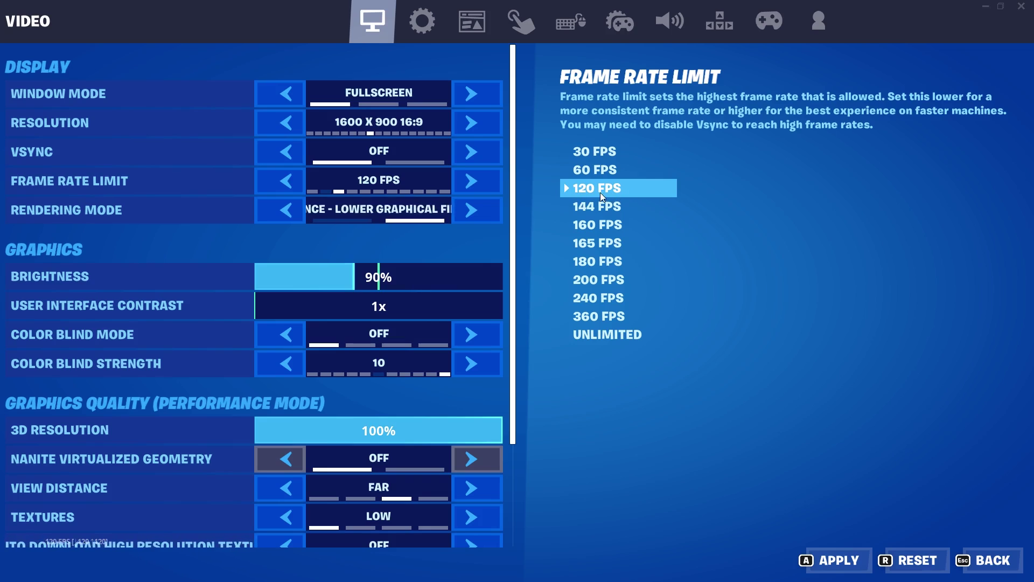
{"action": "mouse_move", "coordinate": [137, 215]}
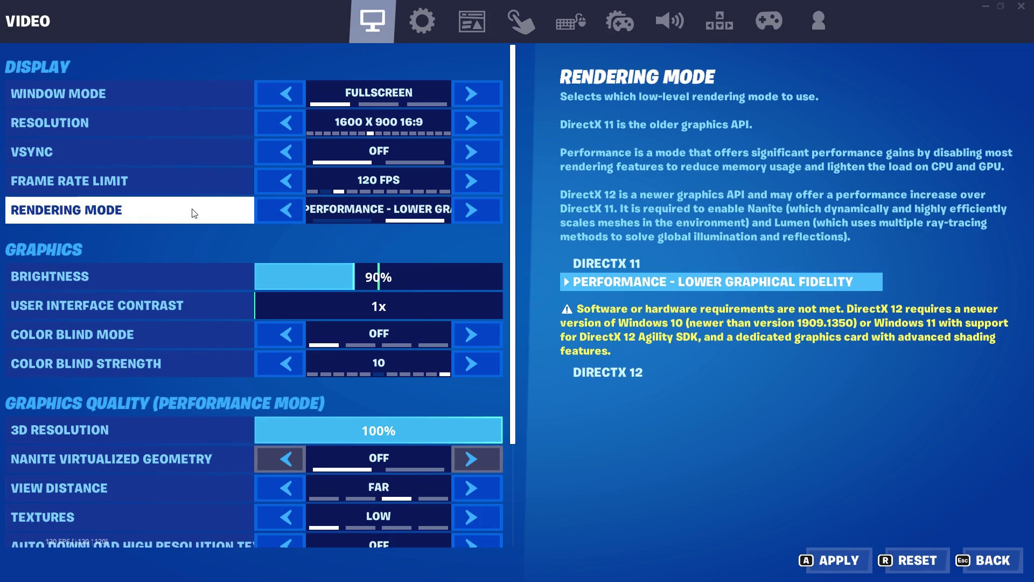